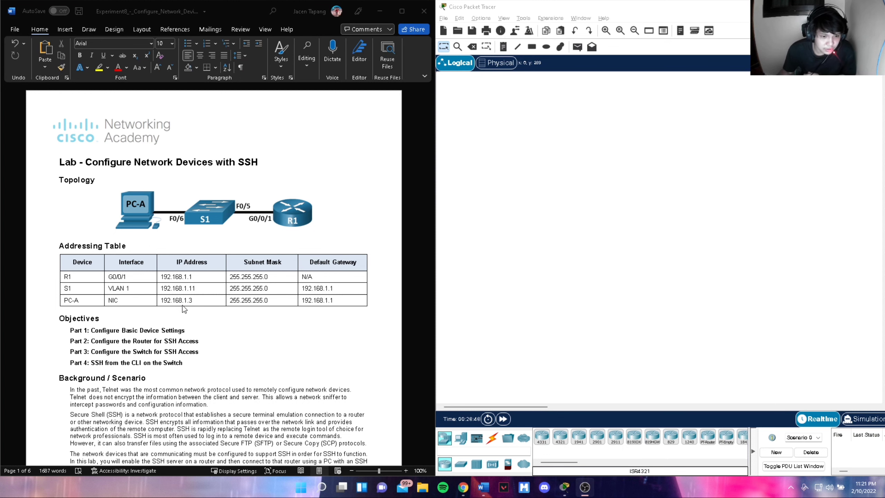
# - Place an ISR4331 router on the workspace
pyautogui.scroll(-3, 212, 304)
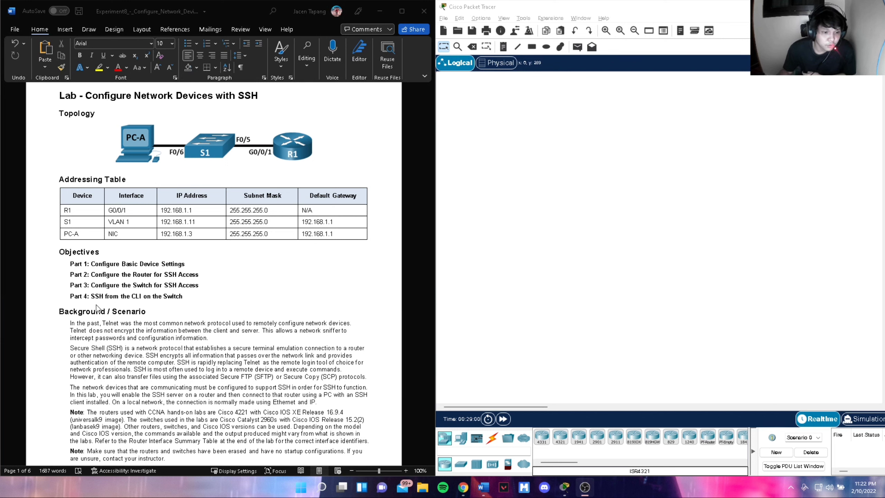
pyautogui.scroll(-3, 96, 304)
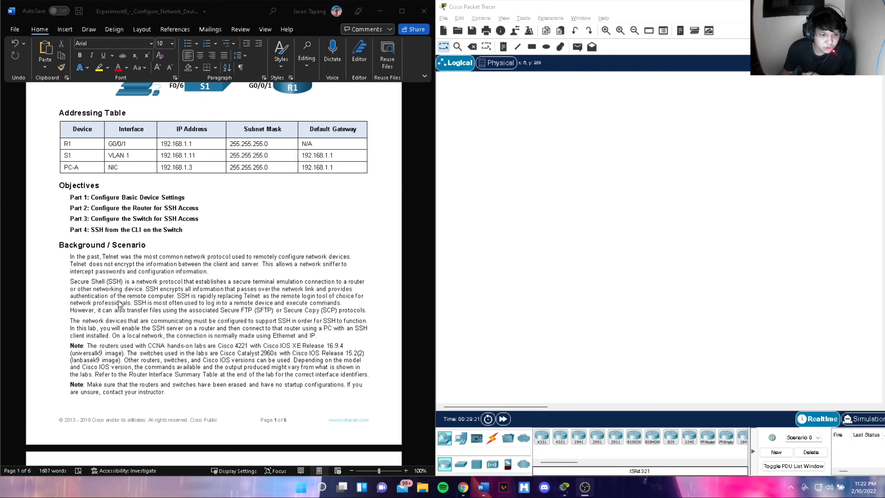
pyautogui.scroll(-5, 209, 301)
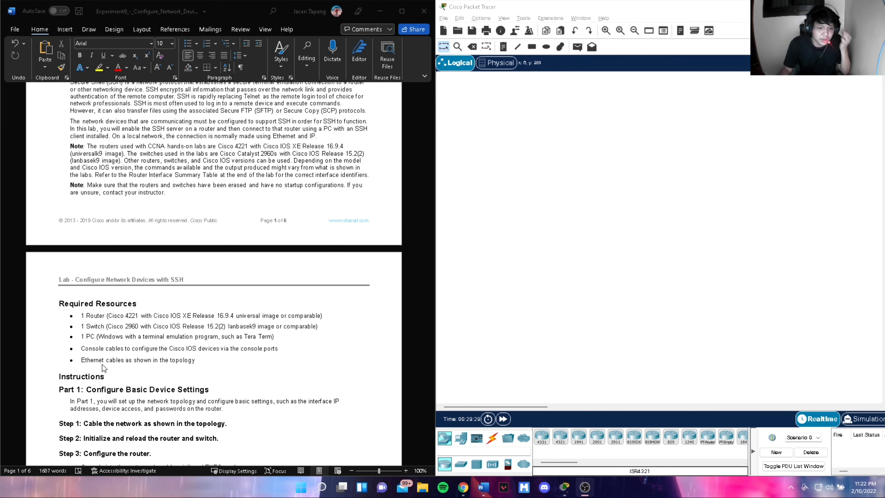
pyautogui.scroll(-1, 103, 367)
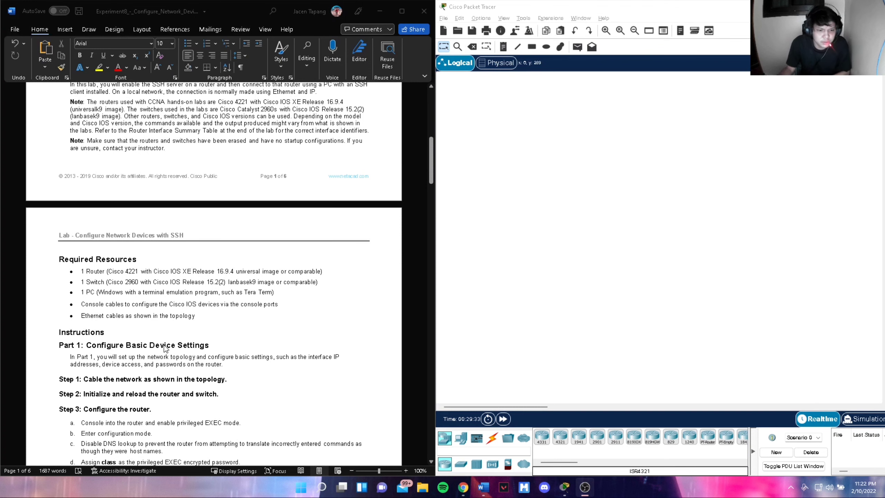
pyautogui.scroll(7, 193, 345)
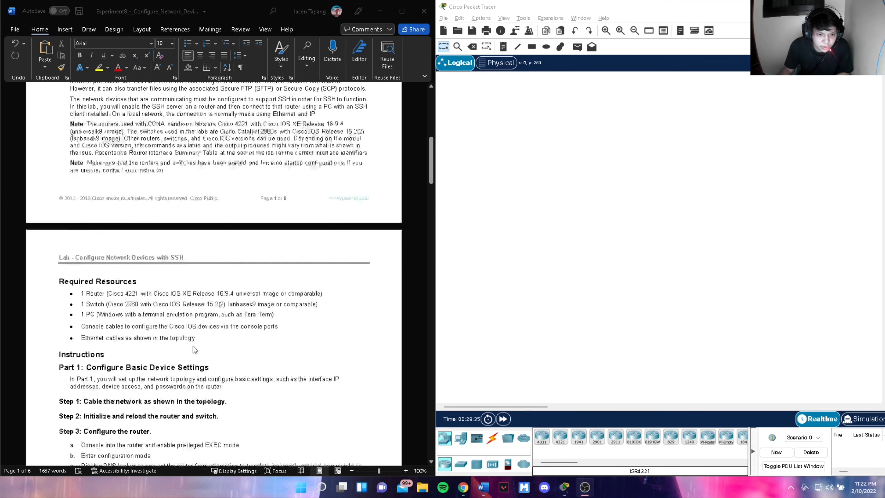
pyautogui.scroll(1, 193, 345)
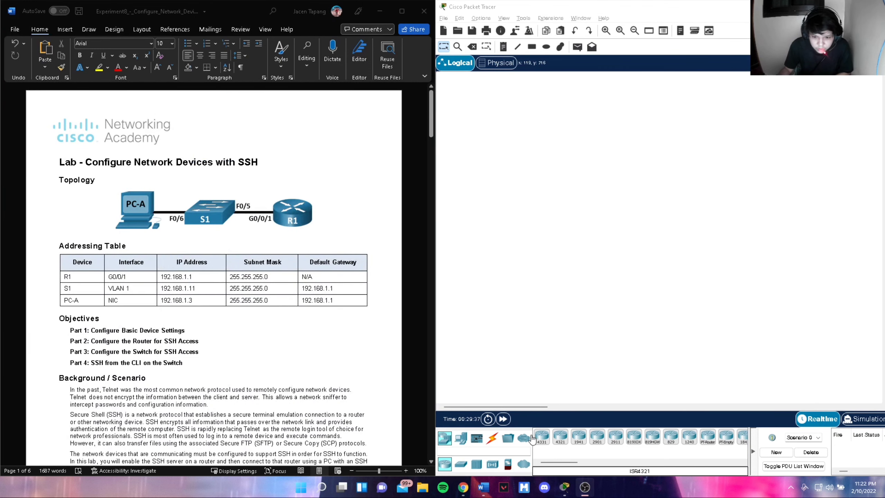
pyautogui.moveTo(543, 444); pyautogui.dragTo(568, 176)
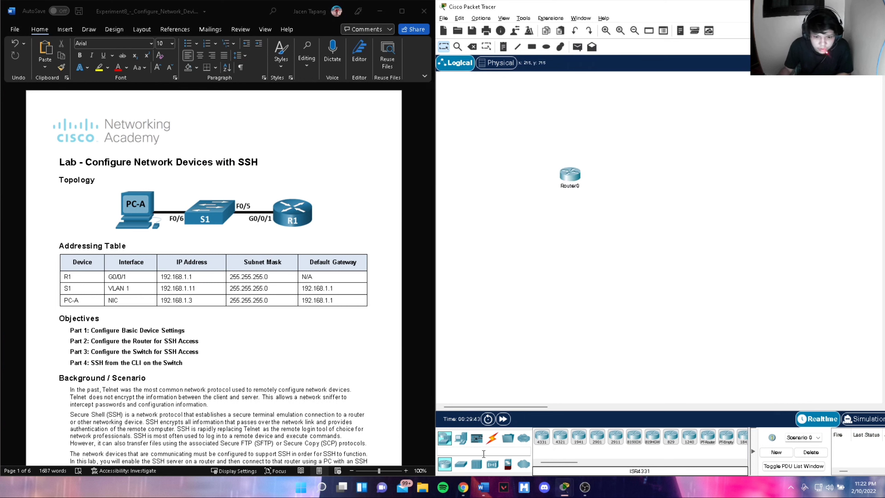
# - Add a PC left of the router and a 2960 switch below them
pyautogui.click(461, 438)
pyautogui.moveTo(541, 436); pyautogui.dragTo(522, 369)
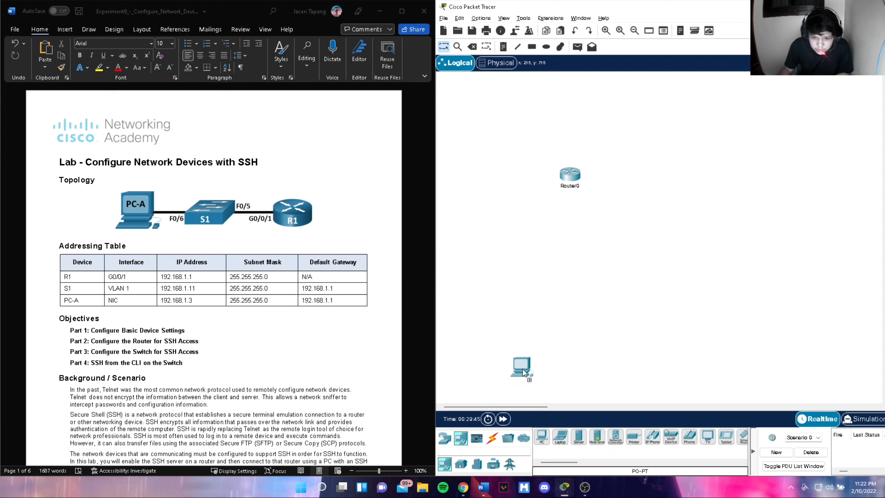
pyautogui.moveTo(496, 178); pyautogui.dragTo(496, 178)
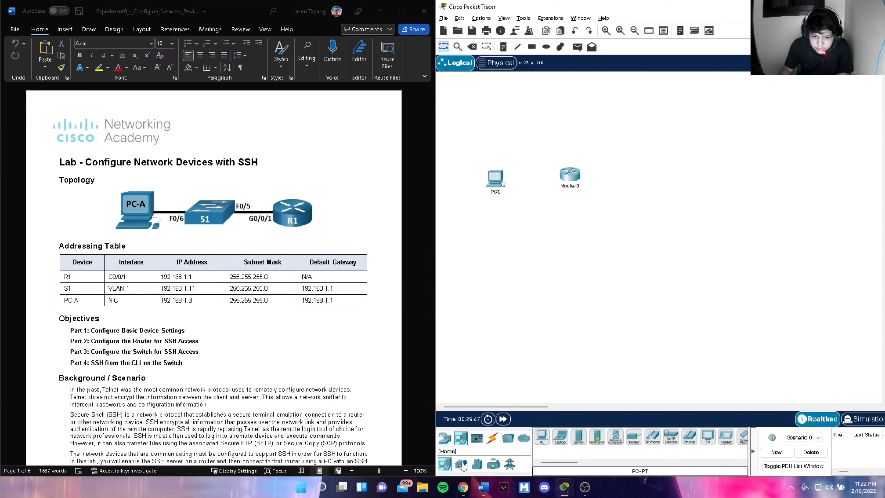
pyautogui.click(448, 440)
pyautogui.click(460, 463)
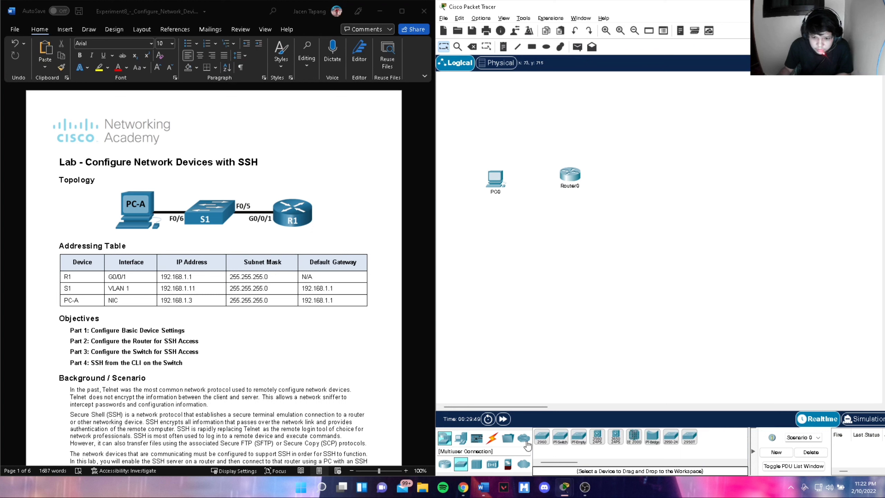
pyautogui.moveTo(544, 443); pyautogui.dragTo(533, 225)
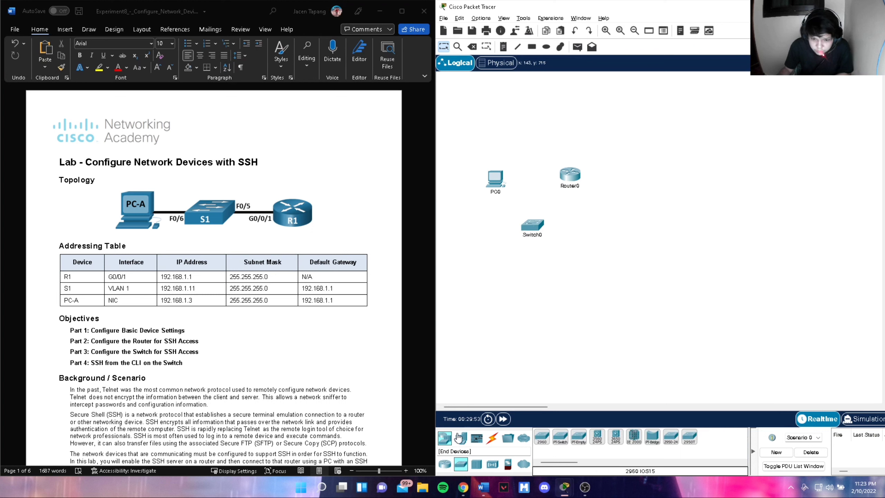
pyautogui.click(491, 438)
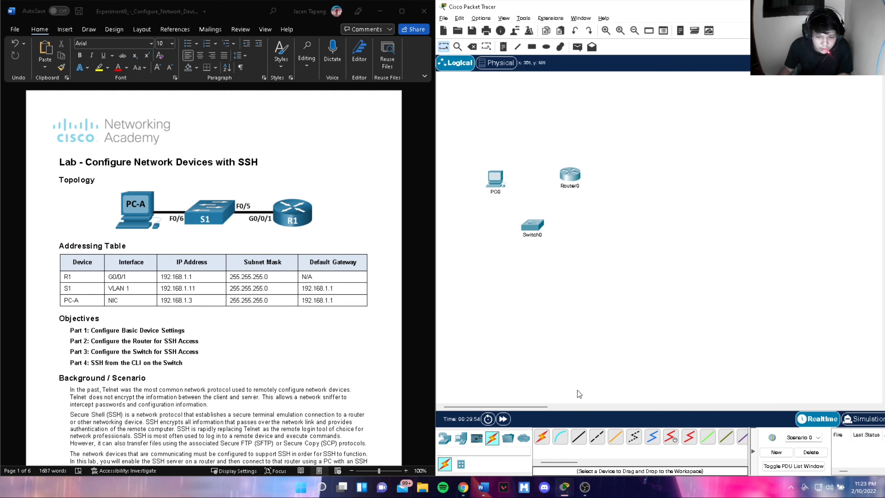
# - Cable PC0 FastEthernet0 to Switch0 Fa0/6 with copper straight-through
pyautogui.click(578, 437)
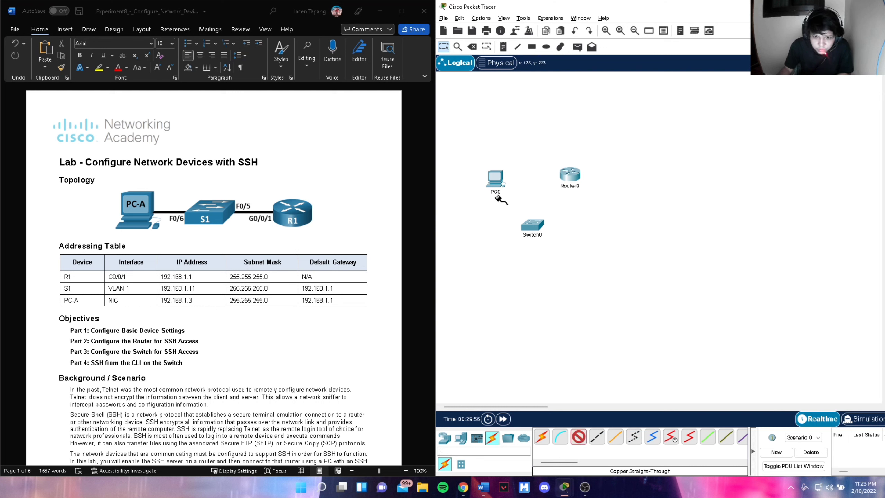
pyautogui.click(496, 179)
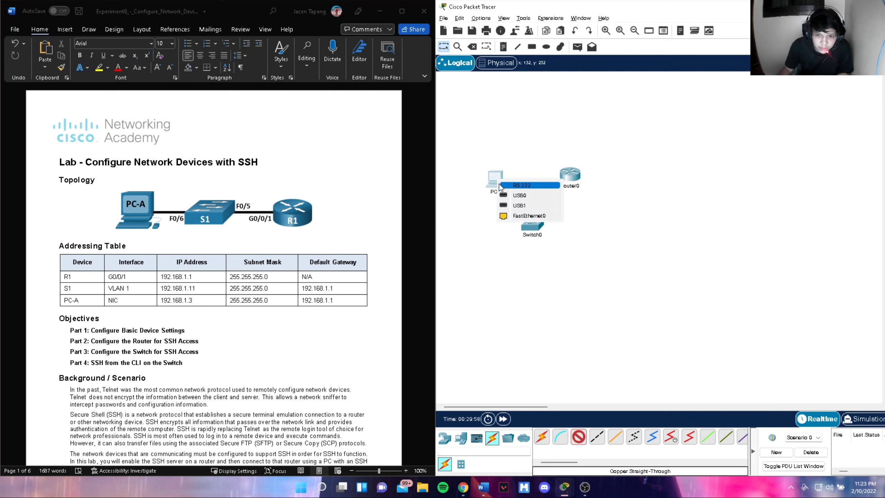
pyautogui.click(526, 216)
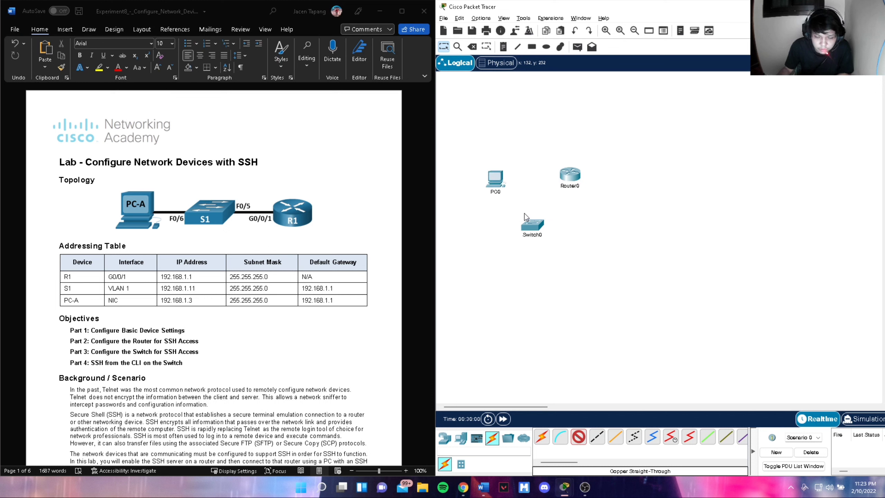
pyautogui.click(534, 228)
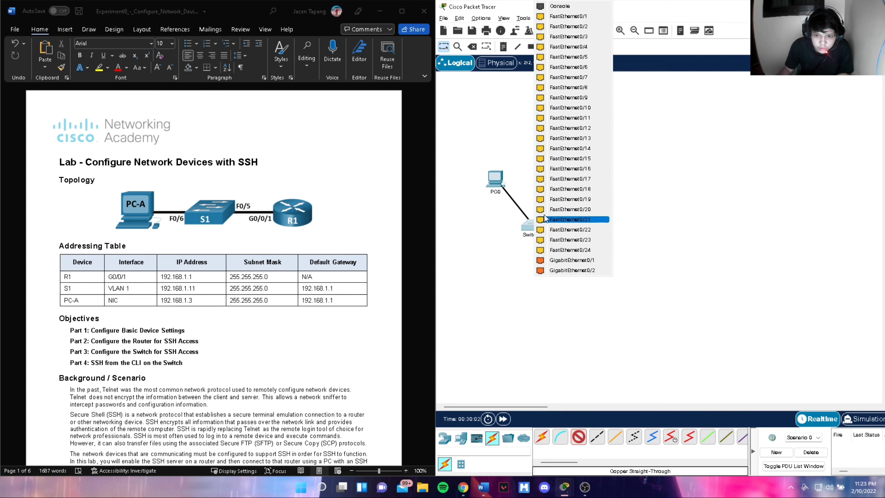
pyautogui.click(574, 67)
# - Cable Switch0 Fa0/5 to Router0 GigabitEthernet0/0/1 with copper straight-through
pyautogui.click(579, 438)
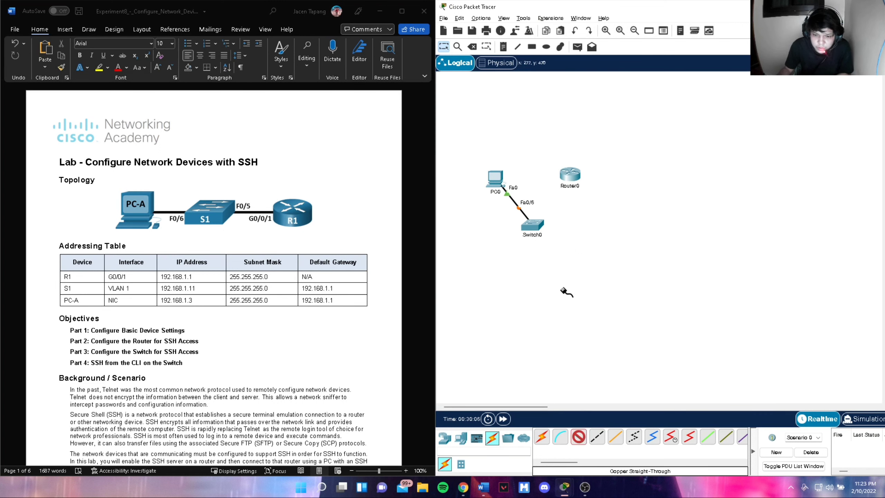
pyautogui.click(534, 228)
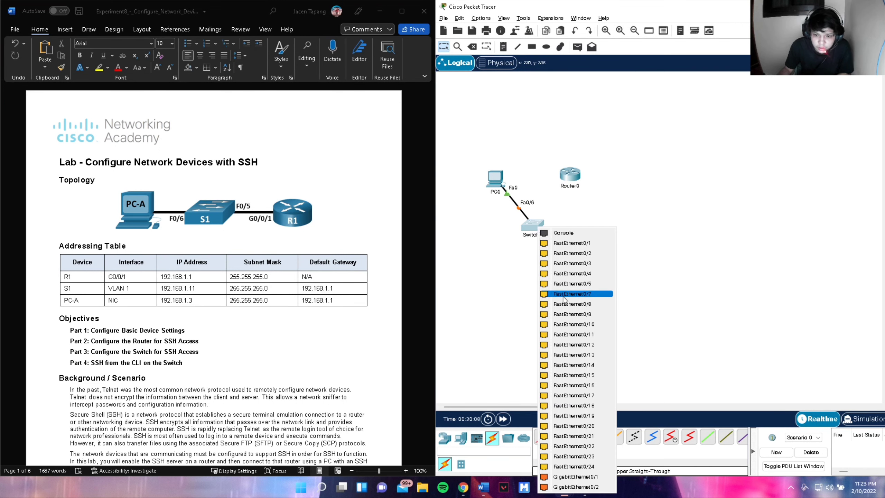
pyautogui.click(571, 284)
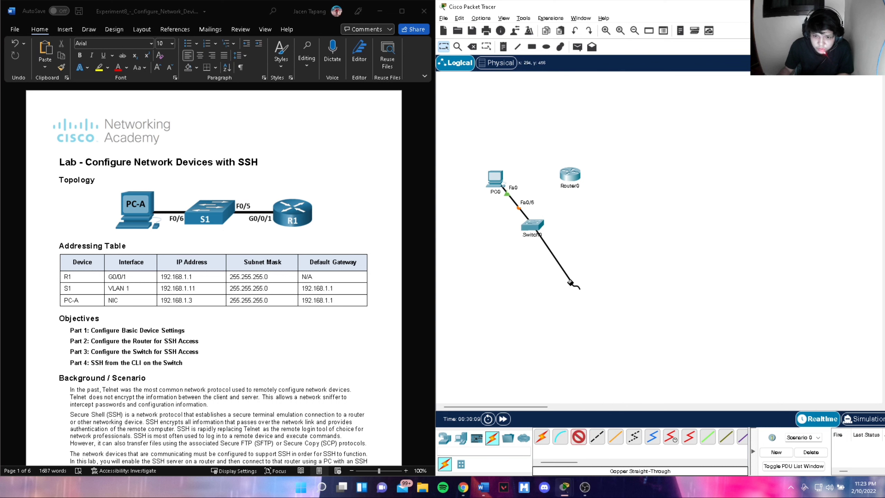
pyautogui.click(573, 174)
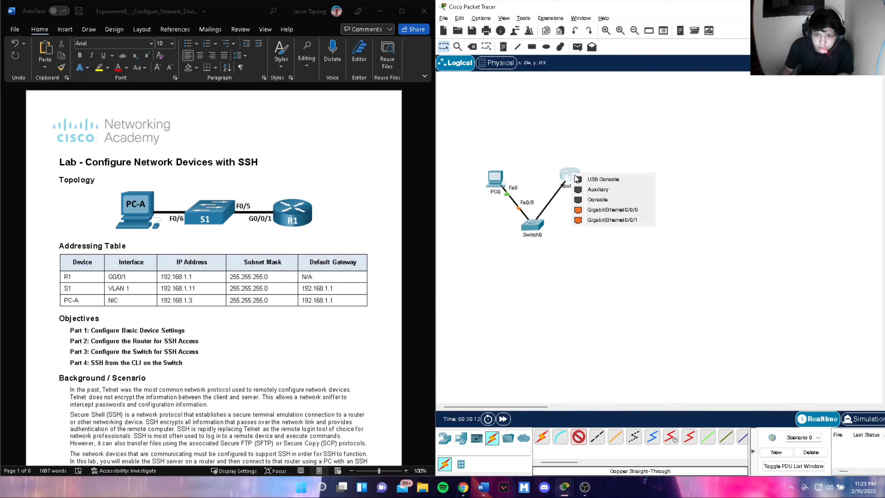
pyautogui.click(618, 218)
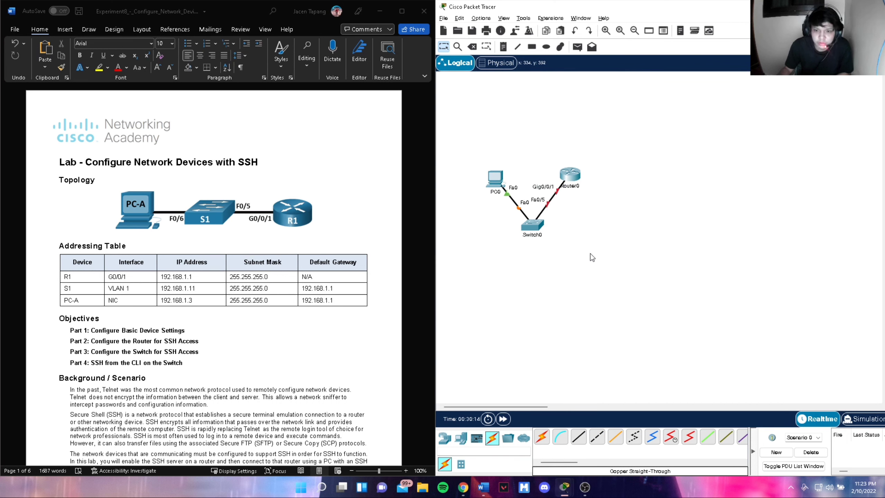
pyautogui.scroll(-15, 244, 368)
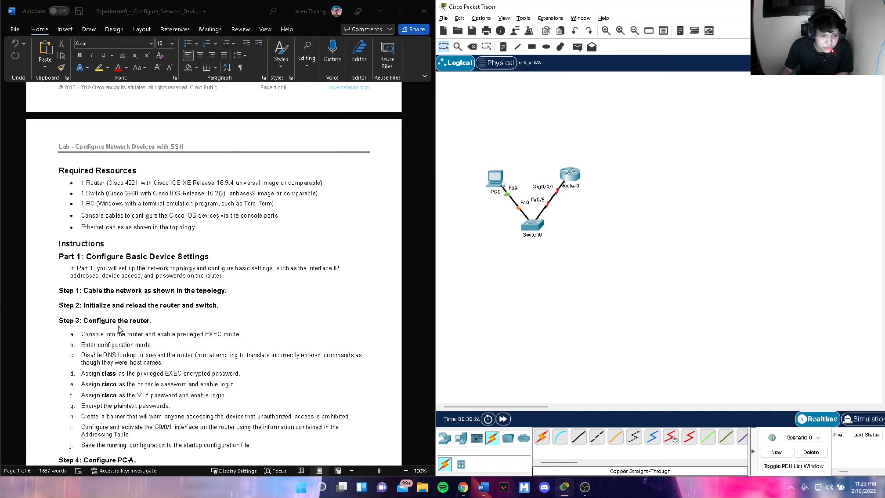
# - Rename Switch0 to S1
pyautogui.click(533, 235)
pyautogui.moveTo(519, 234); pyautogui.dragTo(549, 234)
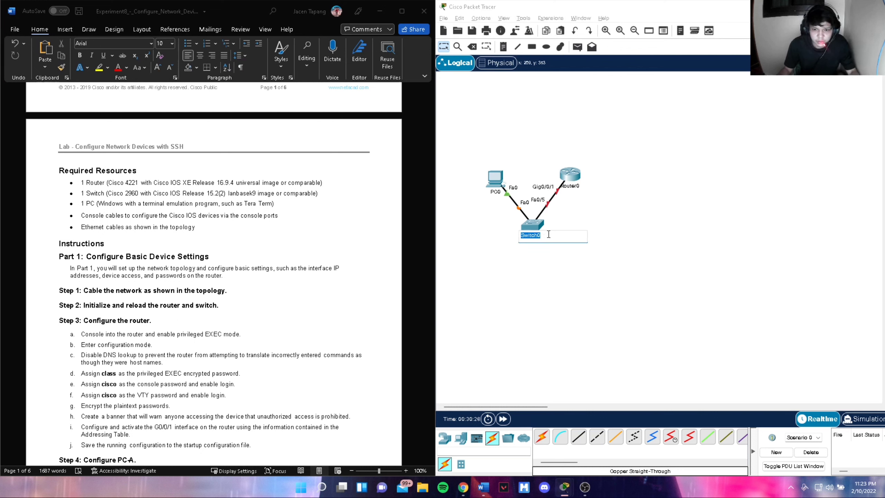
pyautogui.write('S1')
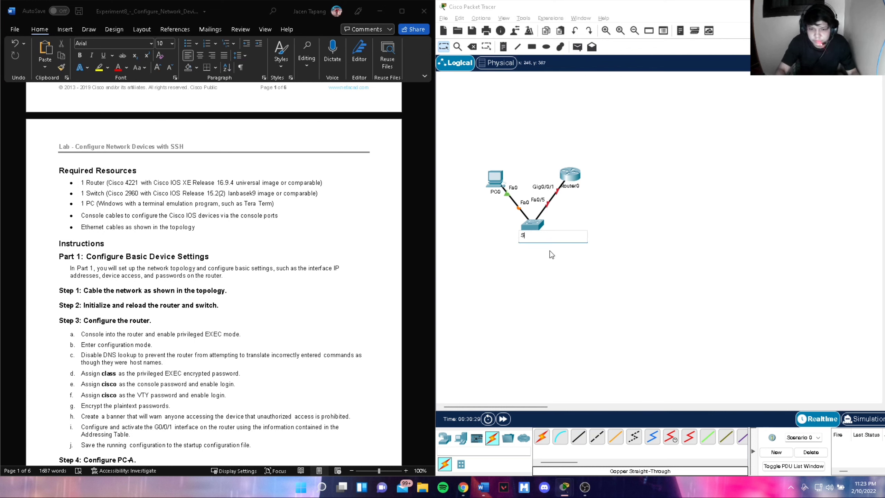
pyautogui.write('1')
pyautogui.click(549, 251)
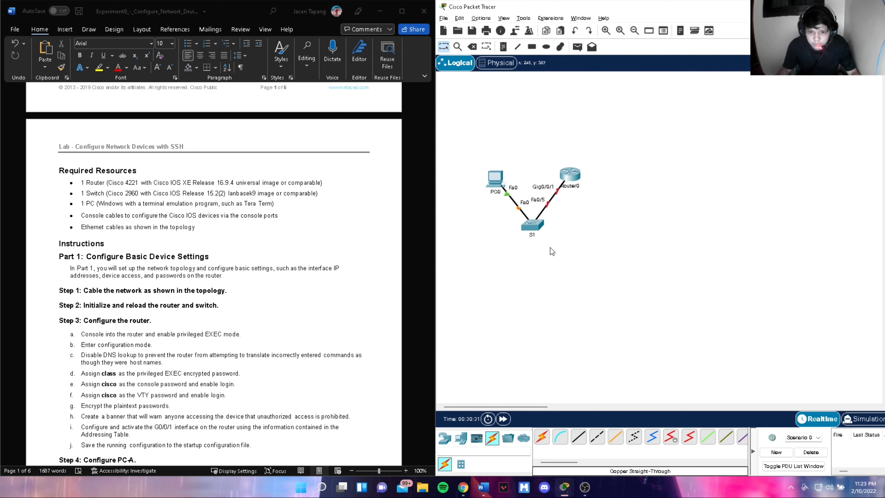
# - Rename PC0 to PC-A and Router0 to R1
pyautogui.doubleClick(497, 193)
pyautogui.write('P')
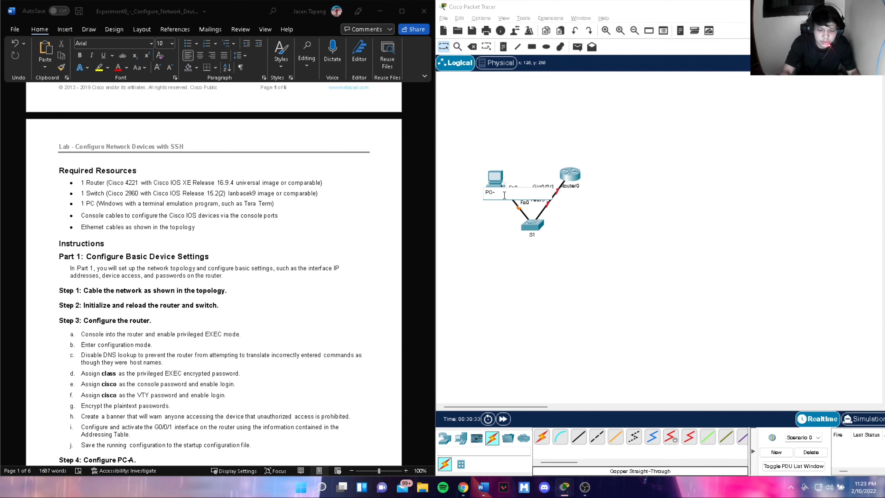
pyautogui.click(526, 236)
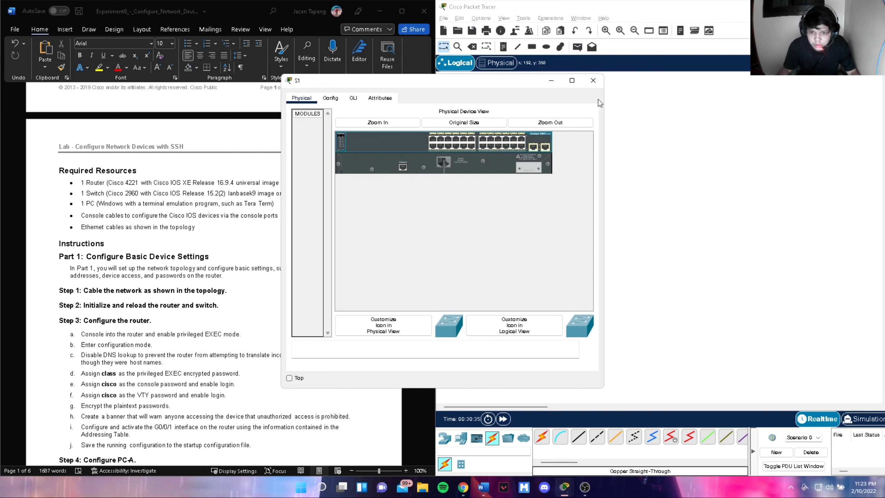
pyautogui.click(592, 81)
pyautogui.doubleClick(573, 186)
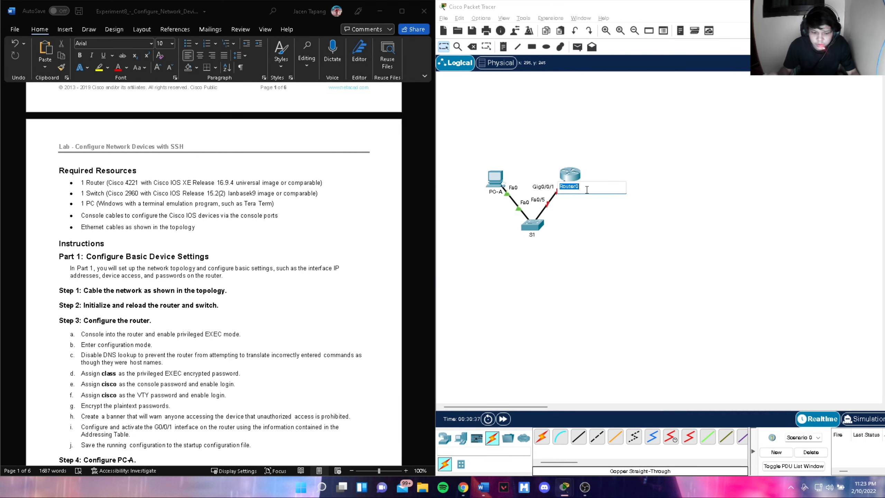
pyautogui.write('R1')
pyautogui.press('Return')
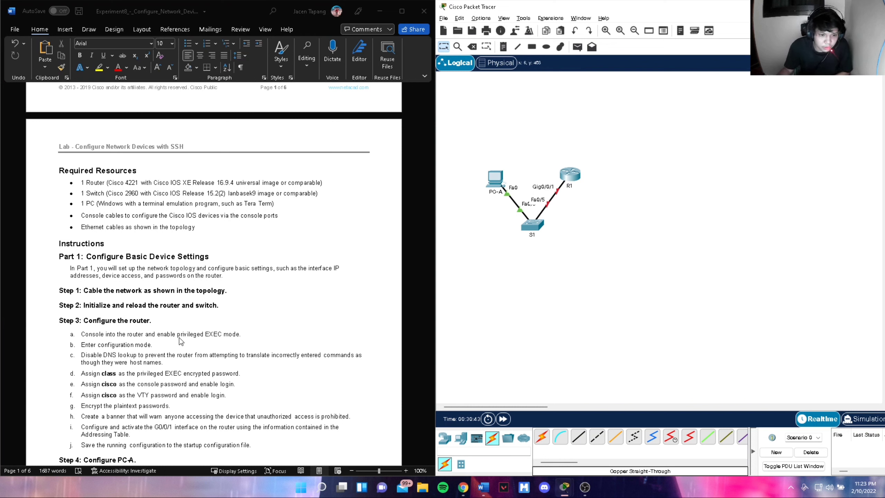
# - Run a console cable from PC-A to R1's Console port, dismissing a port error
pyautogui.click(561, 437)
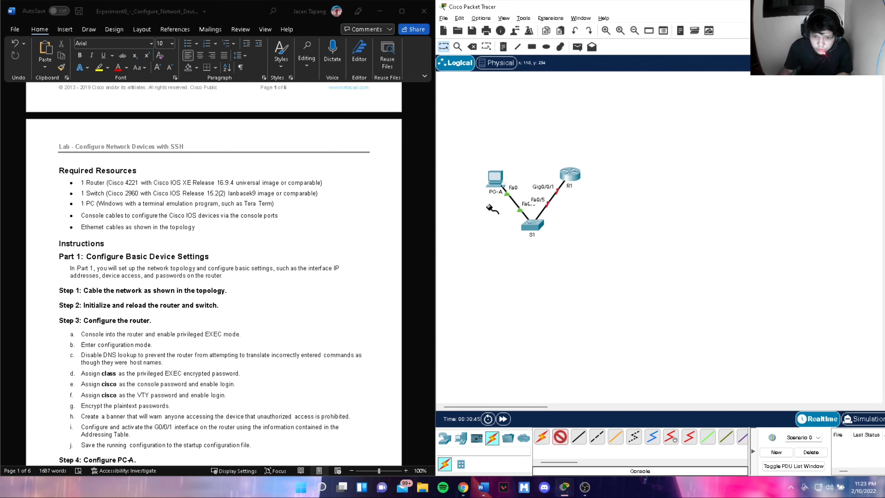
pyautogui.click(504, 185)
pyautogui.click(505, 184)
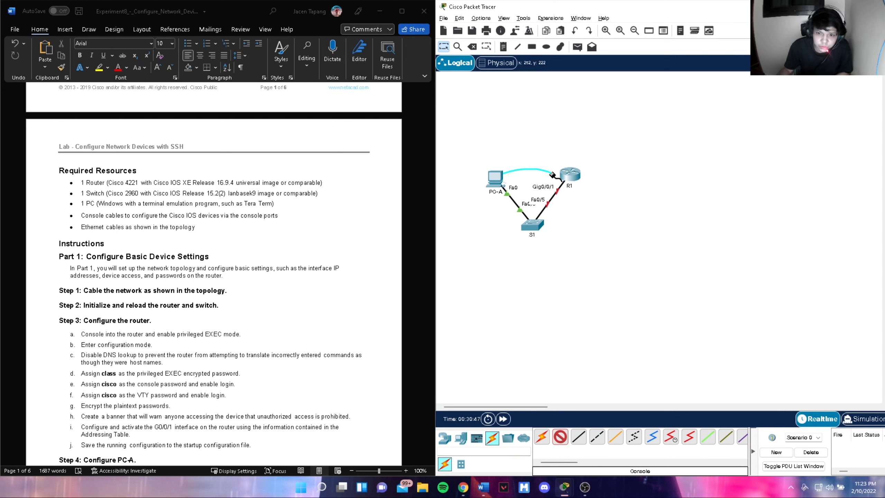
pyautogui.click(575, 174)
pyautogui.click(588, 180)
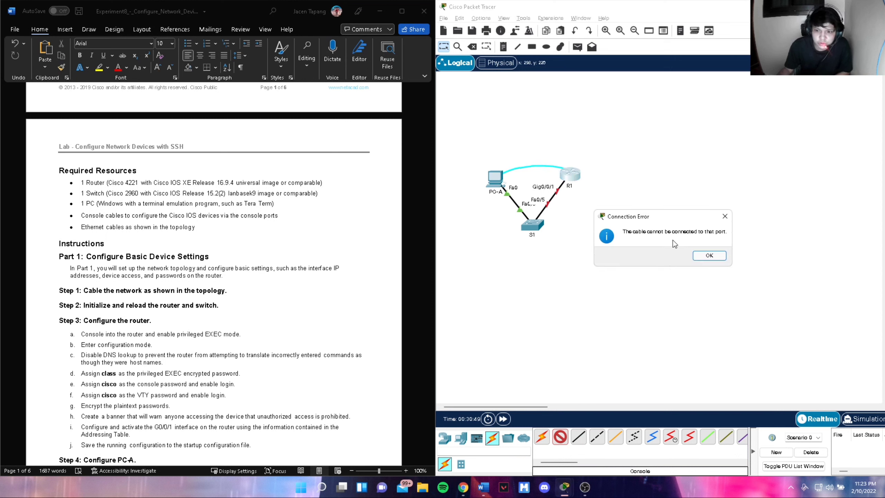
pyautogui.click(705, 255)
pyautogui.click(571, 176)
pyautogui.click(588, 196)
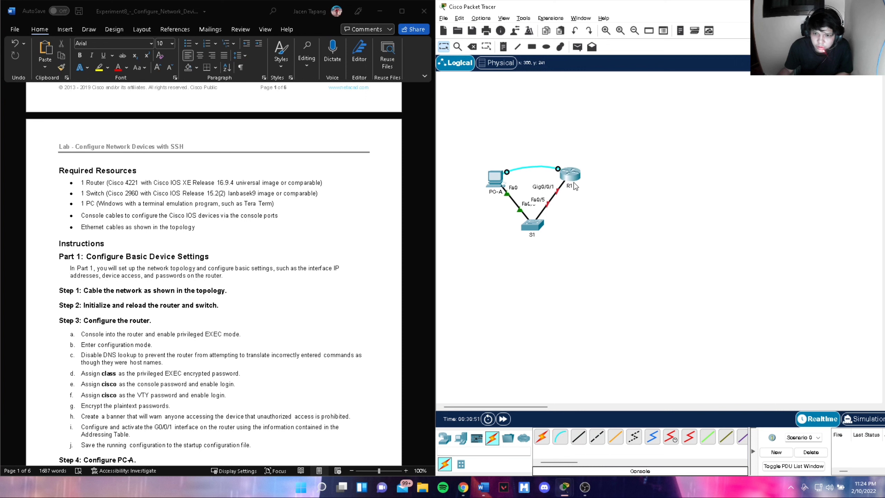
# - Delete that console cable and reconnect PC-A's RS 232 to R1's Console port
pyautogui.press('Delete')
pyautogui.click(544, 166)
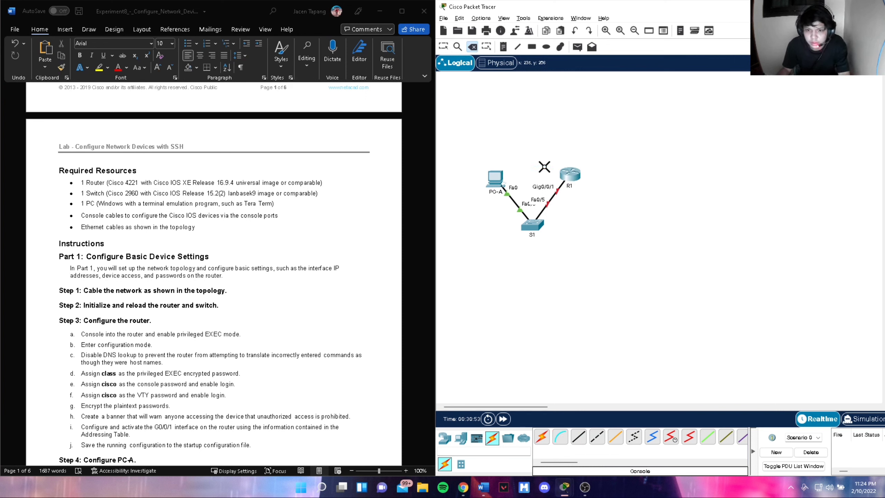
pyautogui.click(559, 437)
pyautogui.click(498, 182)
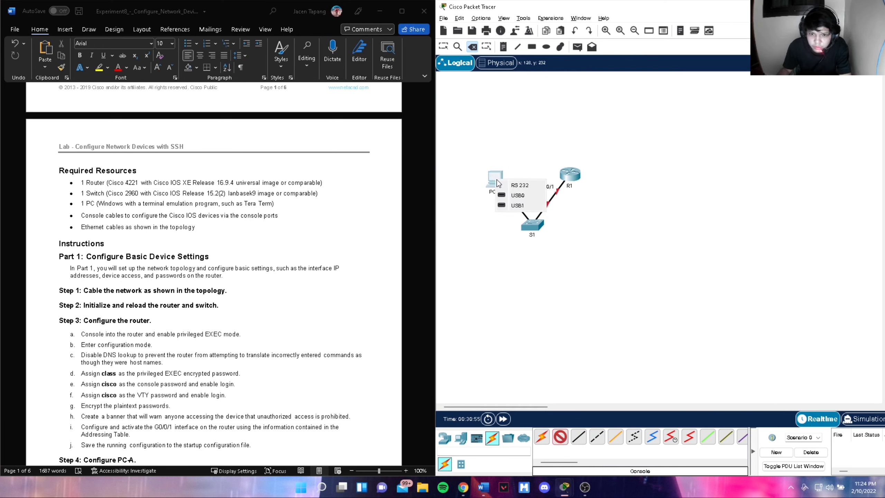
pyautogui.click(518, 185)
pyautogui.click(570, 175)
pyautogui.click(588, 196)
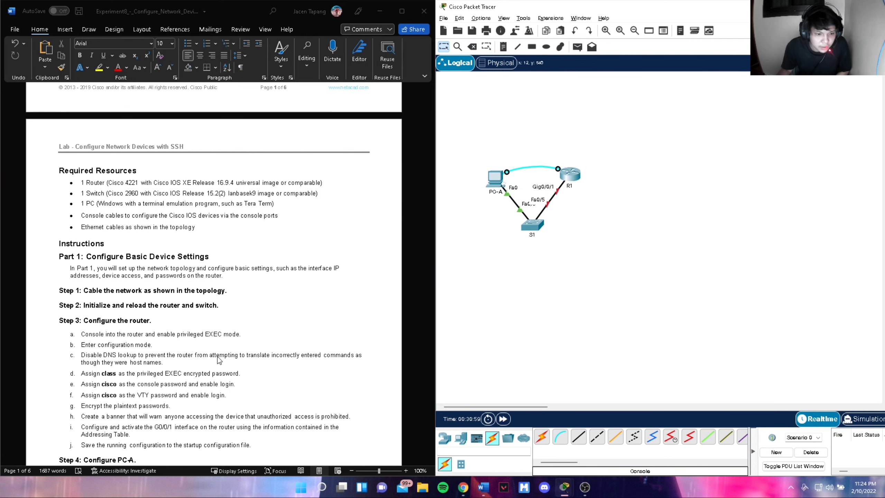
pyautogui.scroll(-1, 219, 360)
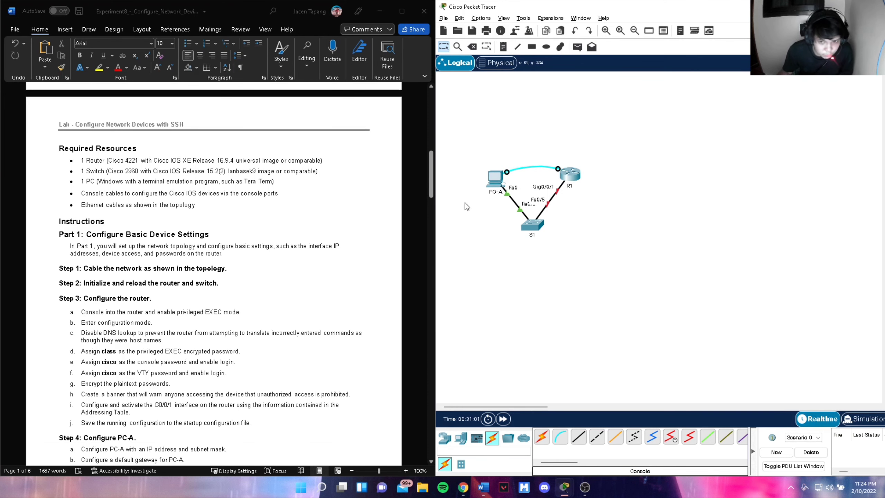
# - Open PC-A's Terminal with default settings and decline R1's initial configuration dialog
pyautogui.click(491, 181)
pyautogui.click(359, 98)
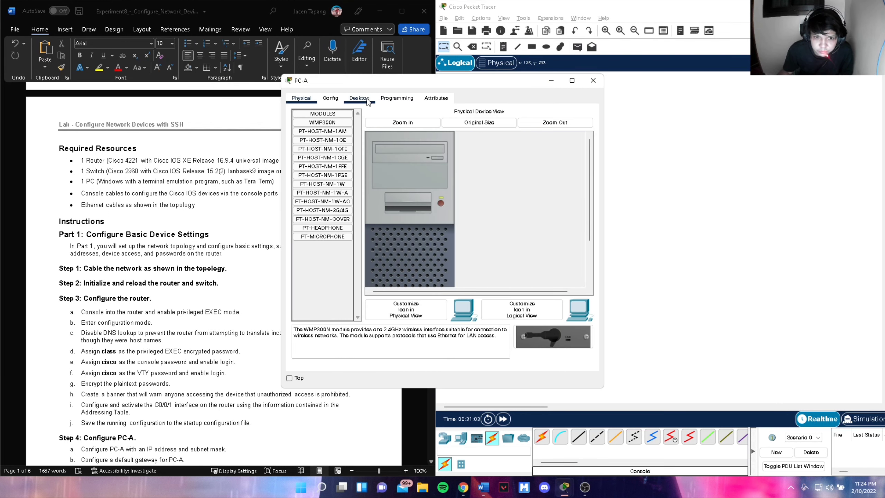
pyautogui.click(447, 146)
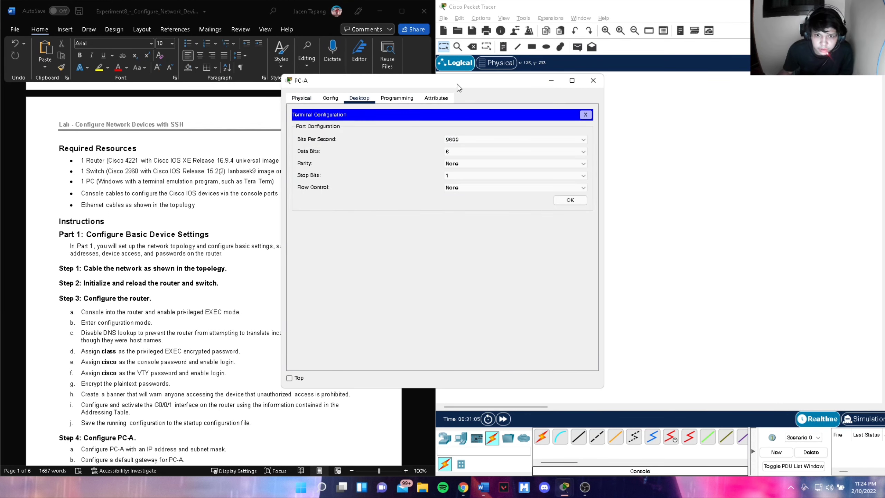
pyautogui.moveTo(457, 84); pyautogui.dragTo(610, 72)
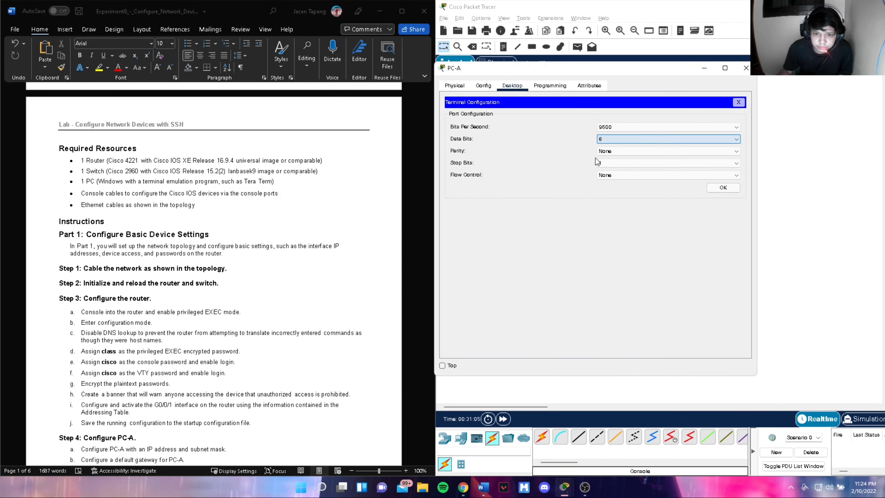
pyautogui.click(712, 190)
pyautogui.write('n')
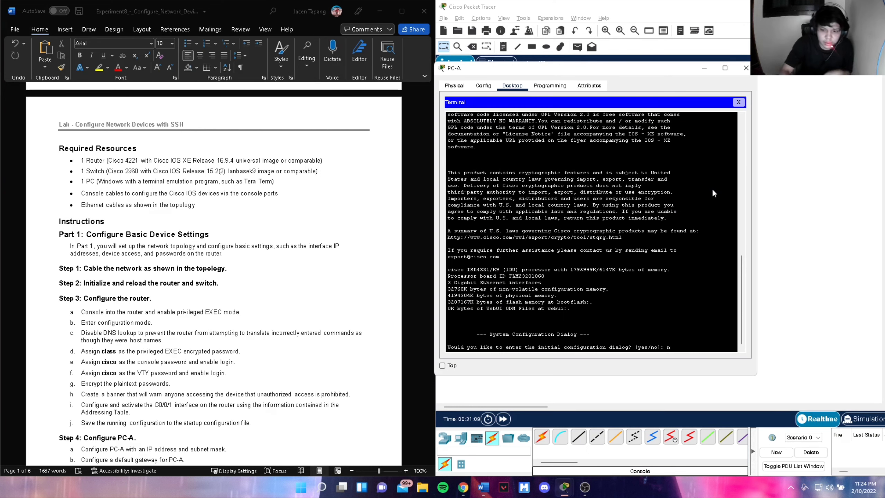
pyautogui.press('Return')
pyautogui.press('Return')
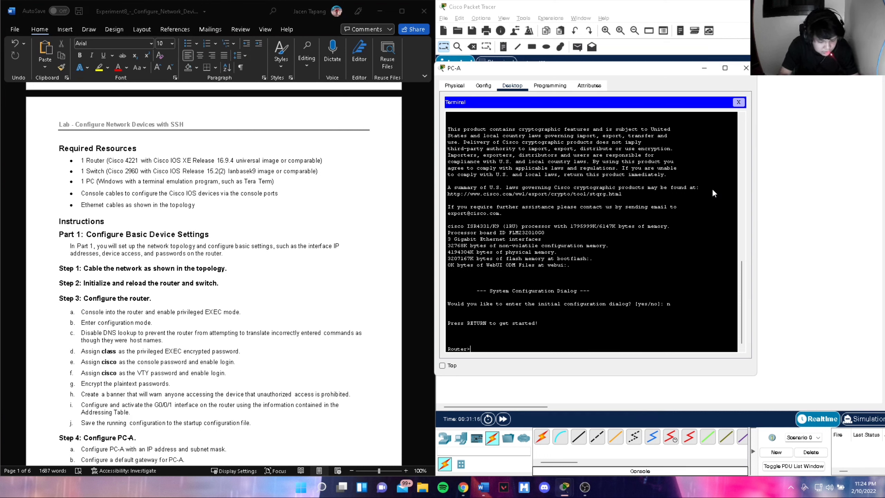
# - Enter global config, set hostname R1 and apply no ip domain-lookup
pyautogui.write('enab')
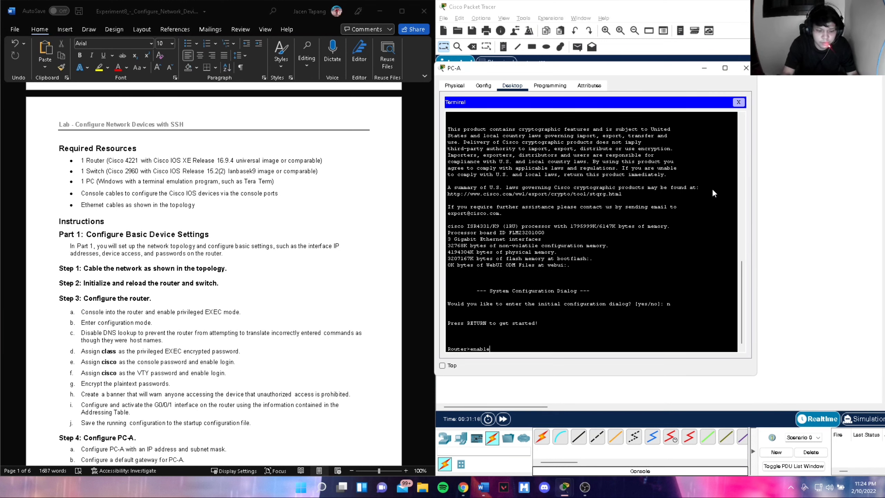
pyautogui.write('le')
pyautogui.press('Return')
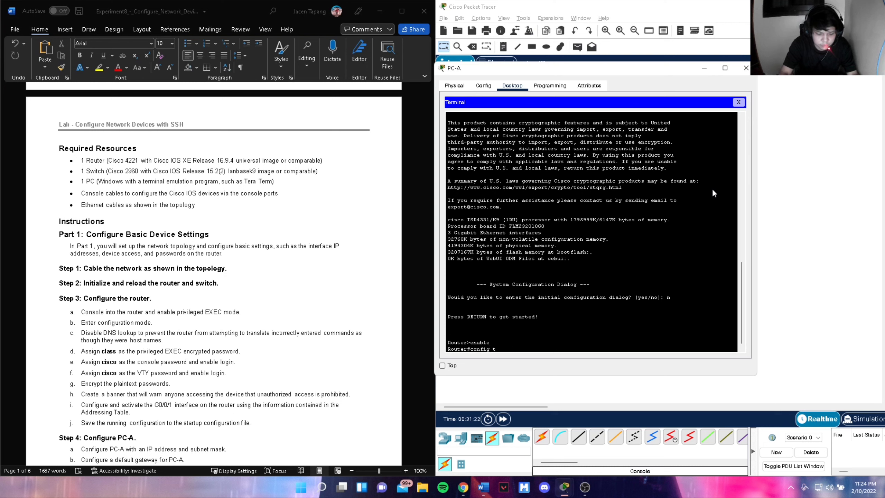
pyautogui.write('config t')
pyautogui.press('Return')
pyautogui.write('h')
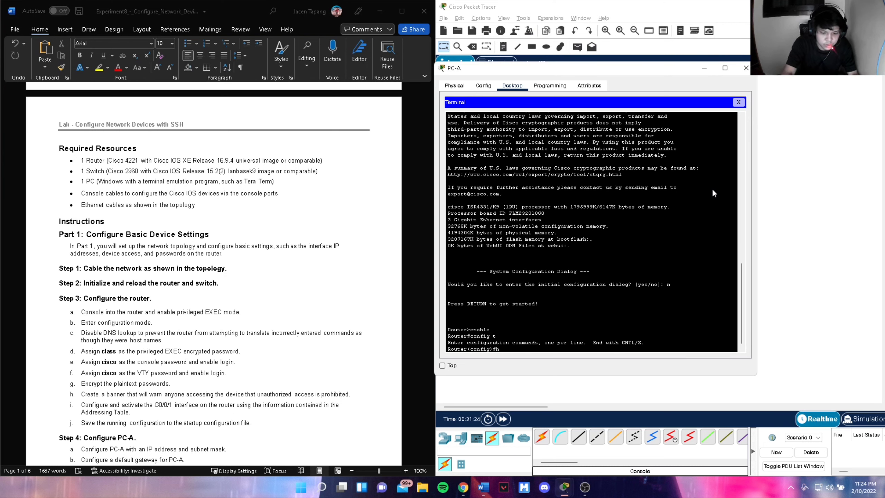
pyautogui.write('ostname')
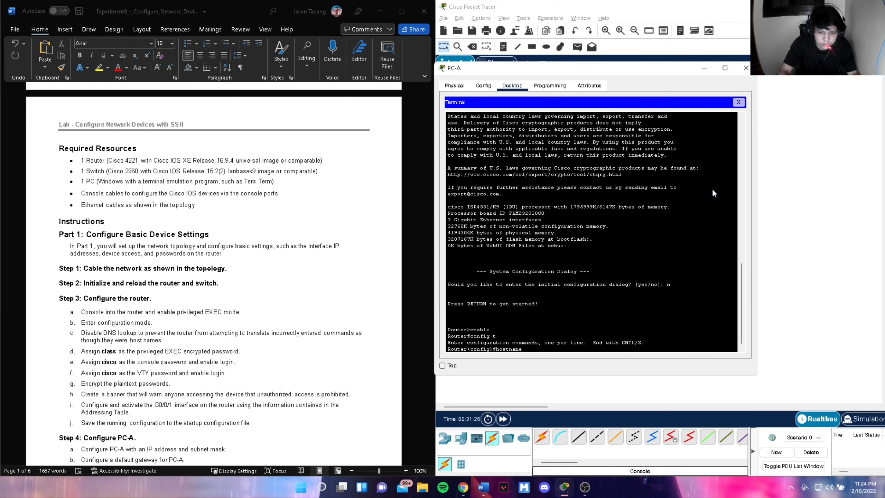
pyautogui.write(' R1')
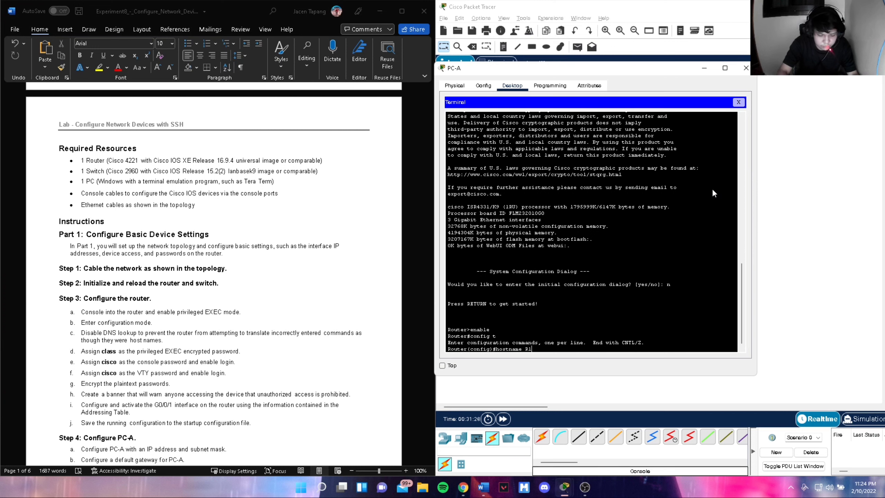
pyautogui.press('Return')
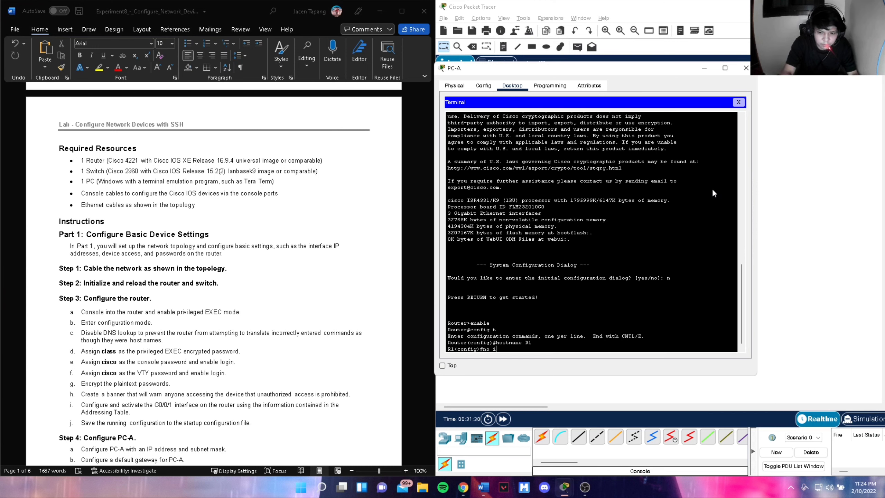
pyautogui.write('no ip domain-look')
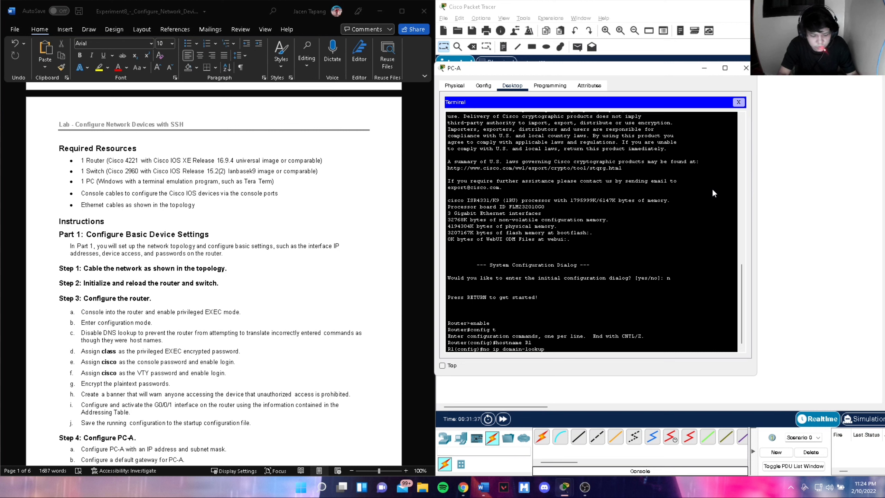
pyautogui.write('up')
pyautogui.press('Return')
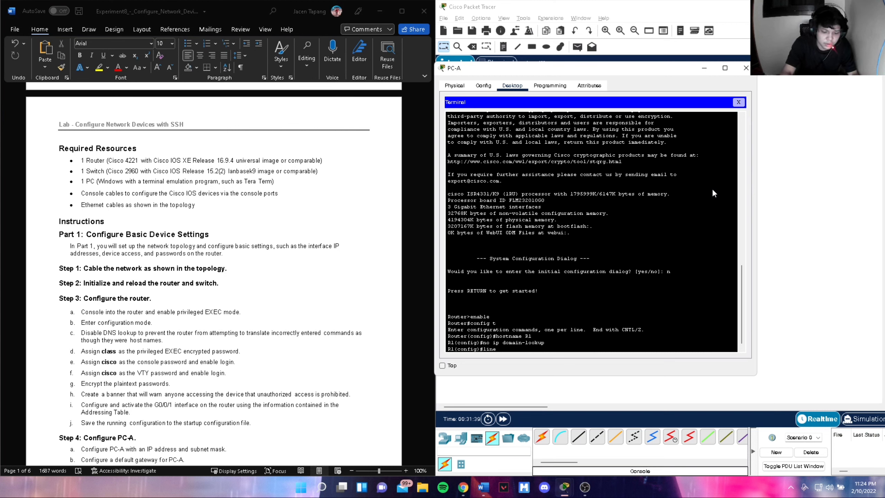
pyautogui.write('line con 0')
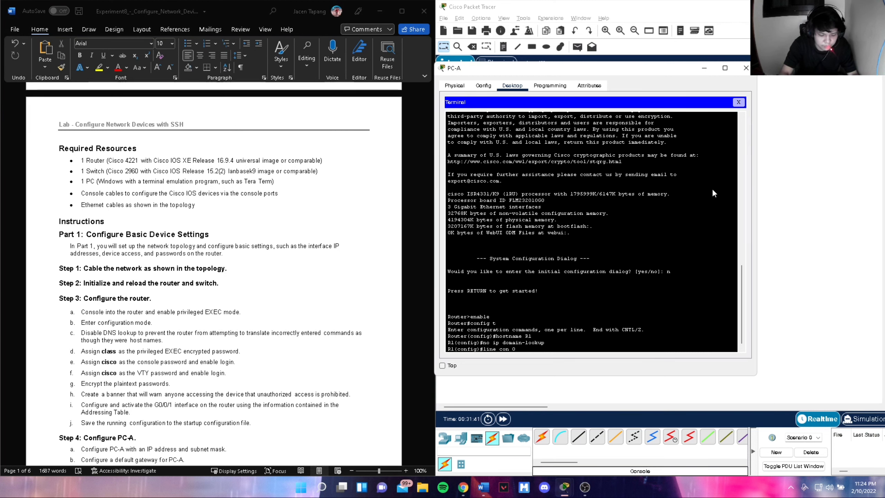
pyautogui.press('Return')
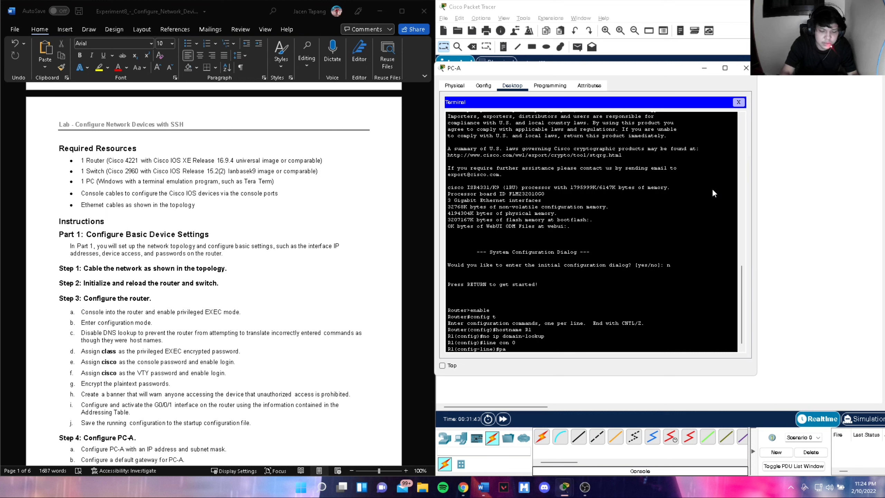
pyautogui.write('cisco')
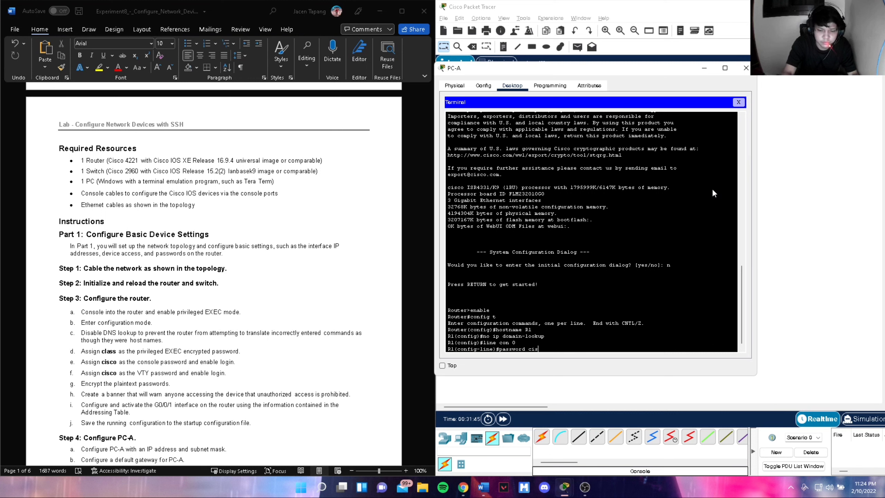
pyautogui.press('Return')
pyautogui.write('login')
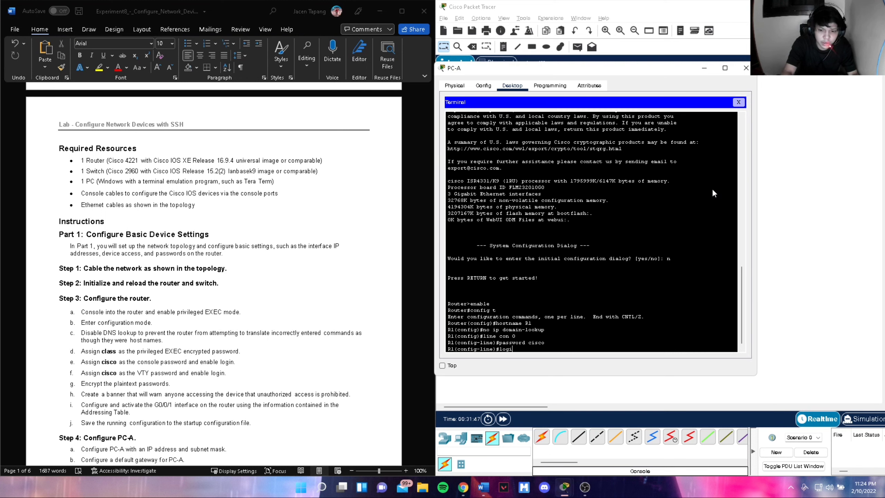
pyautogui.press('Return')
pyautogui.write('exit')
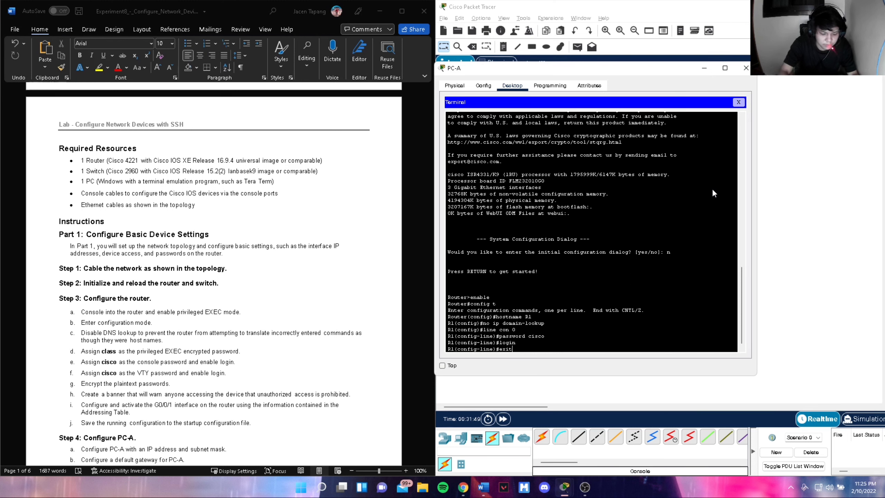
pyautogui.press('Return')
pyautogui.write('line')
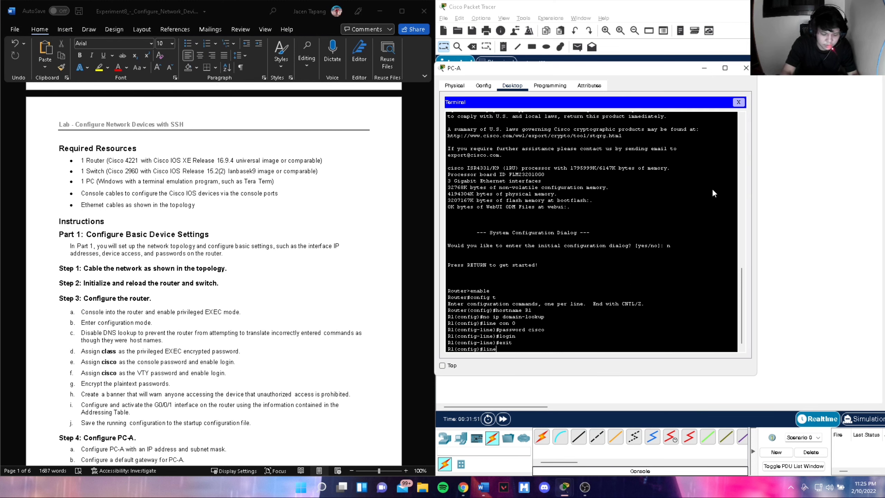
pyautogui.write(' vty 0')
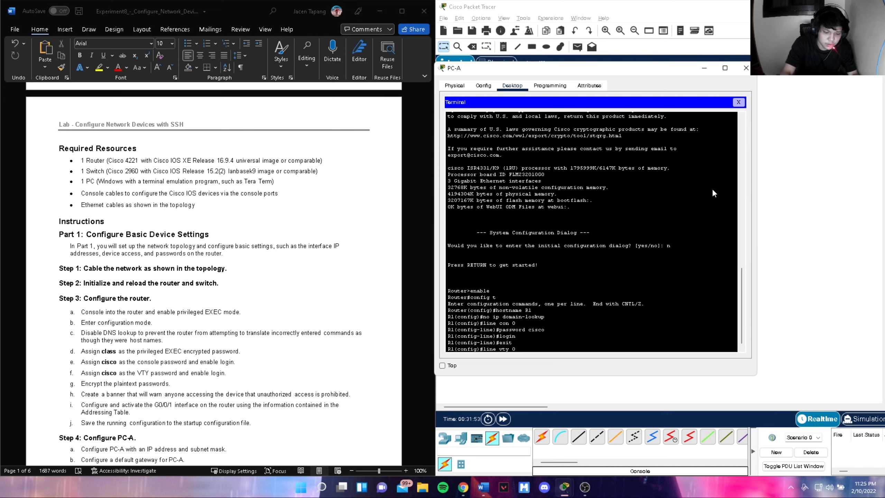
pyautogui.write(' 15')
pyautogui.press('Return')
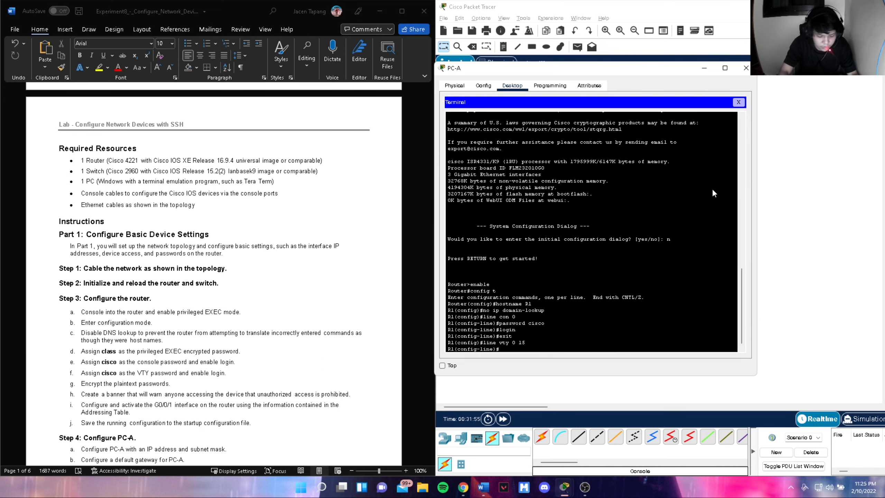
pyautogui.write('password c')
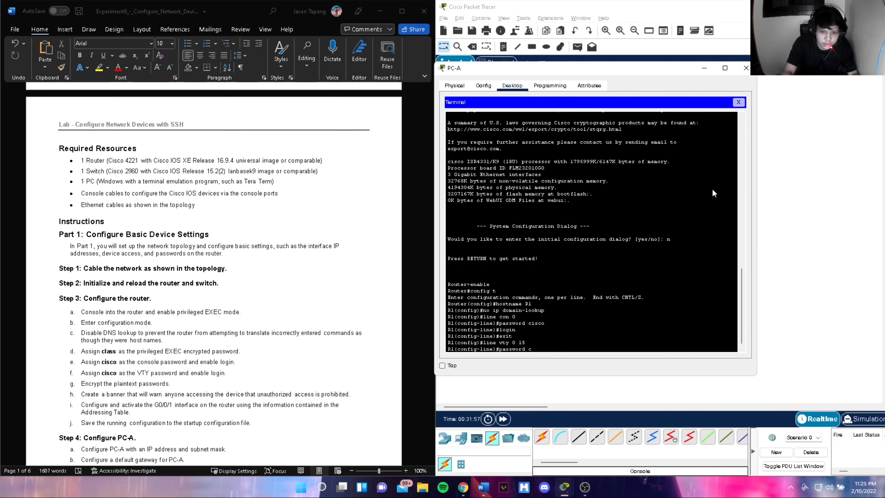
pyautogui.write('isco')
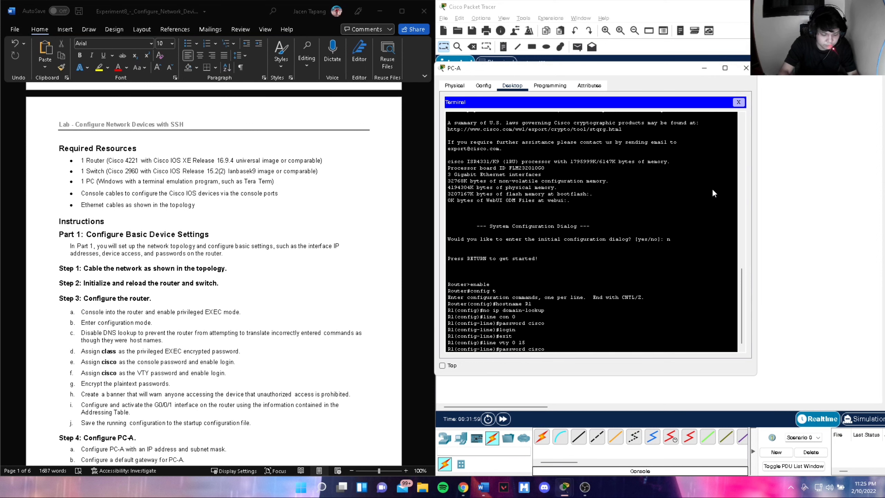
pyautogui.press('Return')
pyautogui.write('login')
pyautogui.press('Return')
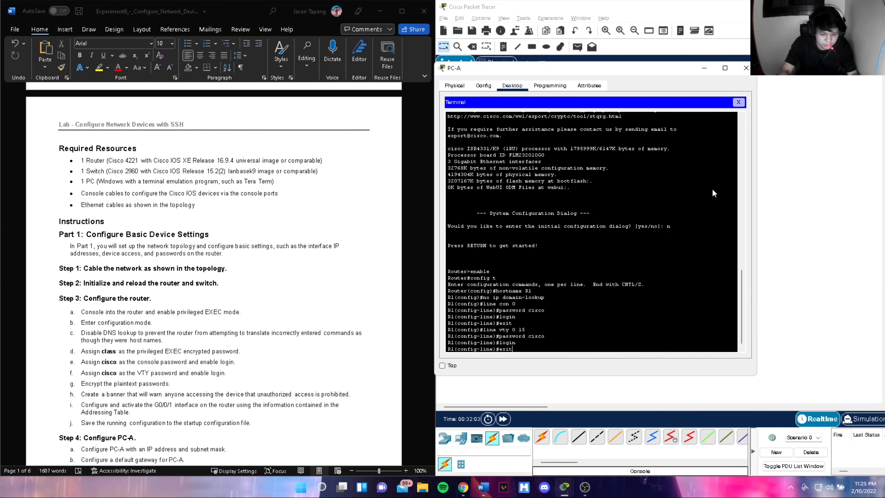
pyautogui.press('Return')
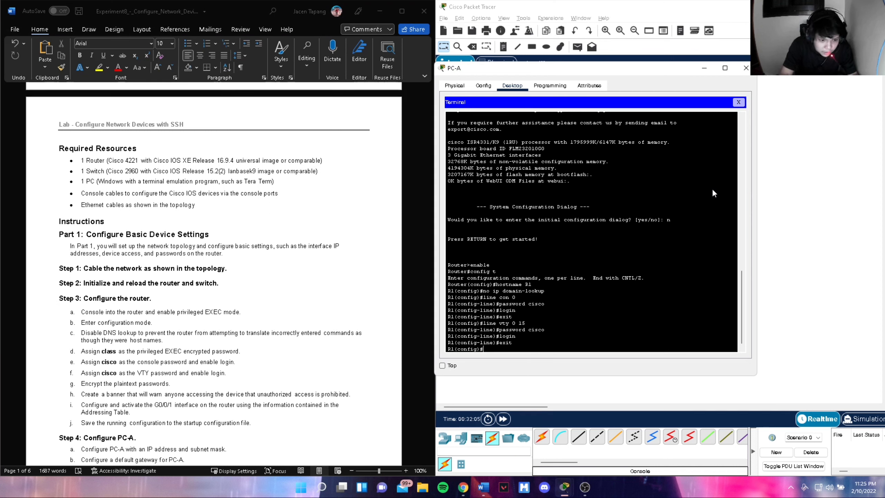
# - Enable service password-encryption and set banner motd #Authorized Access Only#
pyautogui.write('serv')
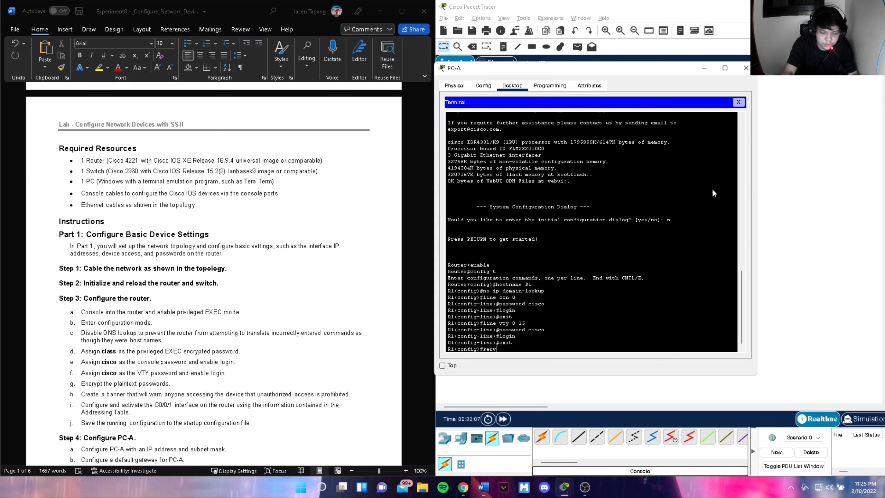
pyautogui.write('ice passw')
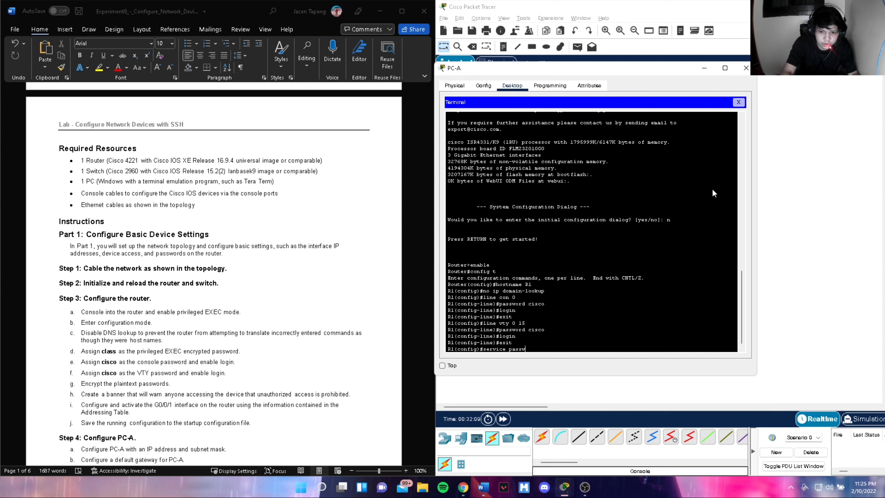
pyautogui.write('ord-encry')
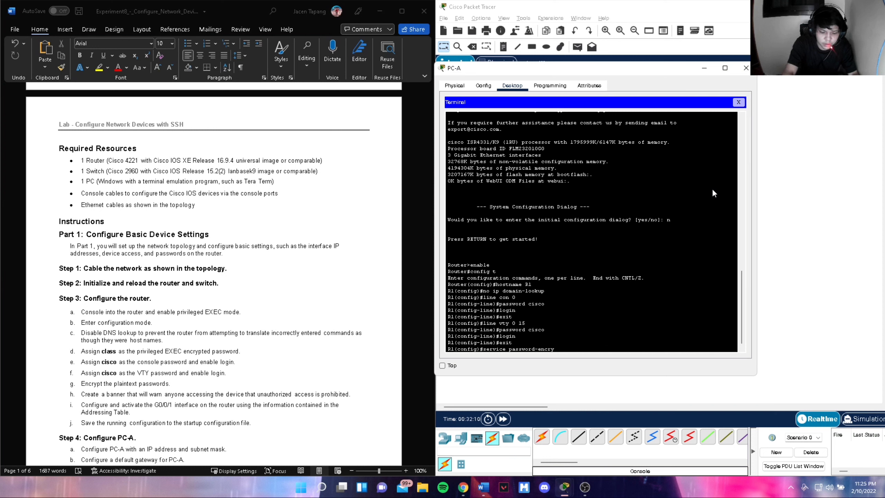
pyautogui.write('ption')
pyautogui.press('Return')
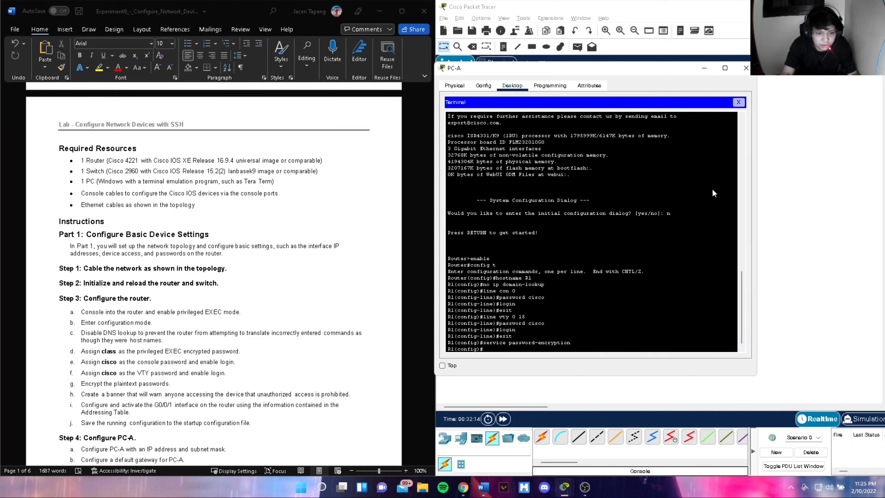
pyautogui.write('banner m')
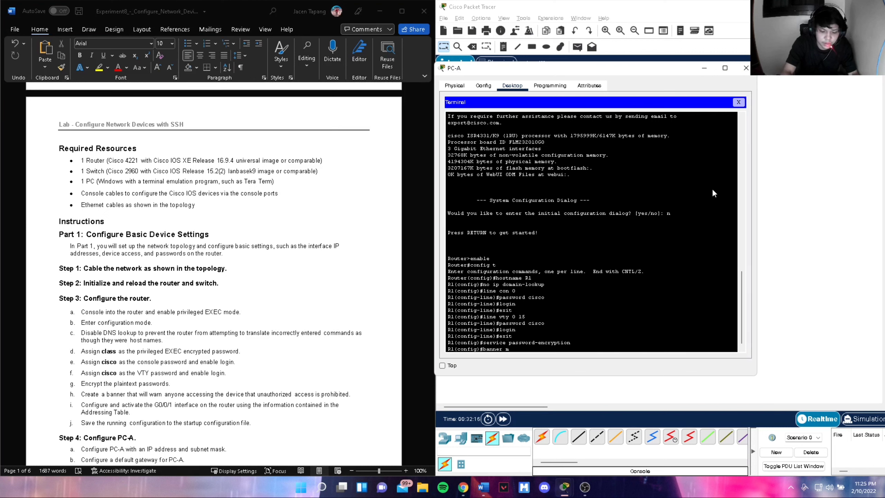
pyautogui.write('otd #Authoriuzed')
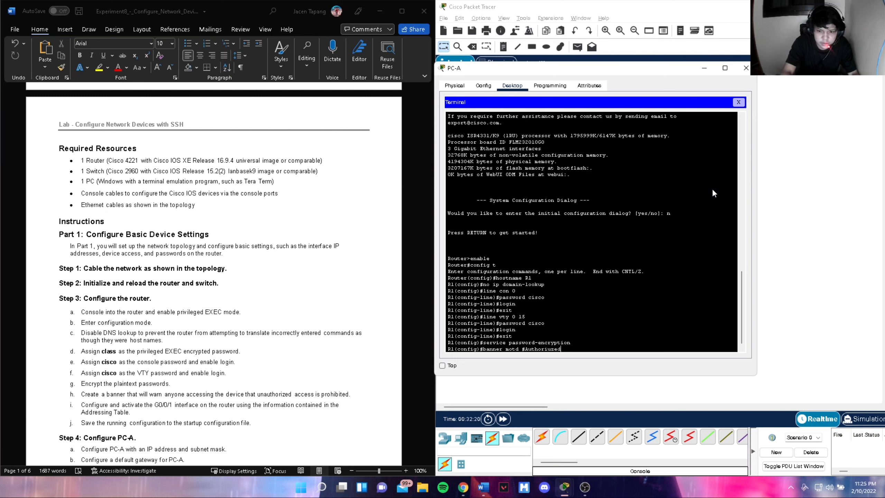
pyautogui.press('BackSpace')
pyautogui.press('BackSpace')
pyautogui.press('BackSpace')
pyautogui.press('BackSpace')
pyautogui.write('z')
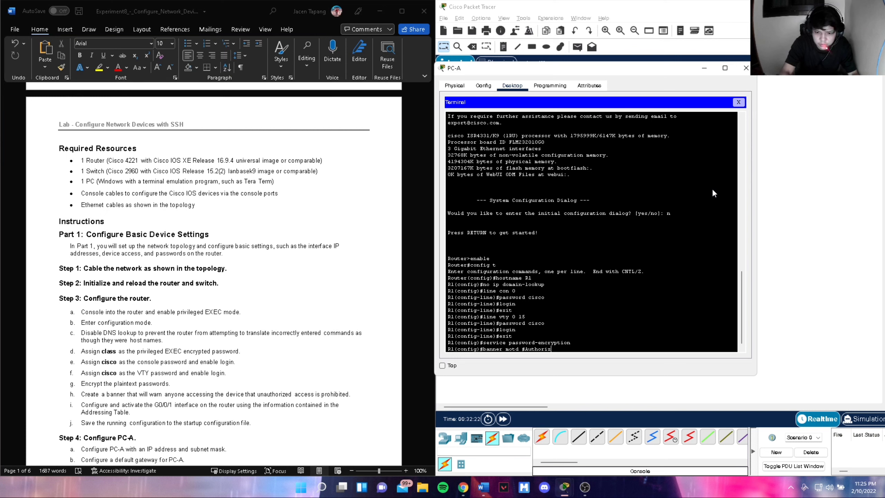
pyautogui.write('ed ')
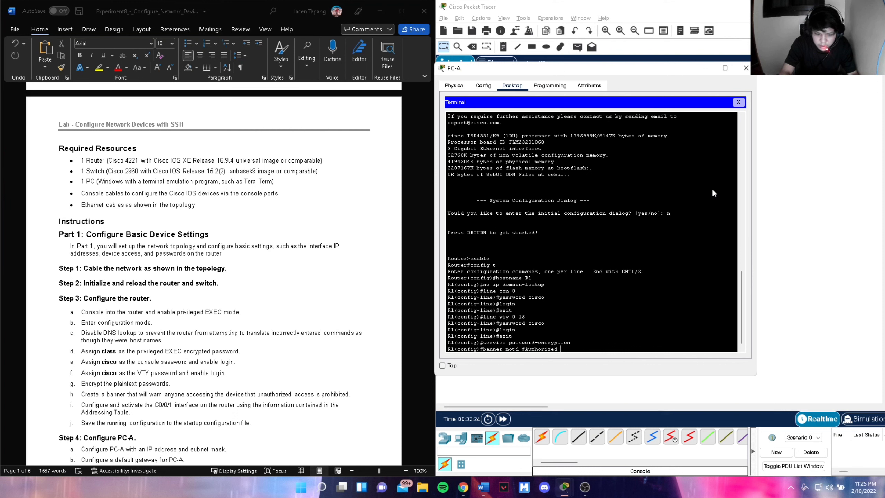
pyautogui.write('Access Onl')
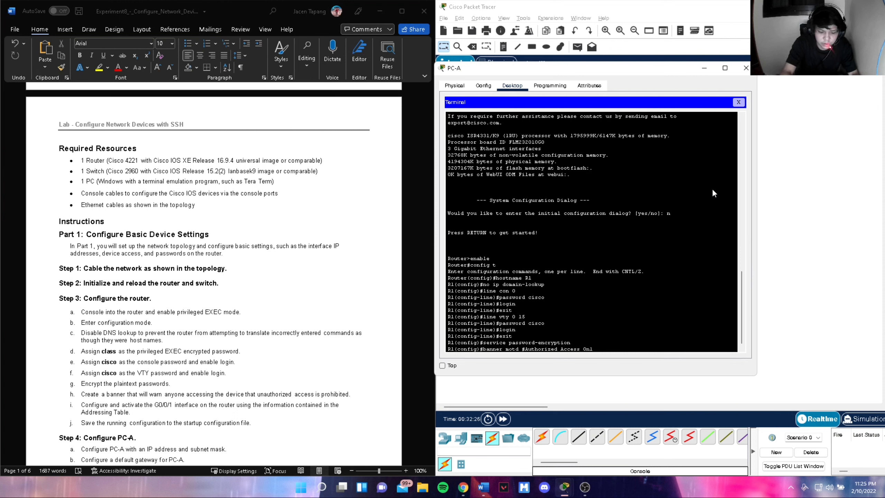
pyautogui.write('y')
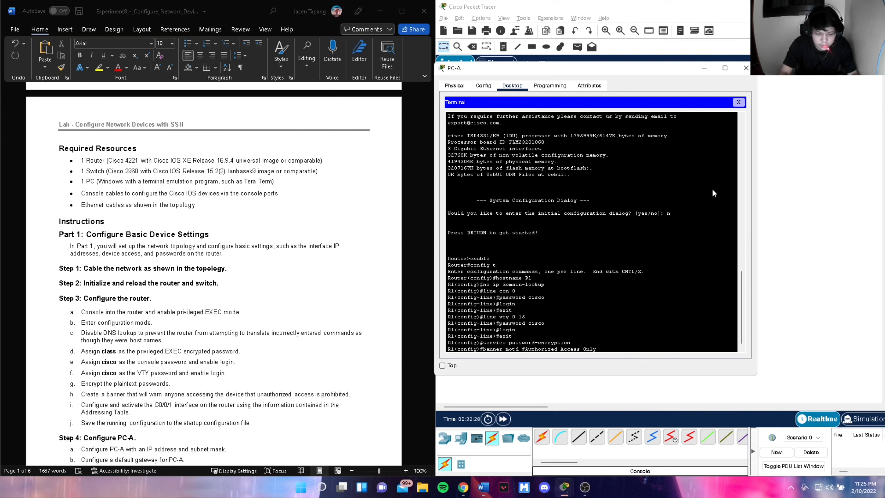
pyautogui.write('#')
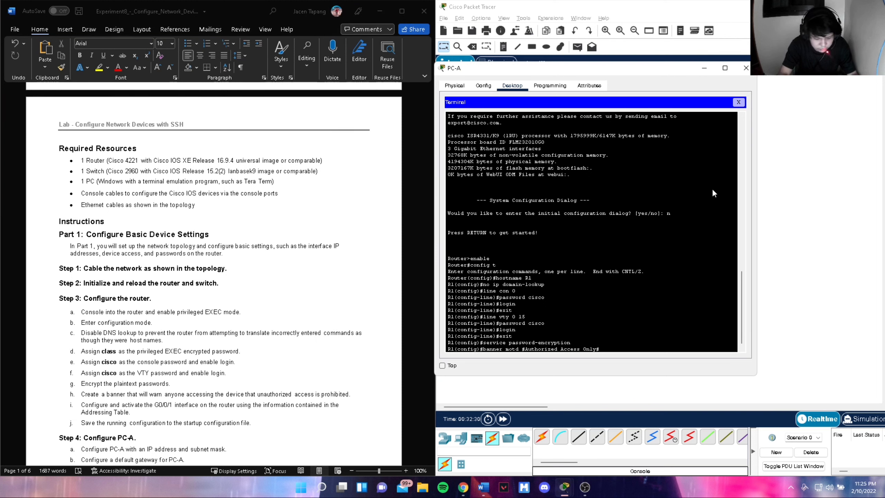
pyautogui.press('Return')
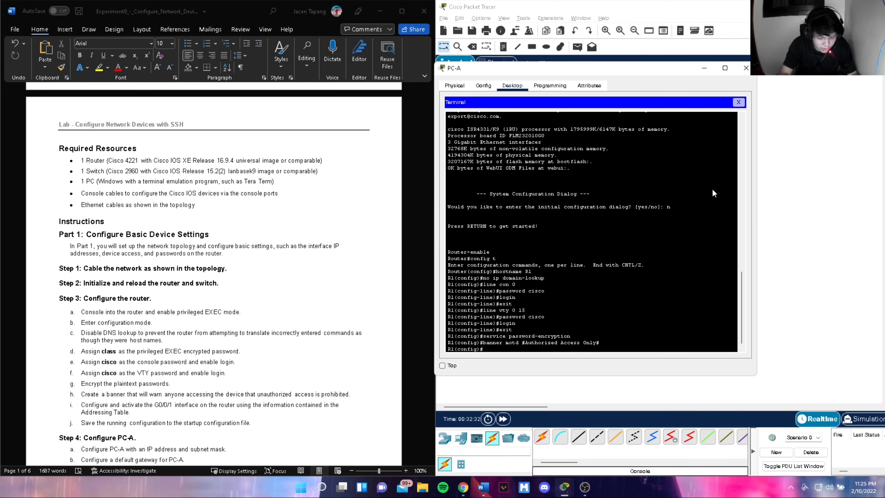
# - Exit to privileged mode, run show ip int brief, then re-enter config mode
pyautogui.write('exit')
pyautogui.press('Return')
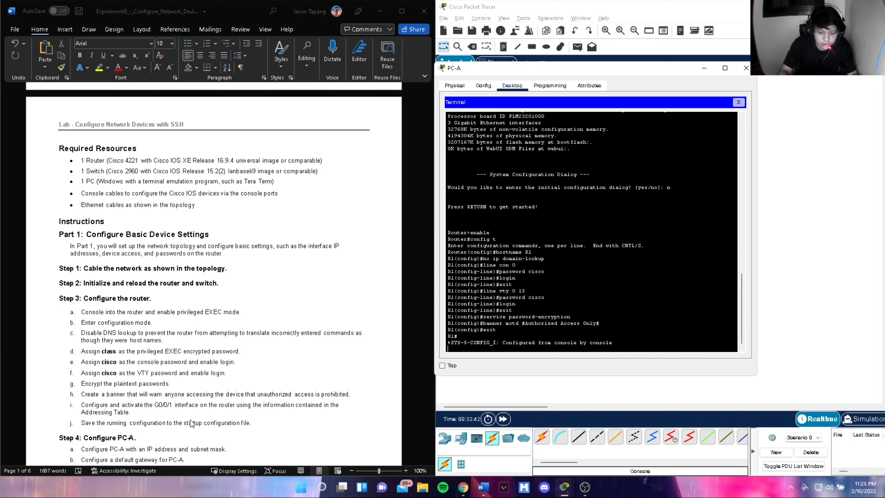
pyautogui.write('show i')
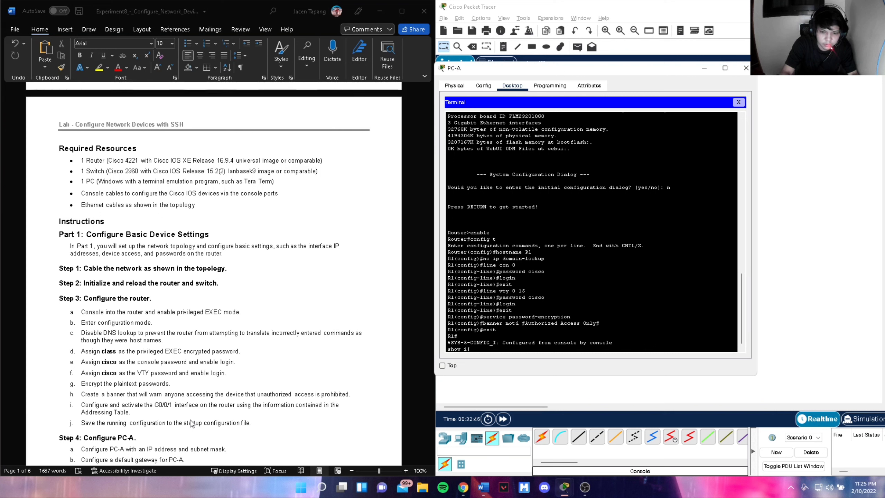
pyautogui.write('p int brief')
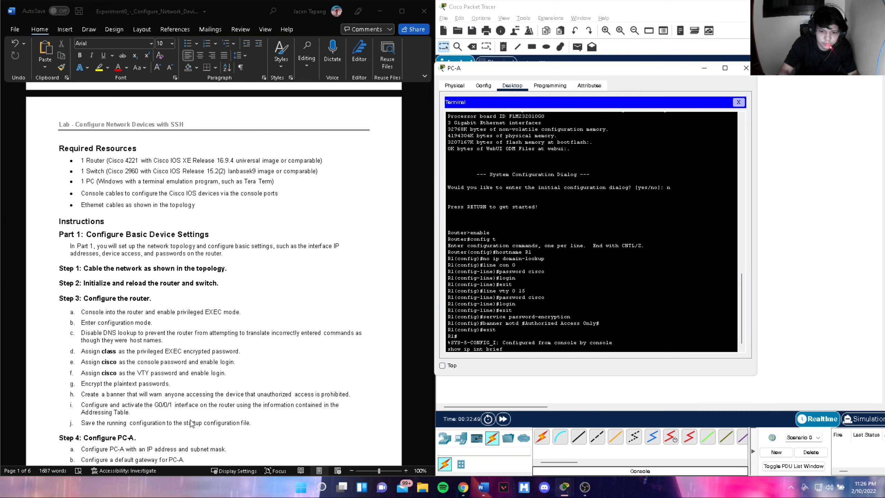
pyautogui.press('Return')
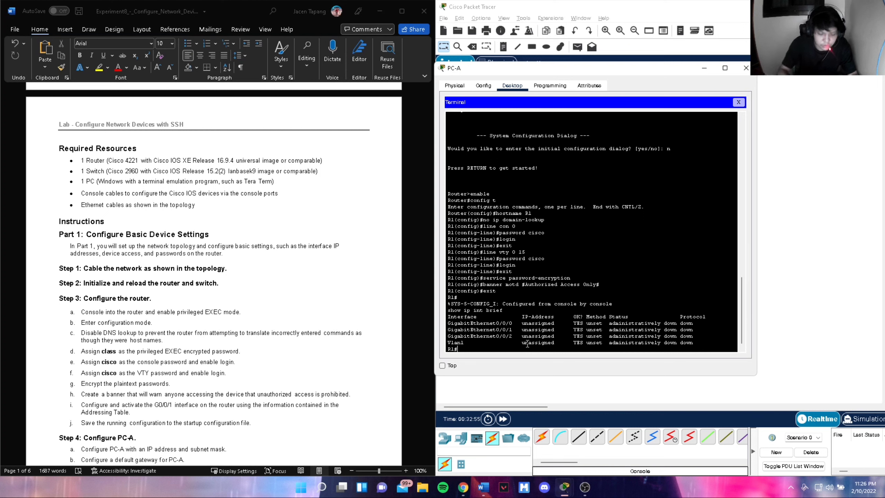
pyautogui.write('config t')
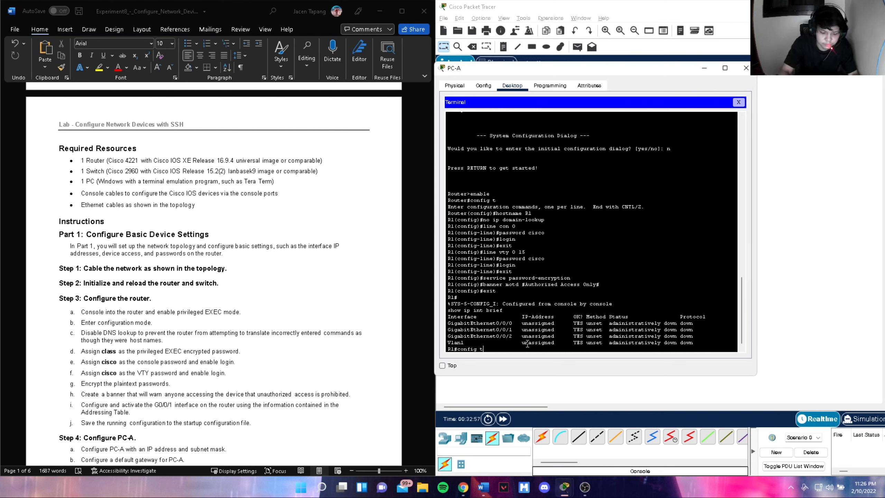
pyautogui.press('Return')
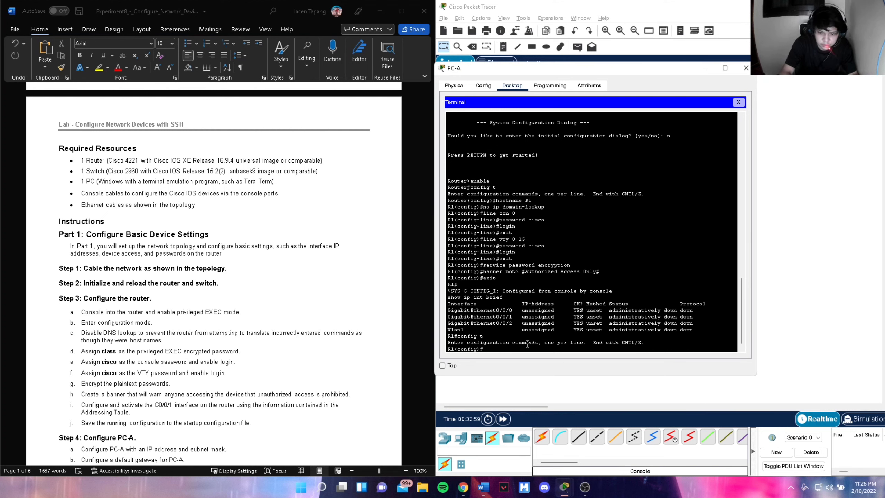
# - Give int g0/0/1 192.168.1.1 255.255.255.0, description 'R1 Ipv4 Address', and no shutdown
pyautogui.write('int g0/0/1')
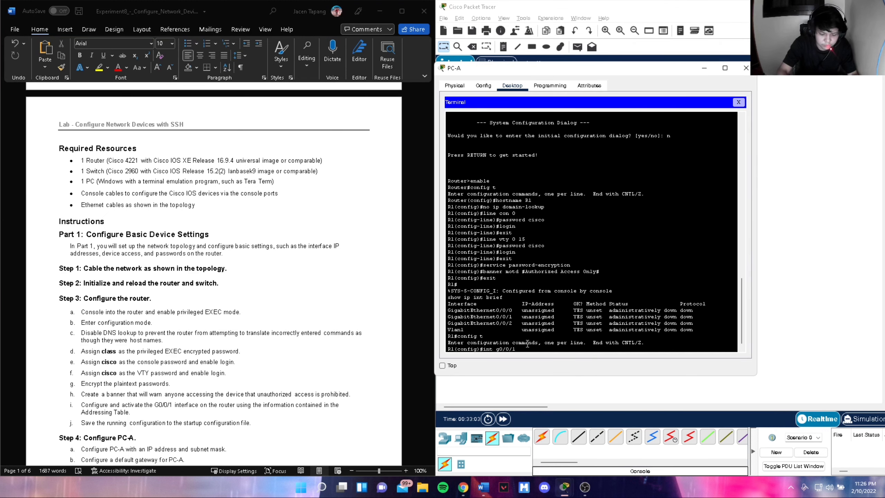
pyautogui.press('Return')
pyautogui.scroll(8, 314, 288)
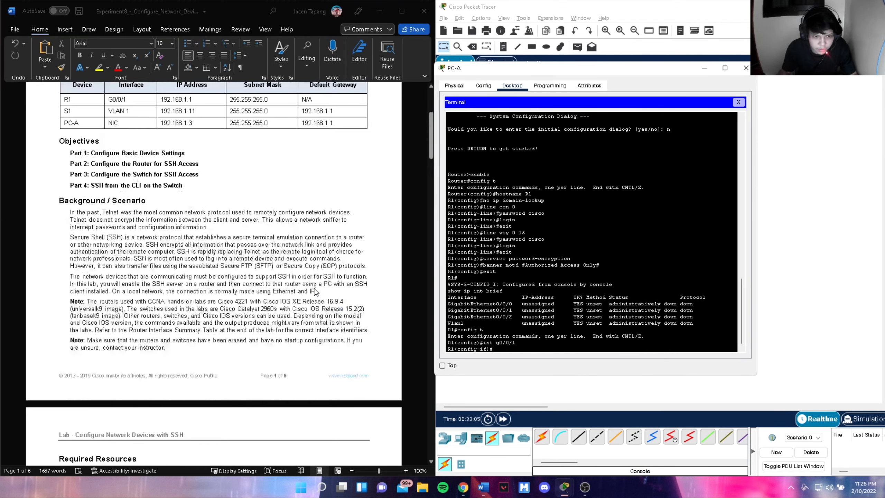
pyautogui.scroll(5, 314, 288)
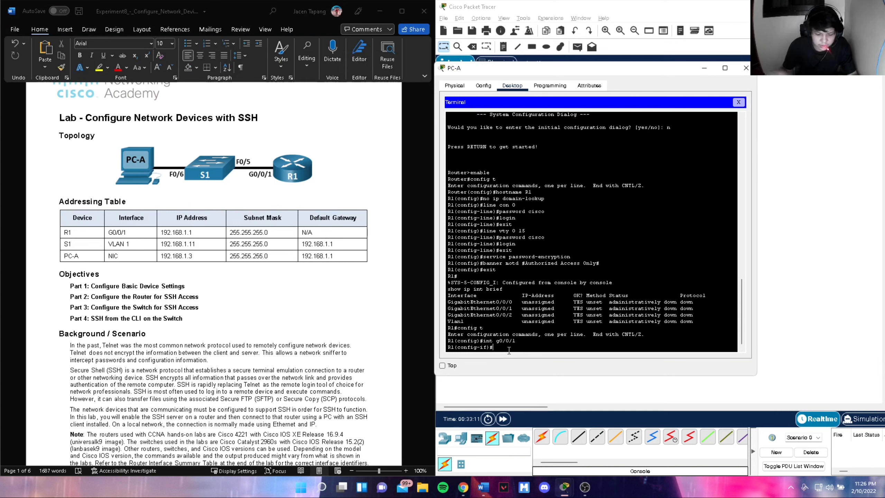
pyautogui.write('ip add')
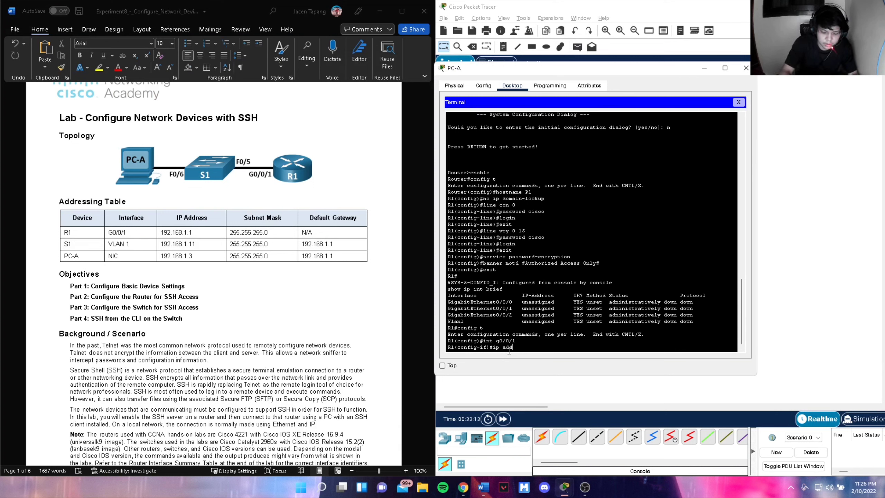
pyautogui.write(' 192.168')
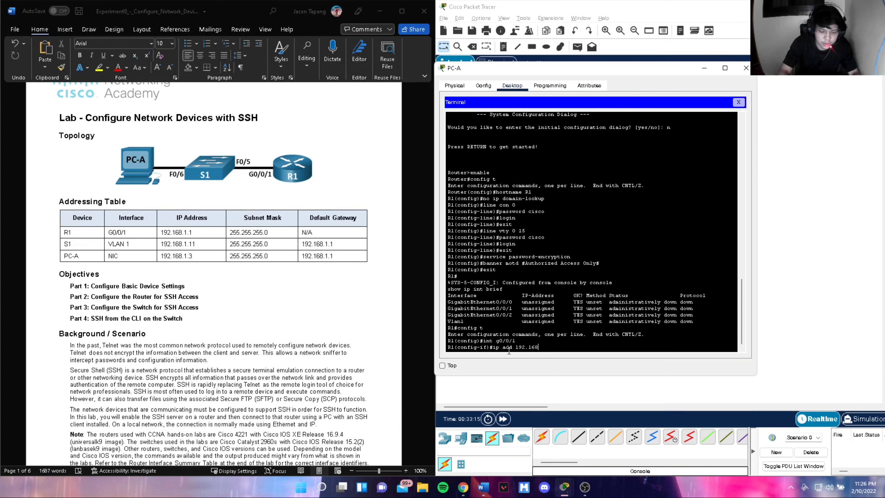
pyautogui.write('.1.1 255.255.255')
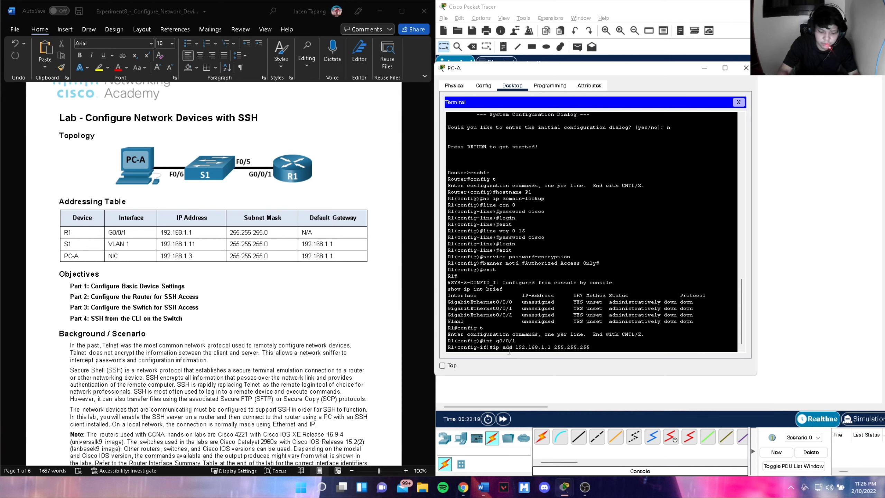
pyautogui.write('.0')
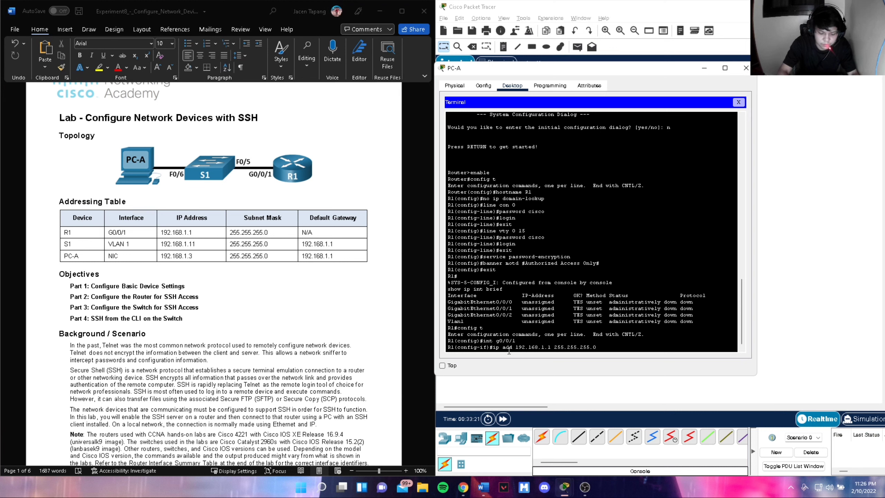
pyautogui.press('Return')
pyautogui.write('descripti')
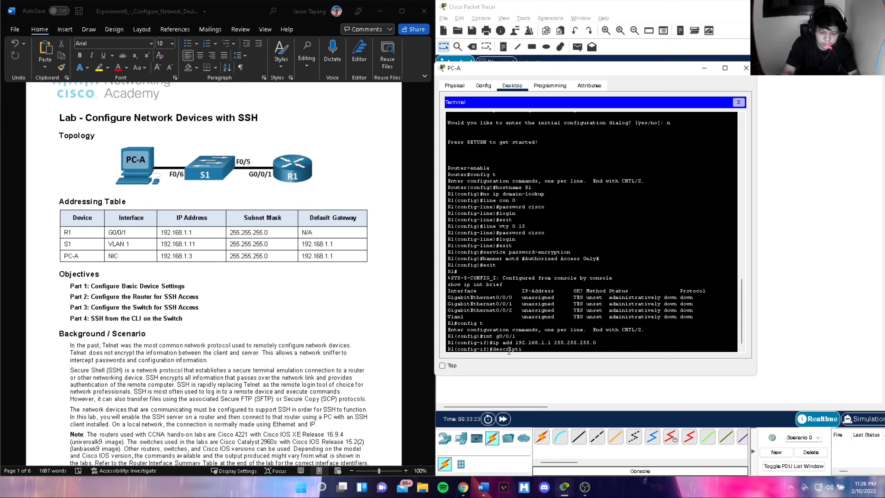
pyautogui.write('on R1')
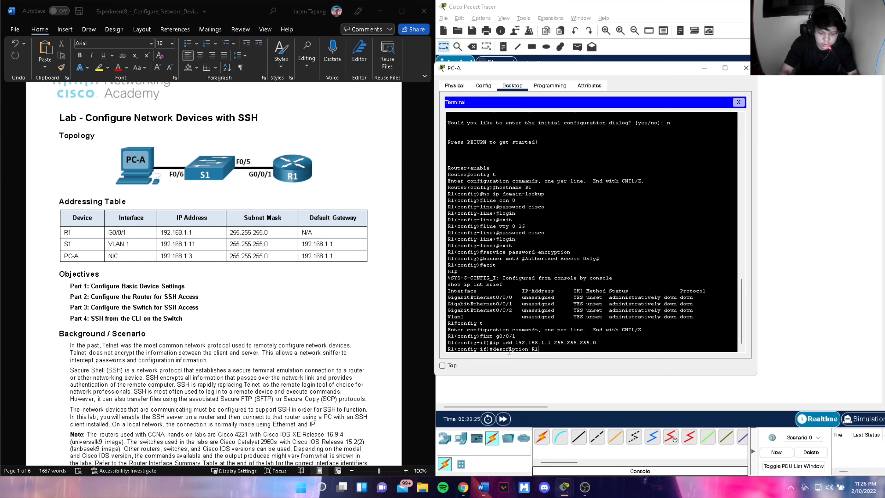
pyautogui.write(' Ip')
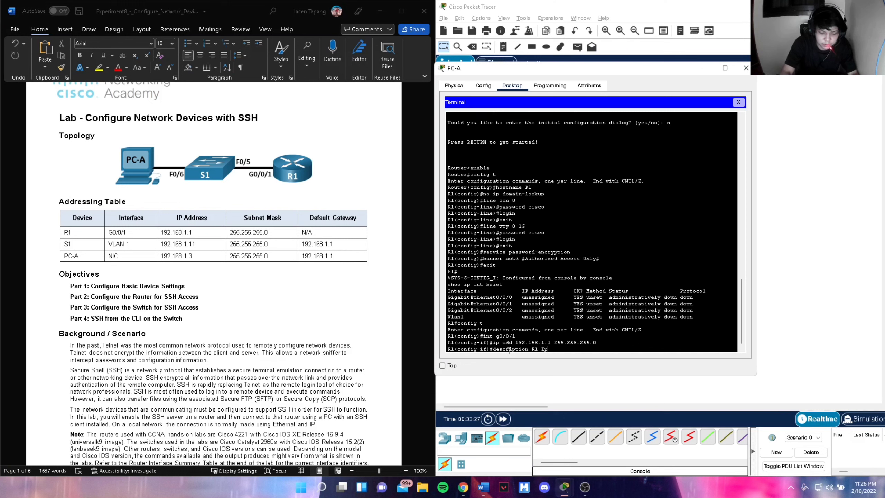
pyautogui.write('v4 Add')
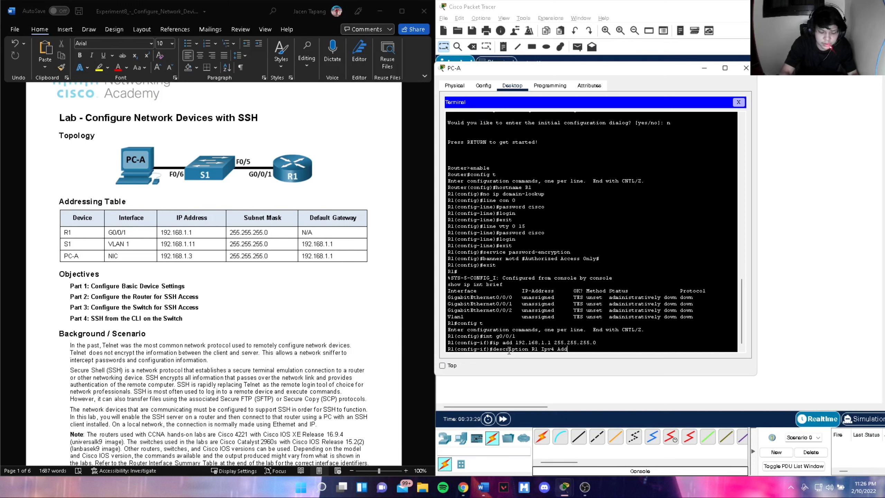
pyautogui.write('ress')
pyautogui.press('Return')
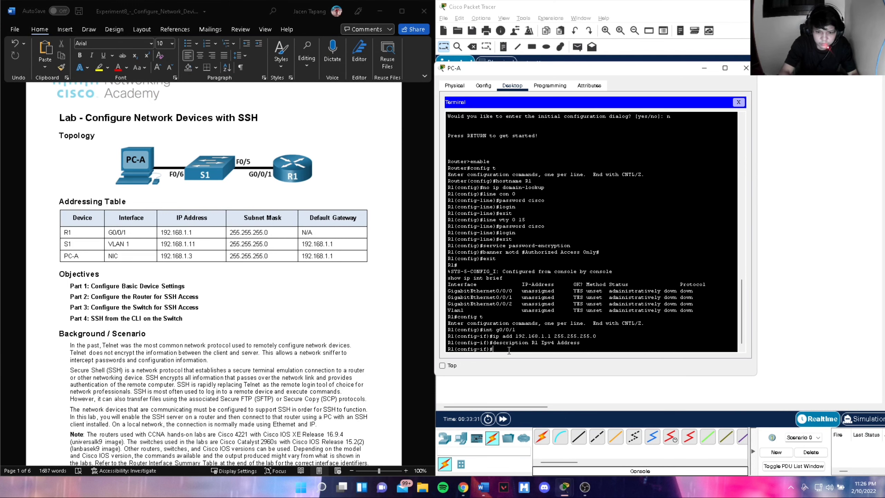
pyautogui.write('no shutdown')
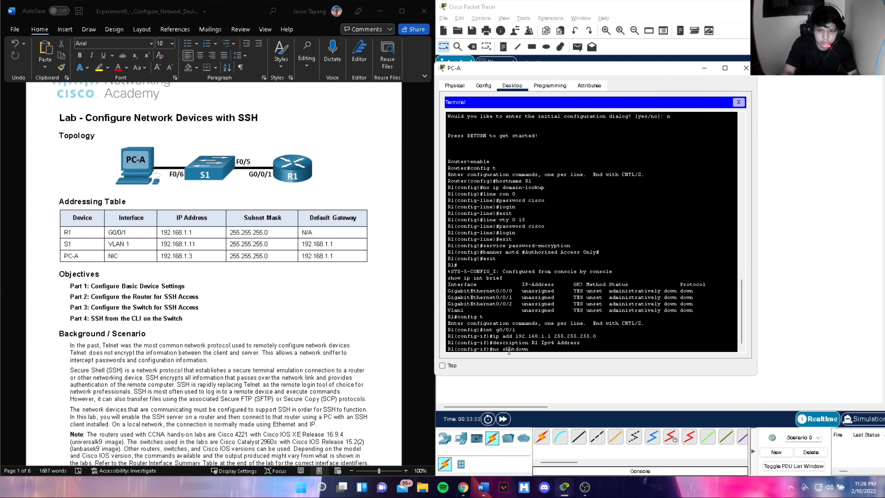
pyautogui.press('Return')
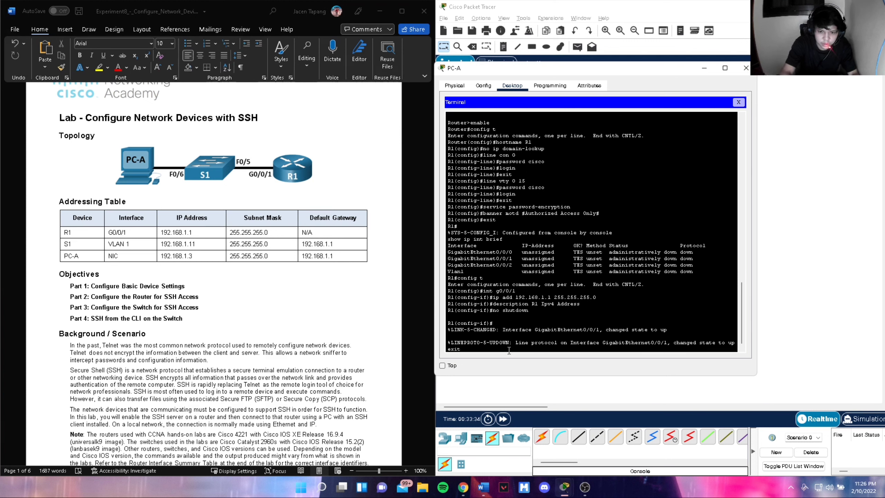
# - Exit to privileged mode and scroll through R1's show run output
pyautogui.write('exit')
pyautogui.press('Return')
pyautogui.write('exit')
pyautogui.press('Return')
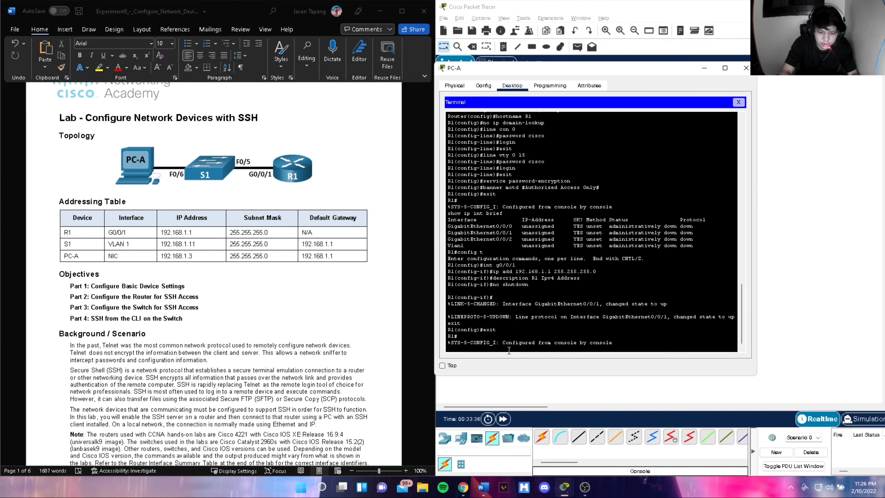
pyautogui.write('show run')
pyautogui.press('Return')
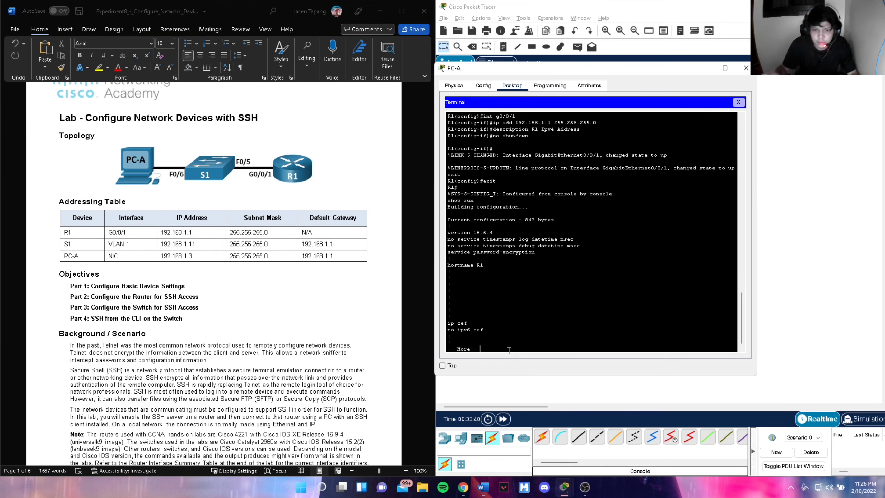
pyautogui.scroll(-12, 327, 334)
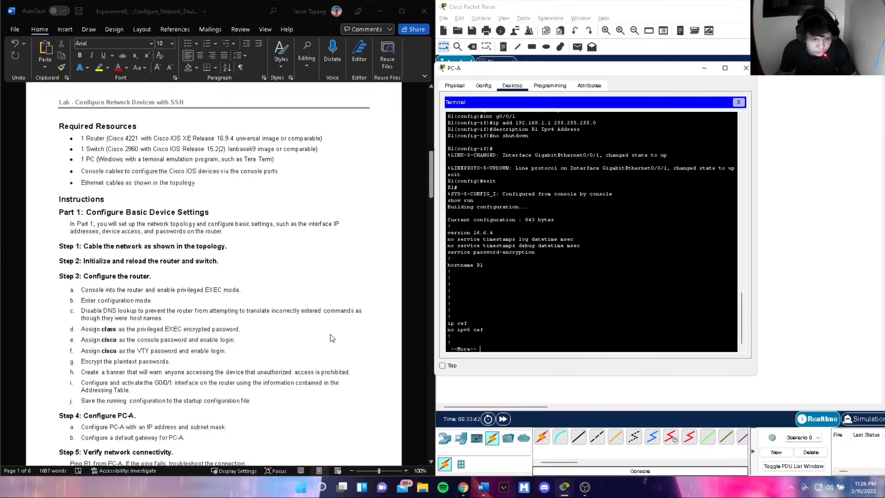
pyautogui.scroll(5, 557, 267)
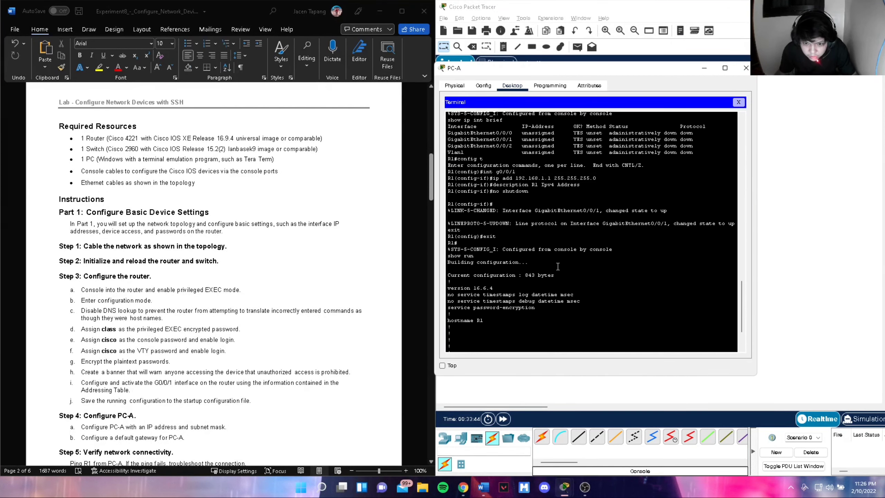
pyautogui.scroll(-5, 557, 267)
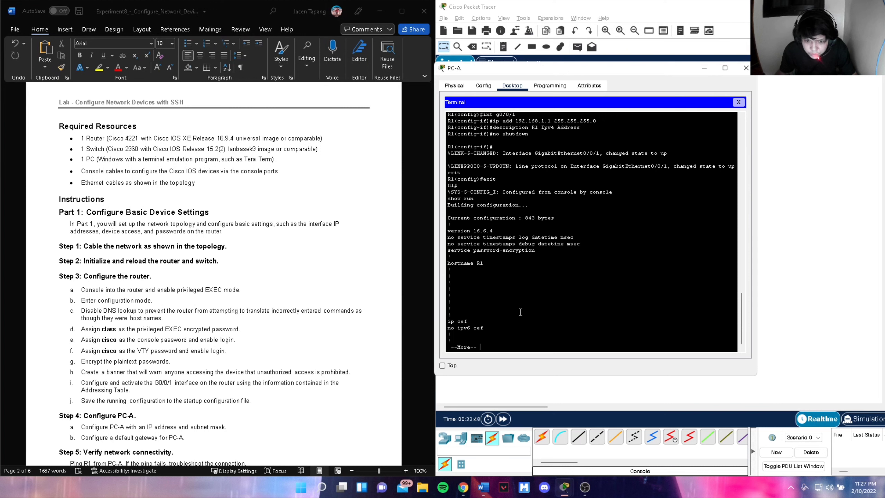
pyautogui.scroll(3, 527, 283)
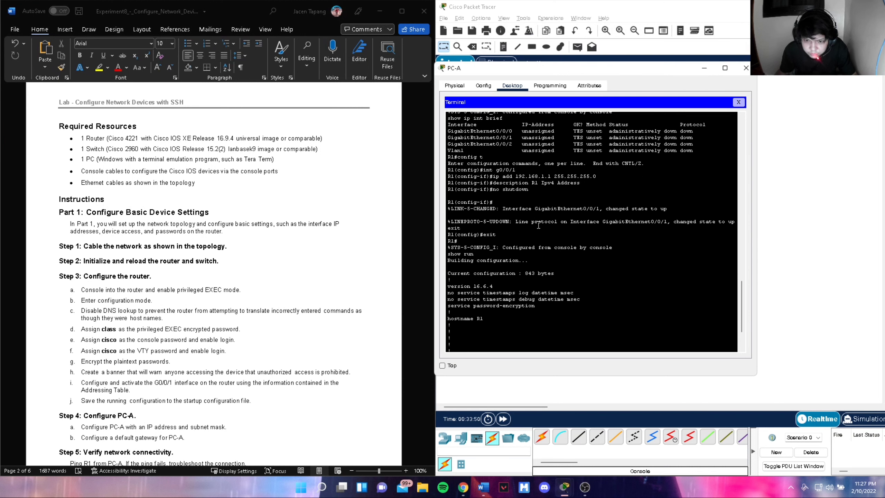
pyautogui.scroll(-3, 543, 275)
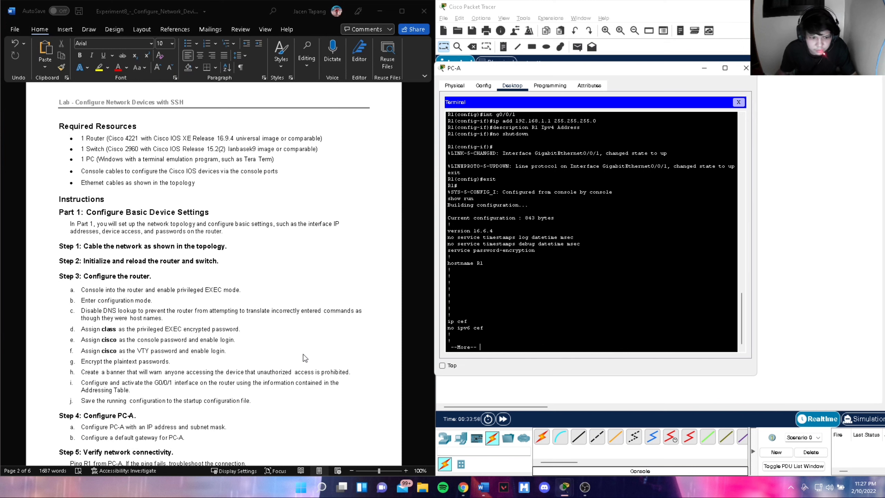
pyautogui.scroll(-1, 301, 356)
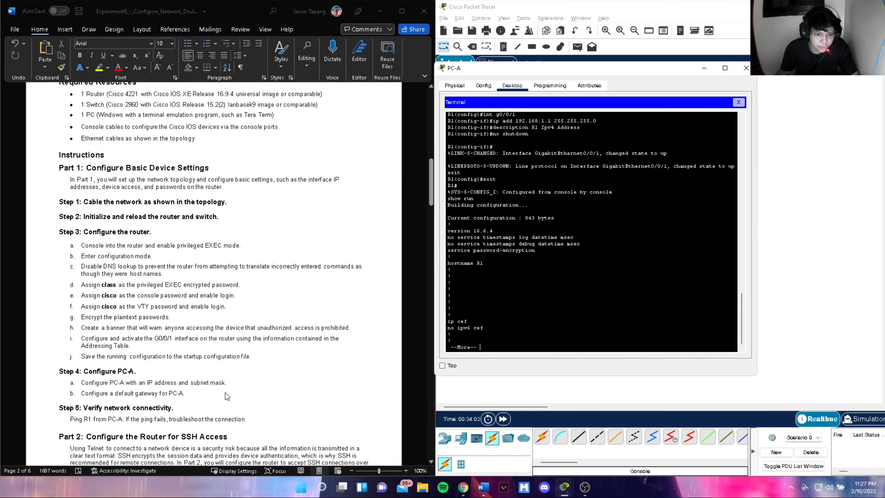
# - Reopen PC-A's Terminal to R1 with default settings and get a clean prompt
pyautogui.click(745, 67)
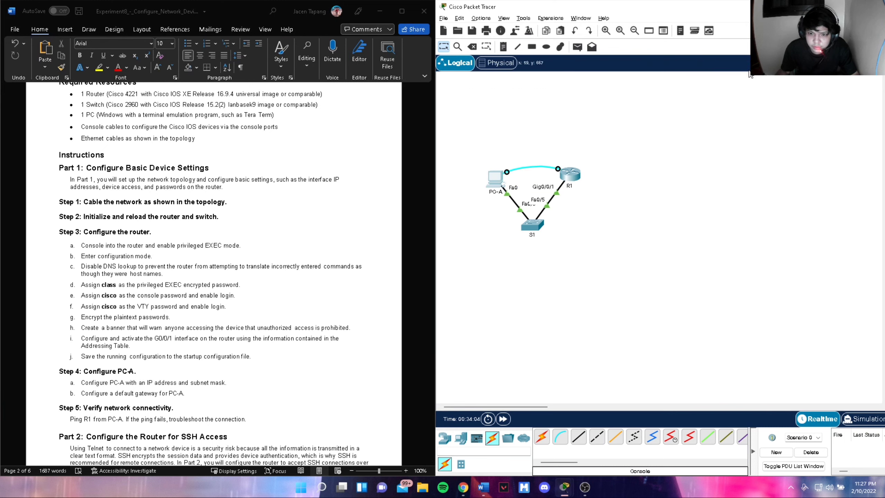
pyautogui.scroll(6, 239, 312)
pyautogui.scroll(6, 240, 313)
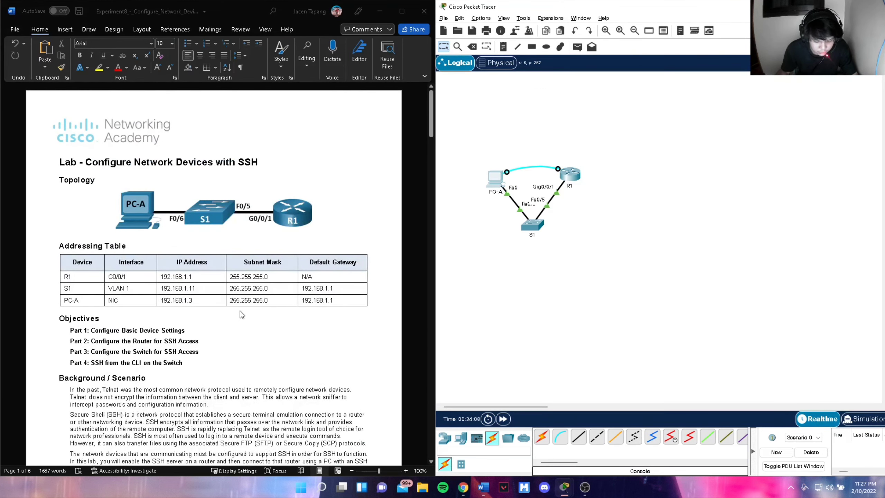
pyautogui.click(495, 179)
pyautogui.click(449, 139)
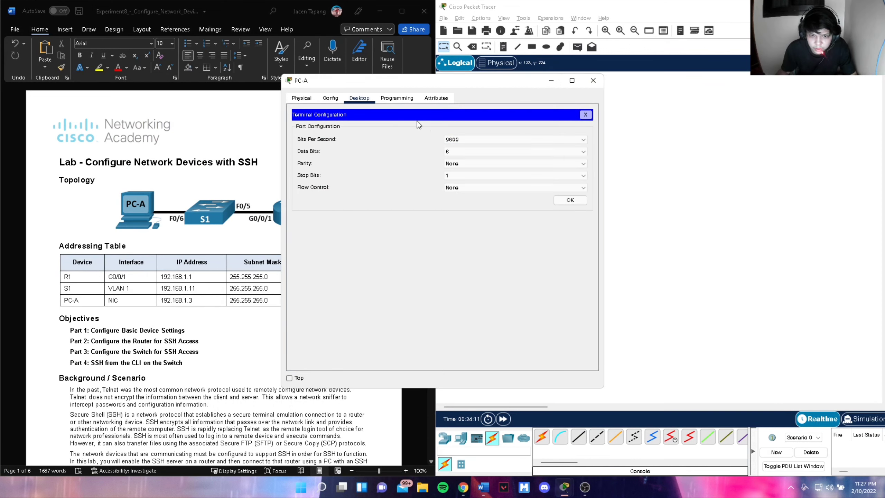
pyautogui.click(568, 200)
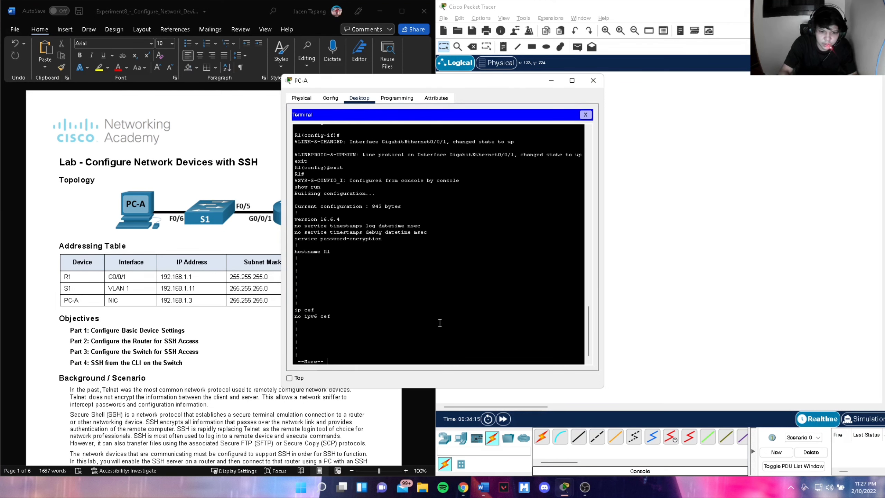
pyautogui.write('x')
pyautogui.press('BackSpace')
pyautogui.press('BackSpace')
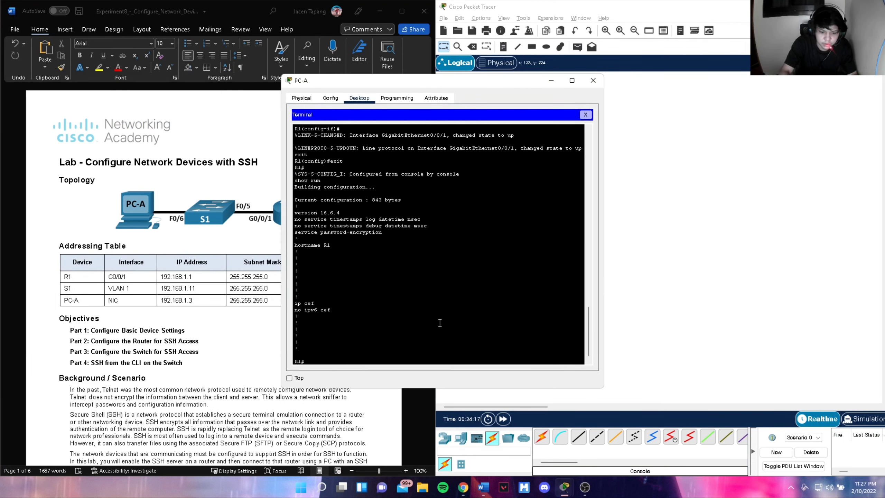
pyautogui.press('Return')
# - Save R1's config with copy run start to startup-config, then close PC-A's window
pyautogui.write('copy')
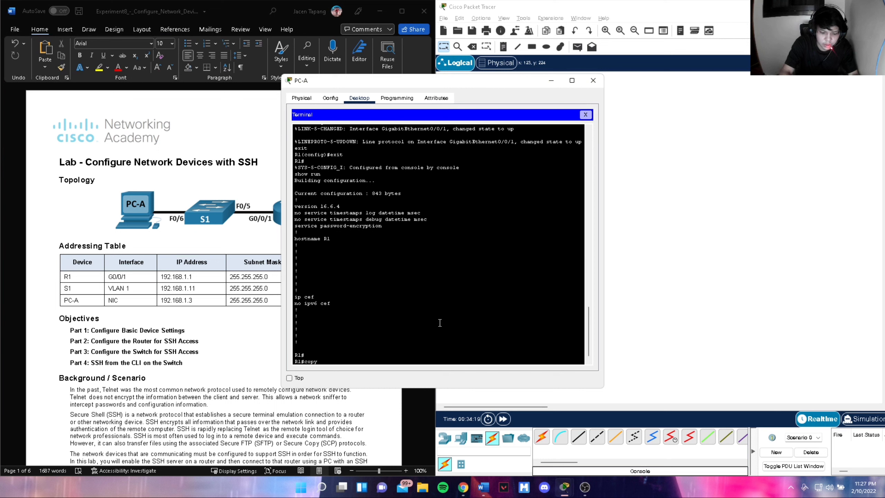
pyautogui.write(' run start')
pyautogui.press('Return')
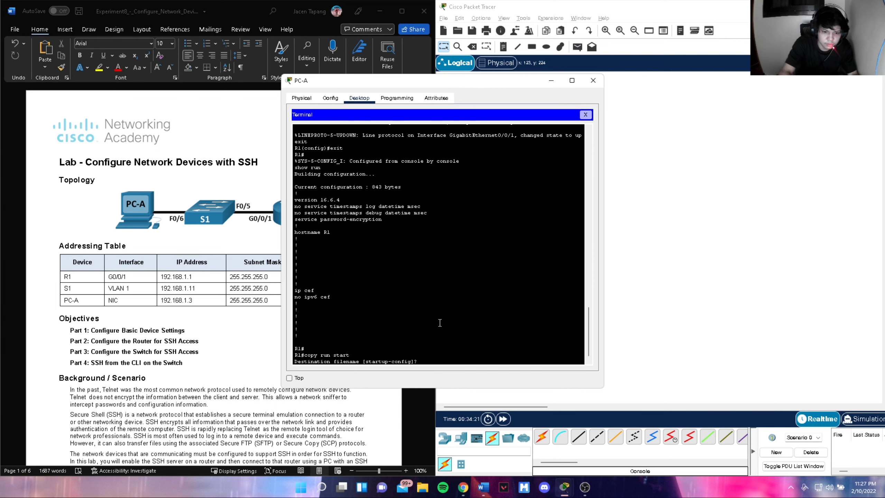
pyautogui.press('Return')
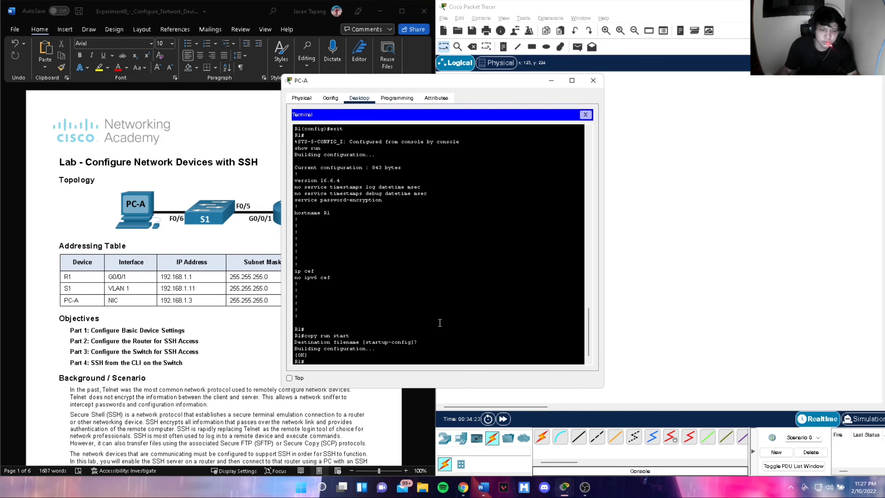
pyautogui.click(594, 81)
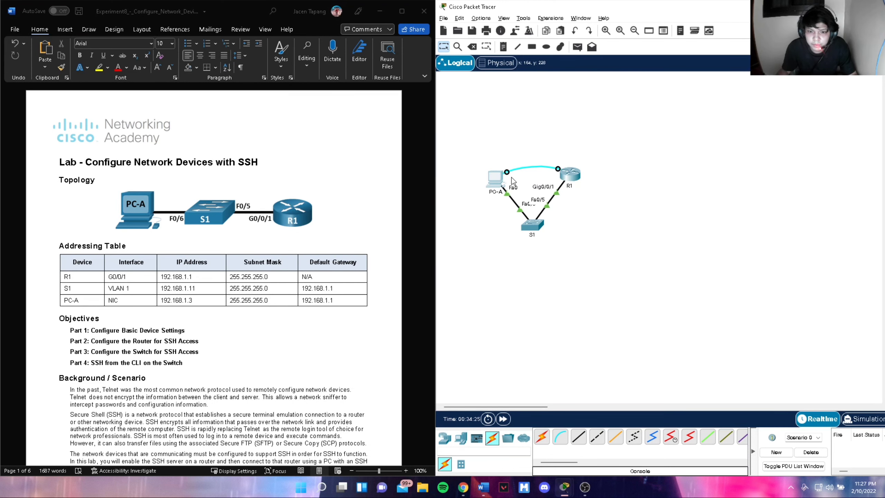
# - Set PC-A's IPv4 to 192.168.1.3/255.255.255.0, gateway 192.168.1.1, then close its window
pyautogui.click(498, 183)
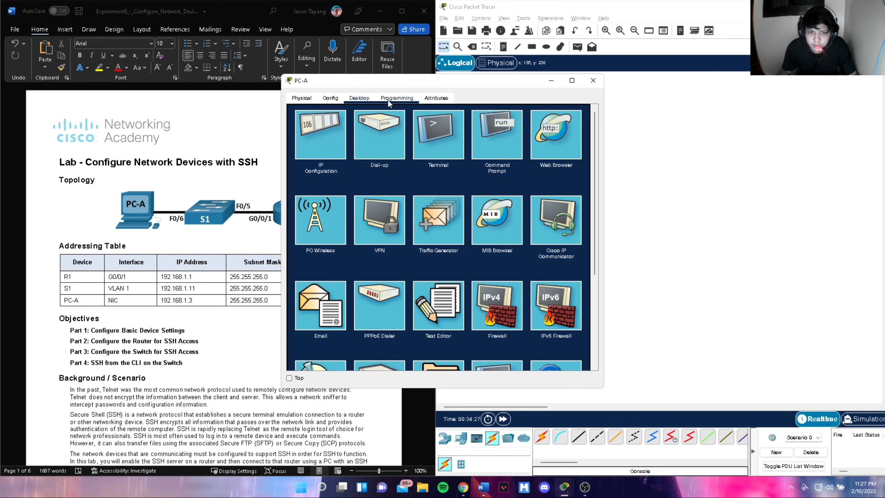
pyautogui.click(320, 135)
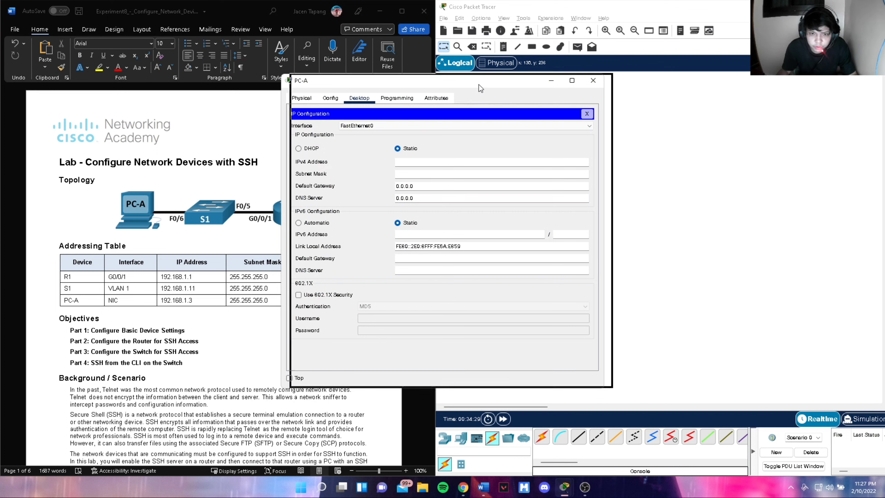
pyautogui.moveTo(463, 85); pyautogui.dragTo(622, 84)
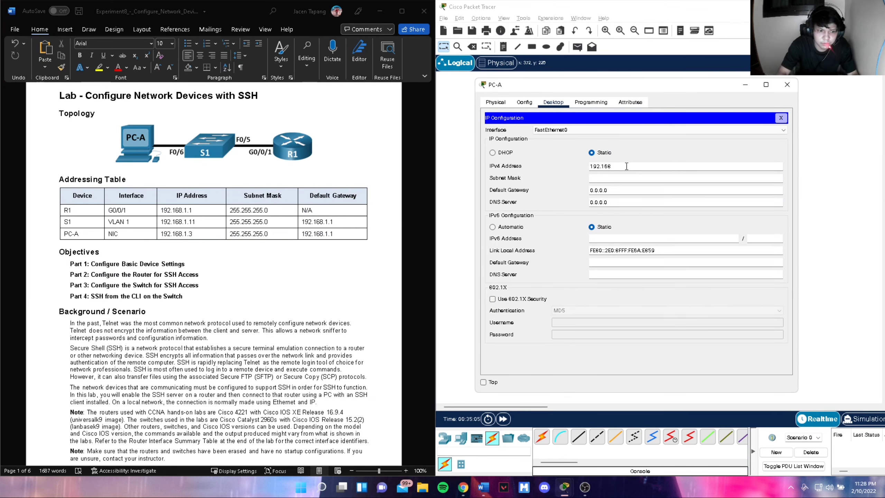
pyautogui.write('1.3')
pyautogui.press('Tab')
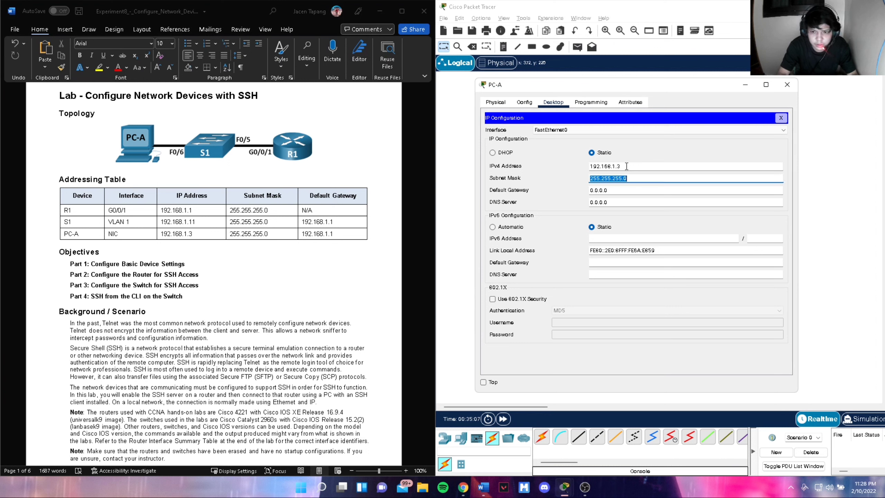
pyautogui.press('Tab')
pyautogui.write('192.168')
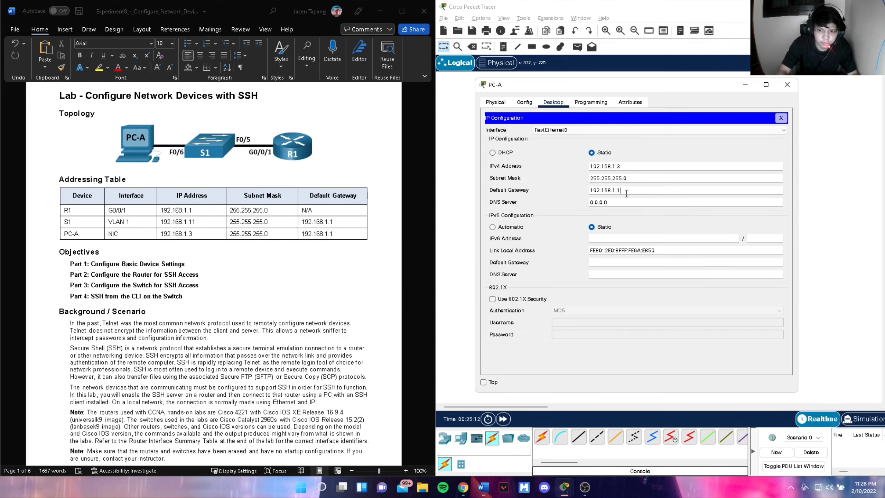
pyautogui.write('.1.1')
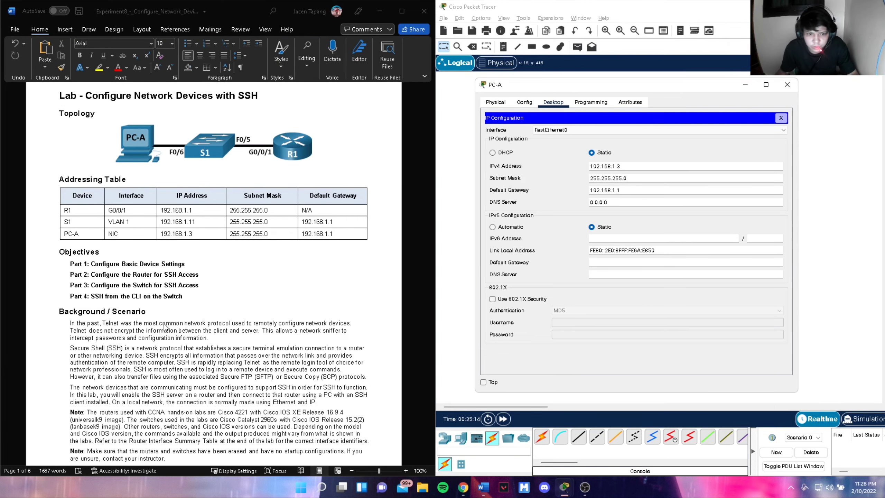
pyautogui.scroll(-10, 169, 330)
pyautogui.scroll(-1, 163, 379)
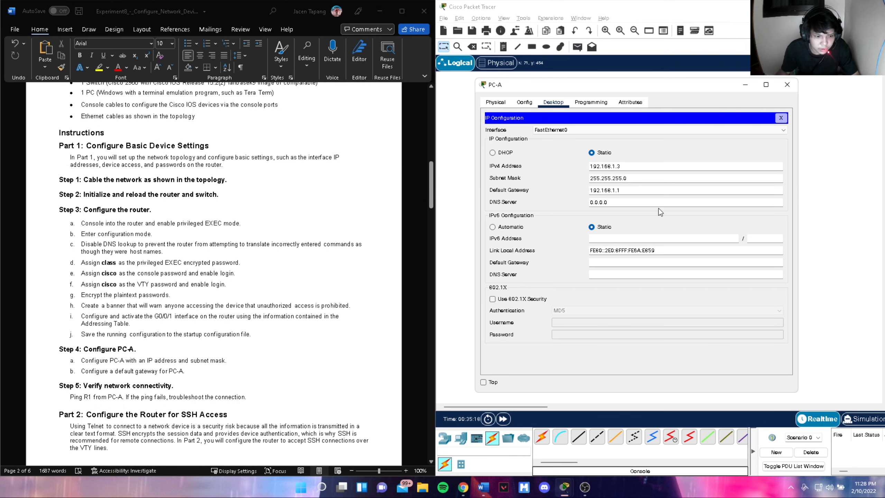
pyautogui.click(785, 87)
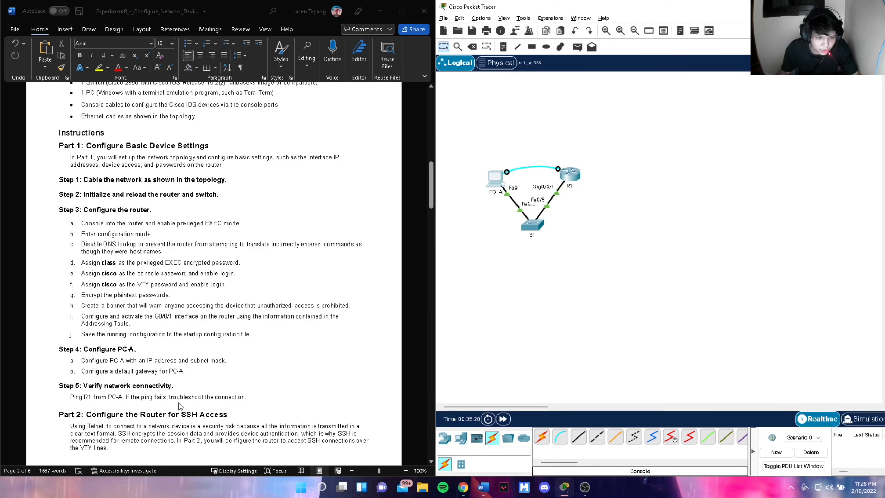
# - Connect PC-A's Terminal to the router console with default serial settings
pyautogui.click(499, 180)
pyautogui.moveTo(472, 80); pyautogui.dragTo(613, 81)
pyautogui.click(564, 138)
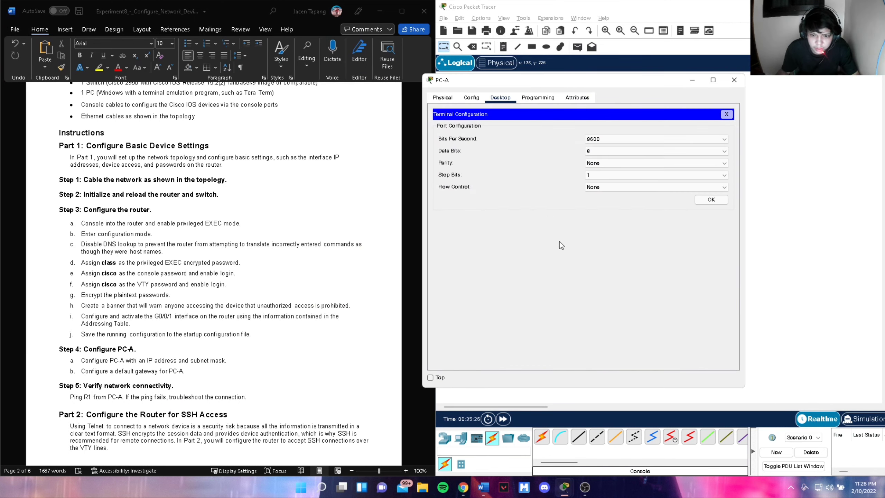
pyautogui.click(711, 202)
# - Ping 192.168.1.1 from the R1# prompt, confirm 5/5 success, and close PC-A's console
pyautogui.press('Return')
pyautogui.write('ping')
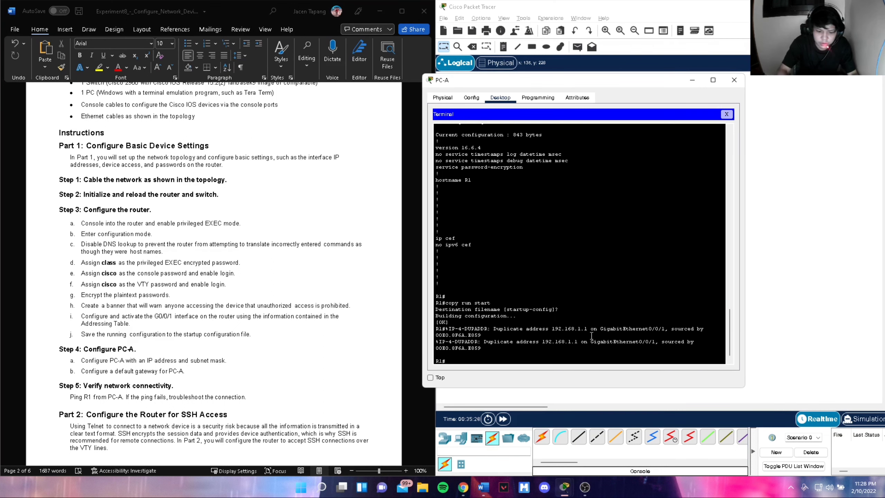
pyautogui.write(' 192.168')
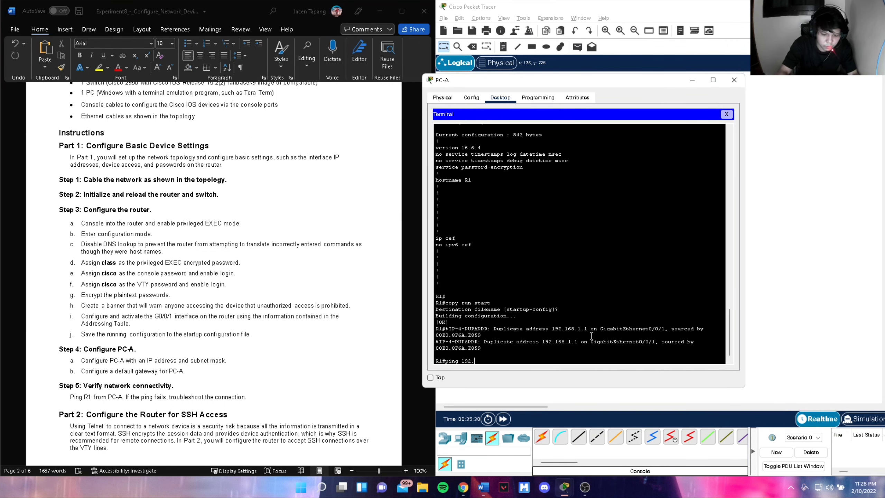
pyautogui.write('168.1.')
pyautogui.press('Return')
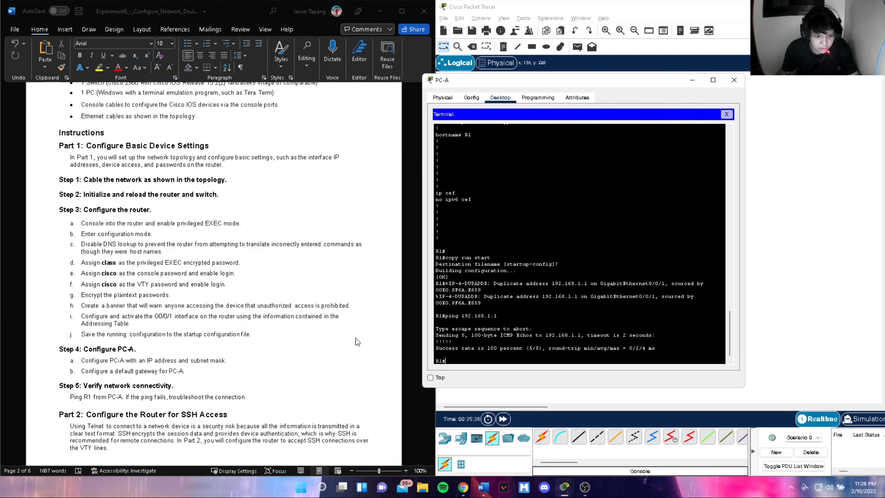
pyautogui.scroll(-1, 204, 368)
pyautogui.scroll(-1, 132, 361)
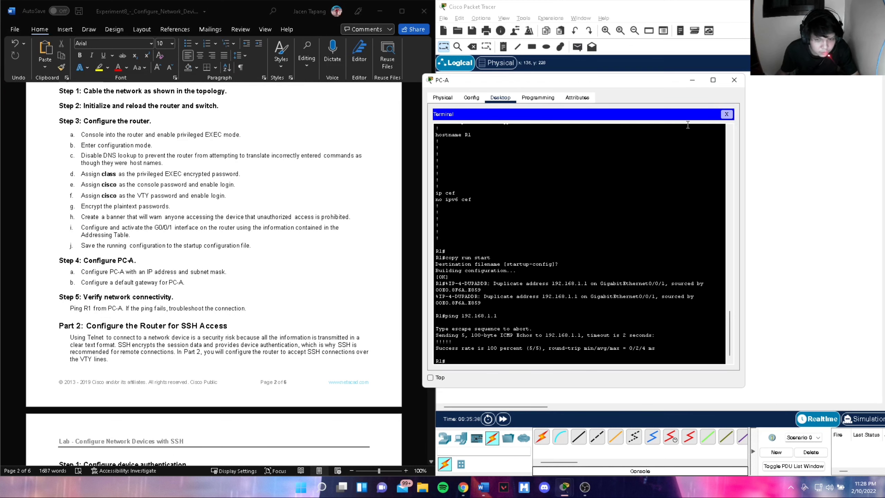
pyautogui.click(734, 80)
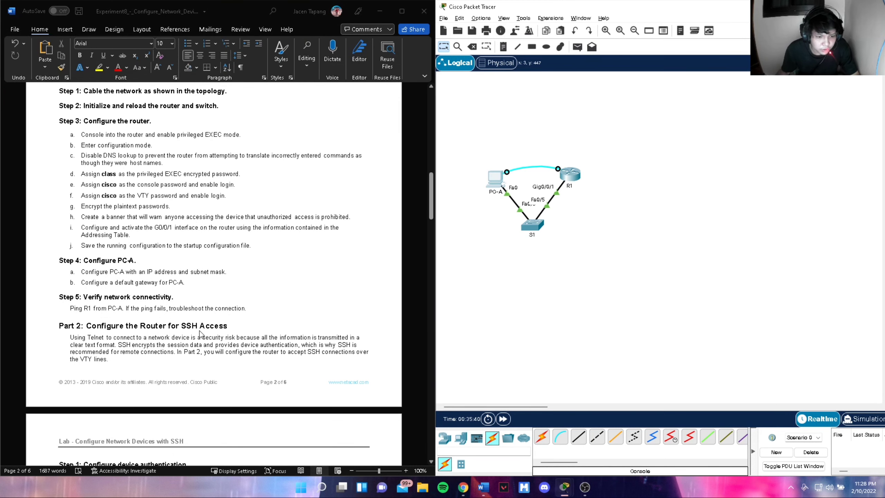
pyautogui.scroll(-1, 200, 331)
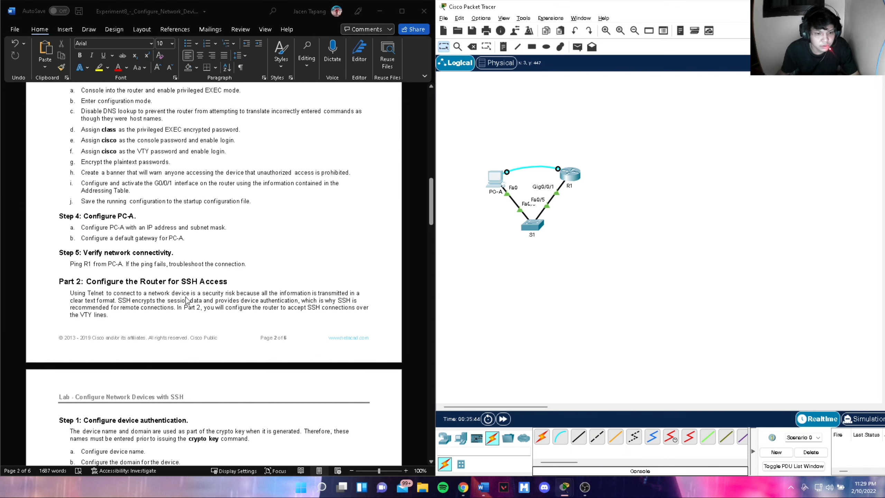
pyautogui.scroll(-1, 213, 335)
pyautogui.scroll(-2, 214, 335)
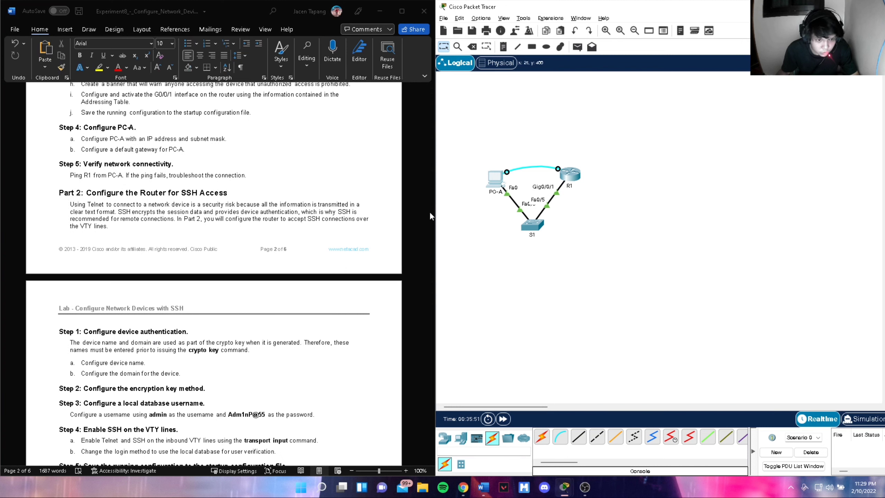
# - From PC-A's Terminal, enter R1's global config and set domain name ccna-lab.com
pyautogui.click(494, 179)
pyautogui.click(443, 121)
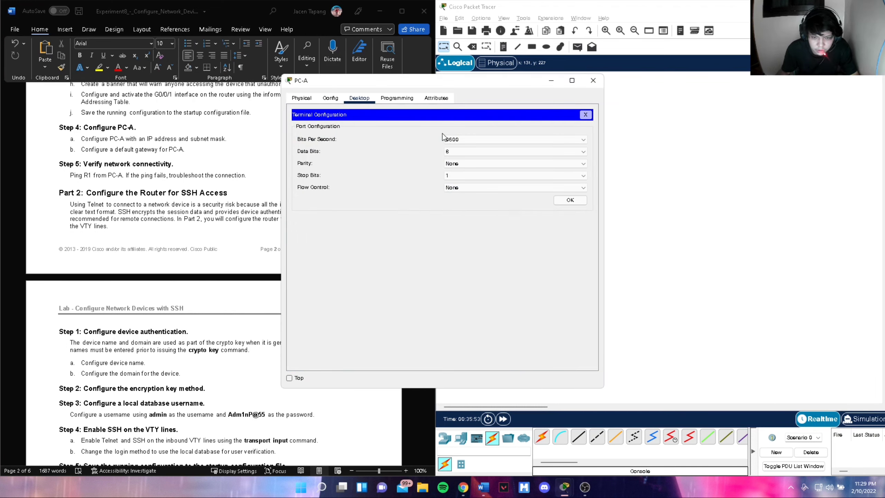
pyautogui.click(567, 200)
pyautogui.moveTo(383, 81); pyautogui.dragTo(541, 78)
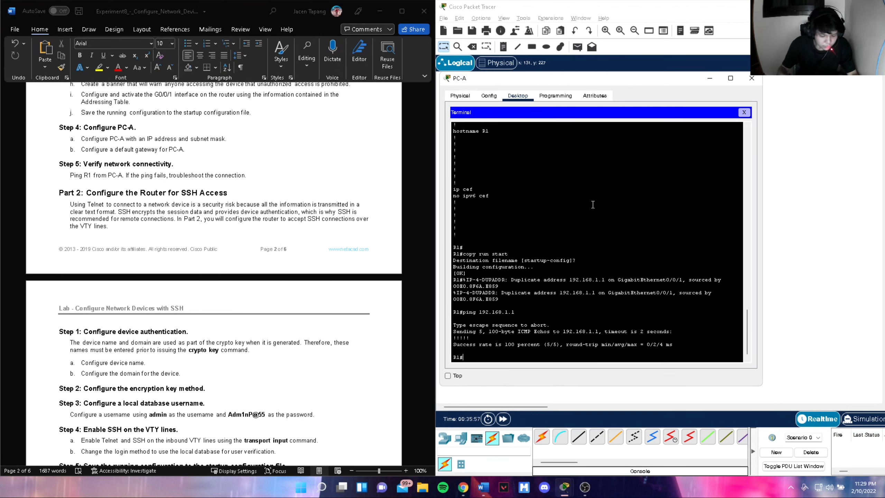
pyautogui.write('config')
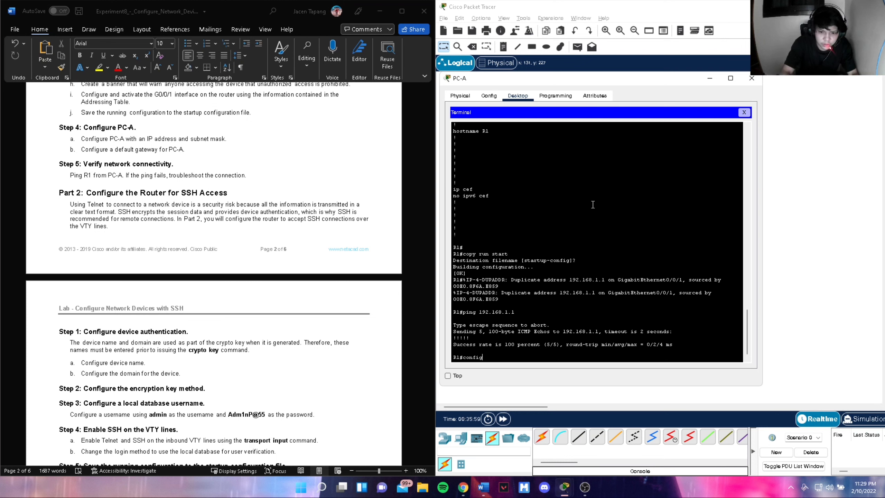
pyautogui.write(' t')
pyautogui.press('Return')
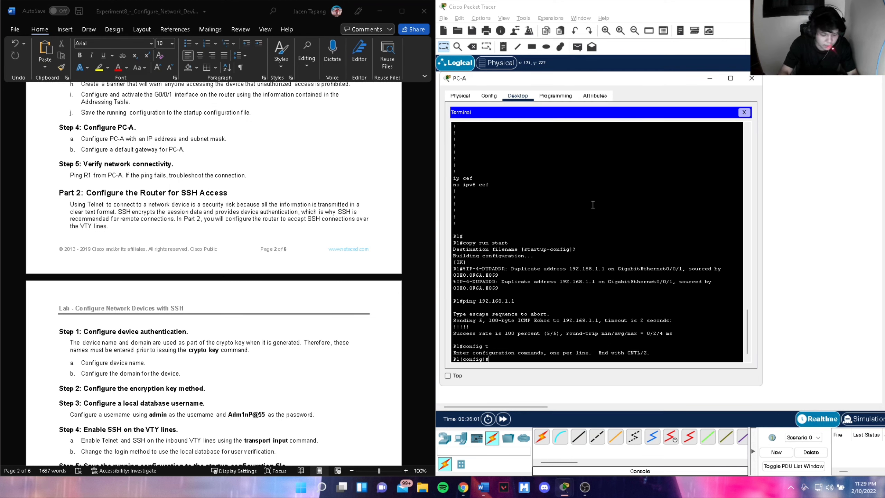
pyautogui.write('ip')
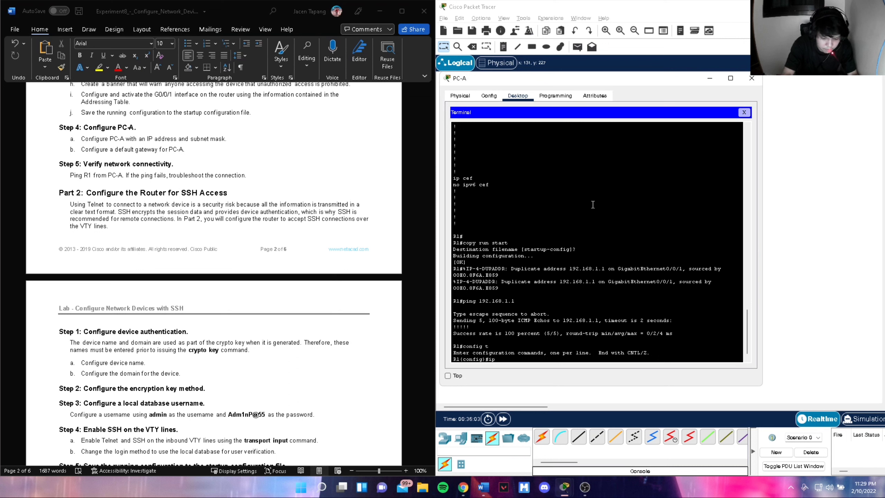
pyautogui.write(' domain-na')
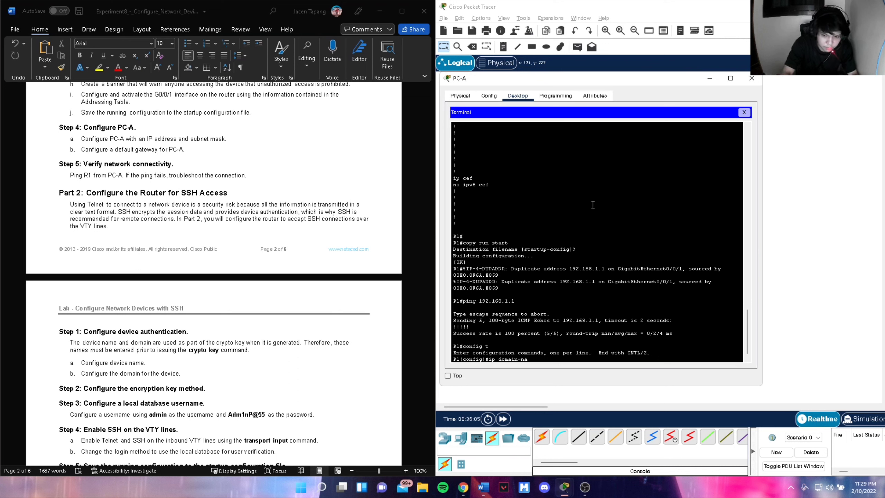
pyautogui.write('me ccna-lab.com')
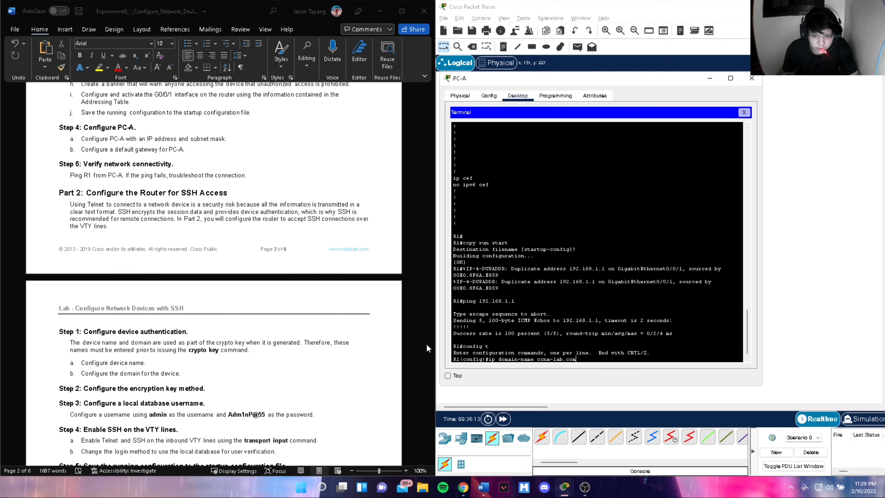
pyautogui.press('Return')
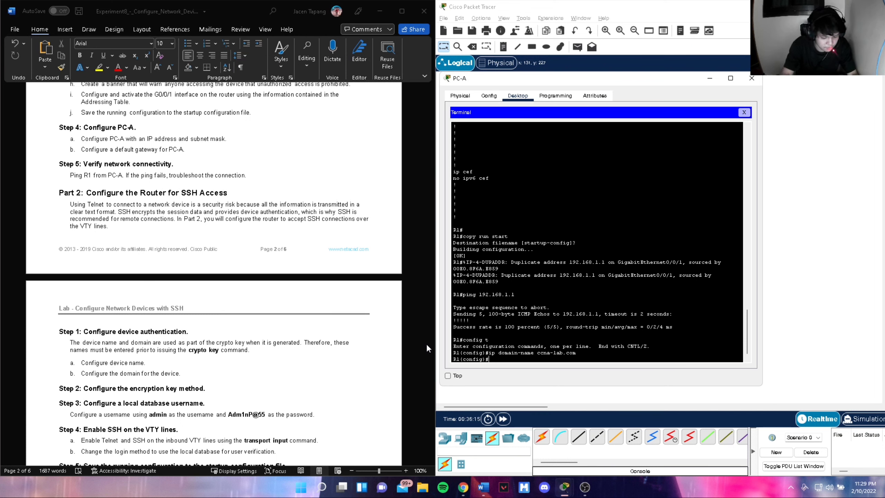
# - Generate R1's RSA key pair with a 1024-bit modulus
pyautogui.write('crypto')
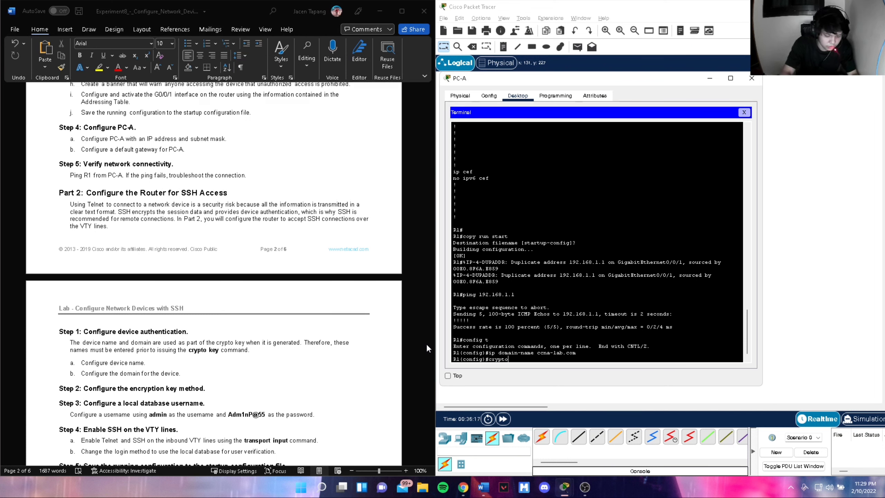
pyautogui.write(' key generate ss')
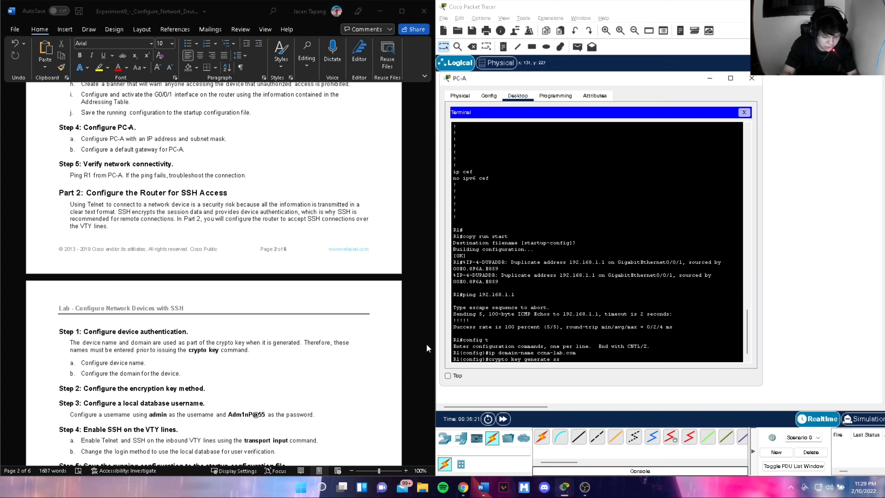
pyautogui.press('BackSpace')
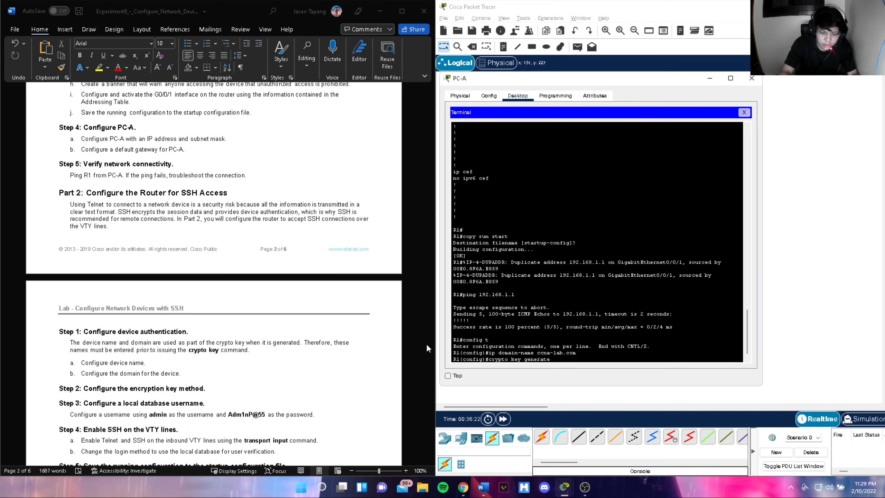
pyautogui.write('rsa')
pyautogui.press('Return')
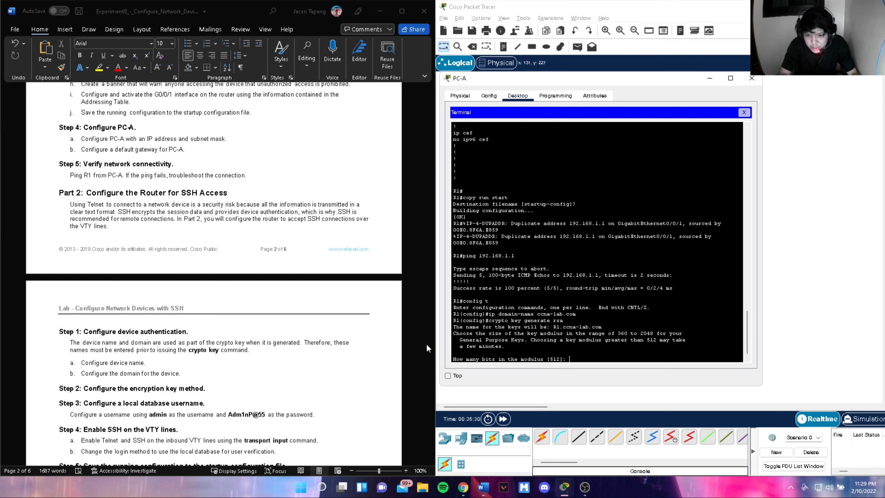
pyautogui.write('1024')
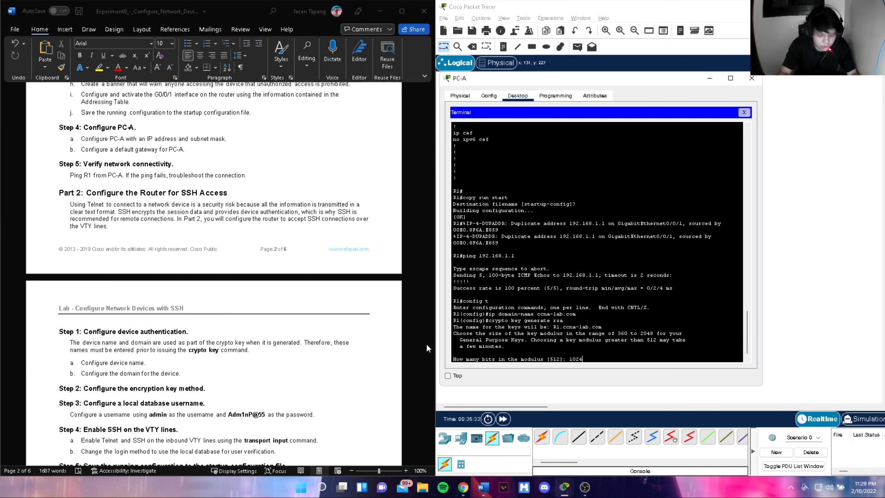
pyautogui.press('Return')
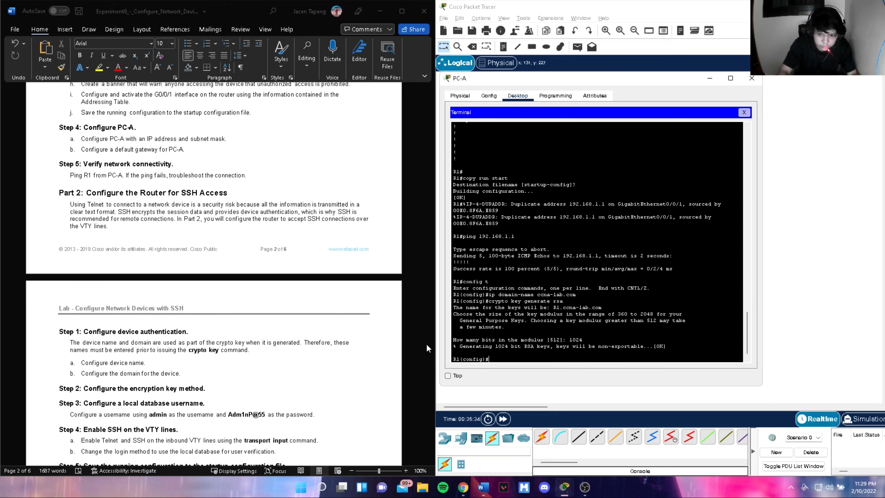
# - Create the local user admin on R1 with a secret password
pyautogui.write('user')
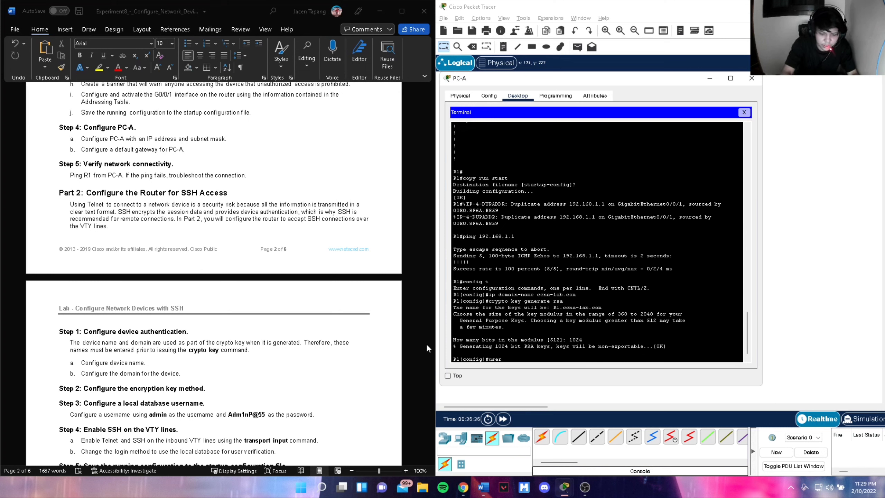
pyautogui.write('name admin')
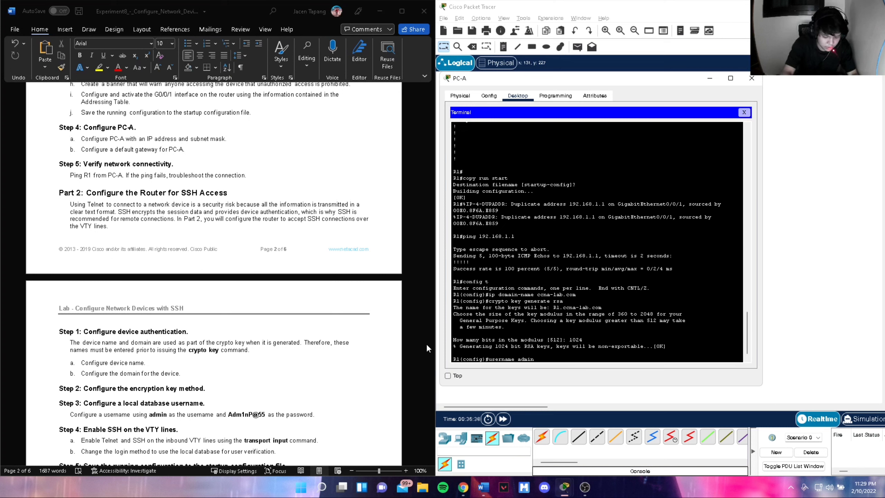
pyautogui.write(' sccret')
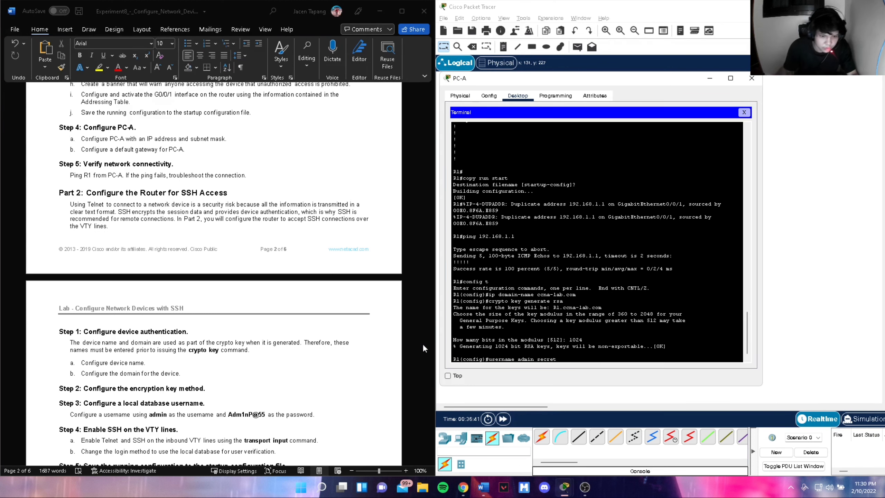
pyautogui.scroll(-3, 423, 347)
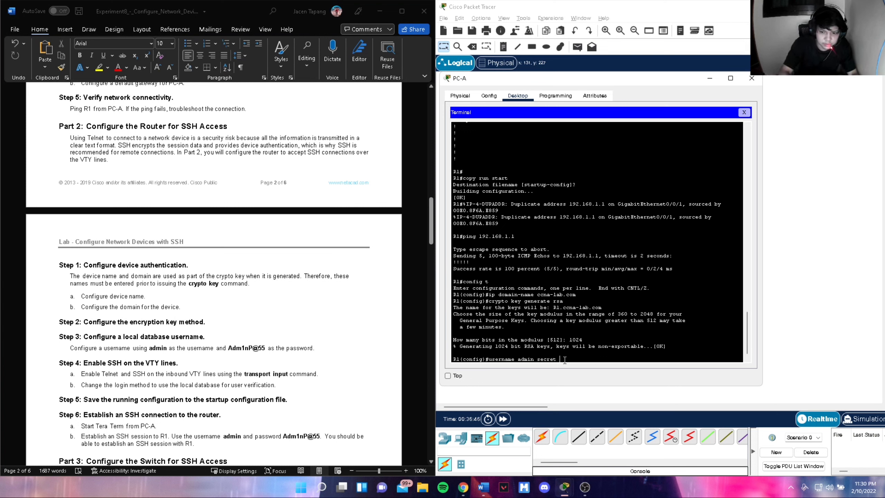
pyautogui.write('Adm')
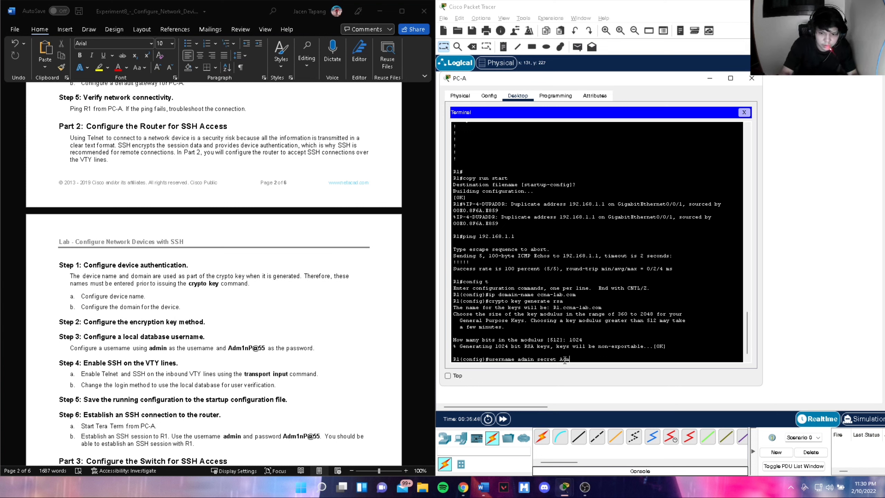
pyautogui.write('1n')
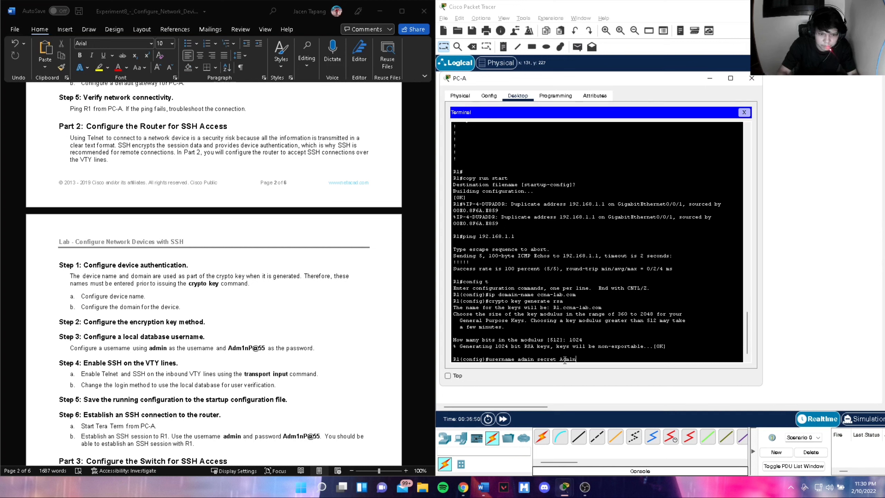
pyautogui.write('P@5')
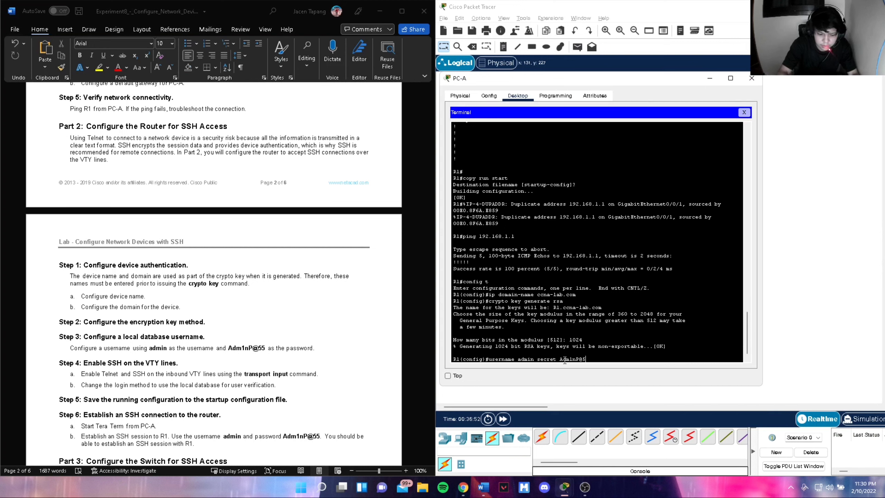
pyautogui.write('5')
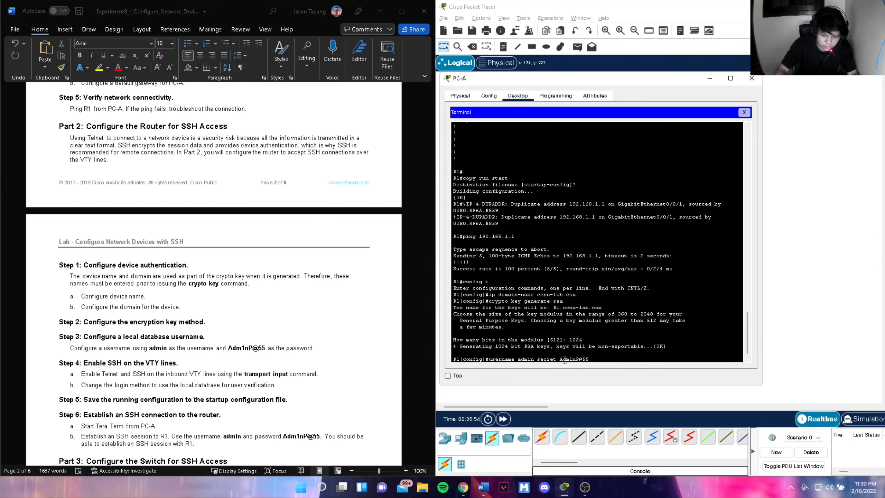
pyautogui.press('Return')
pyautogui.write('line vty 0 15')
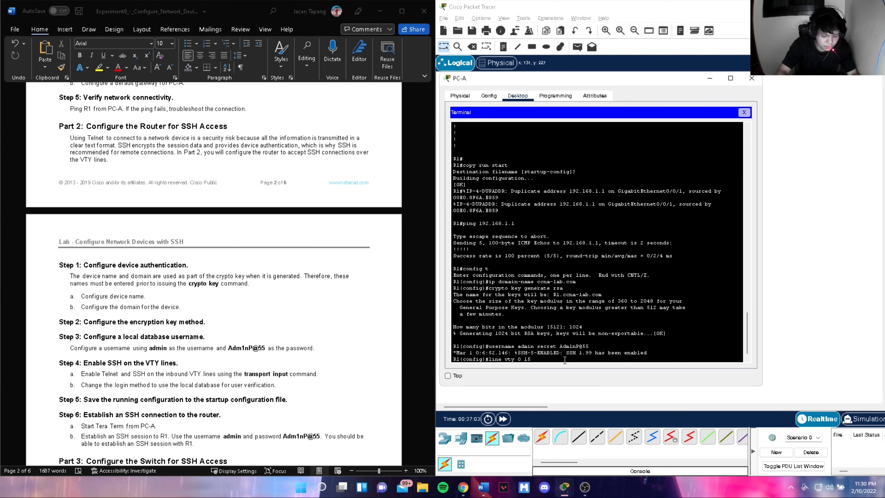
# - Restrict R1's VTY lines 0–15 to SSH only with local login
pyautogui.press('Return')
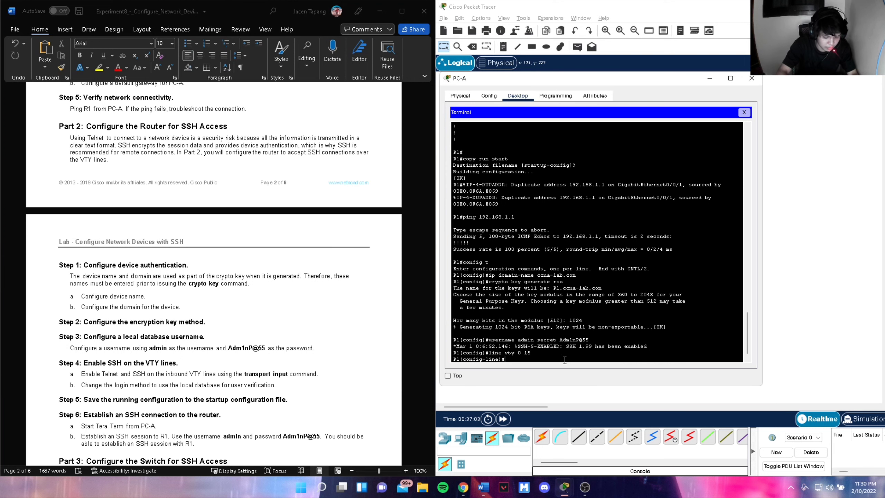
pyautogui.write('trasnpot')
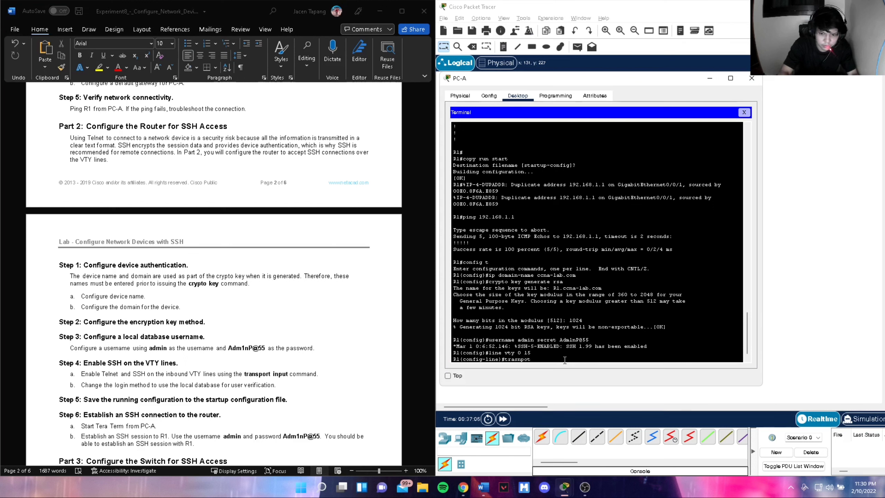
pyautogui.press('BackSpace')
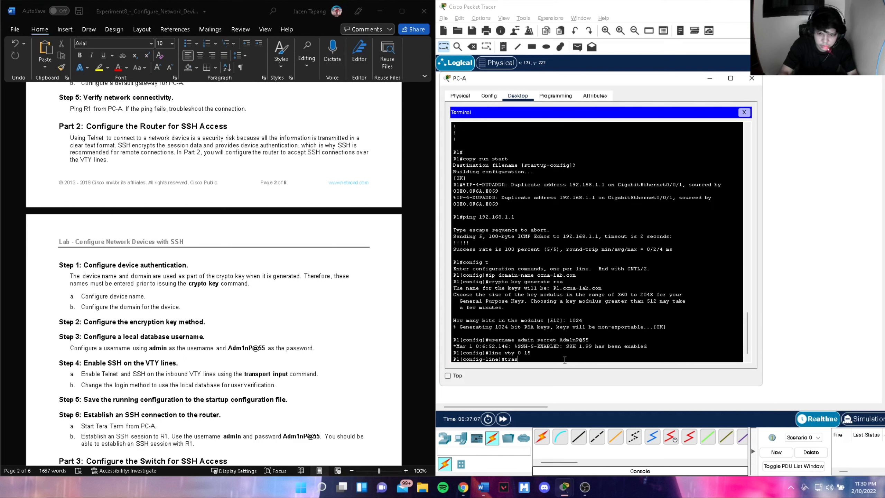
pyautogui.write('sport input ssh')
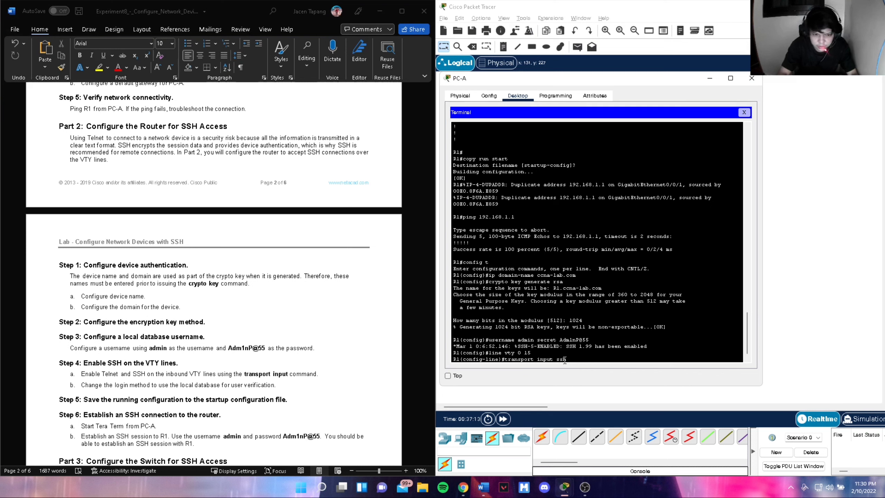
pyautogui.press('Return')
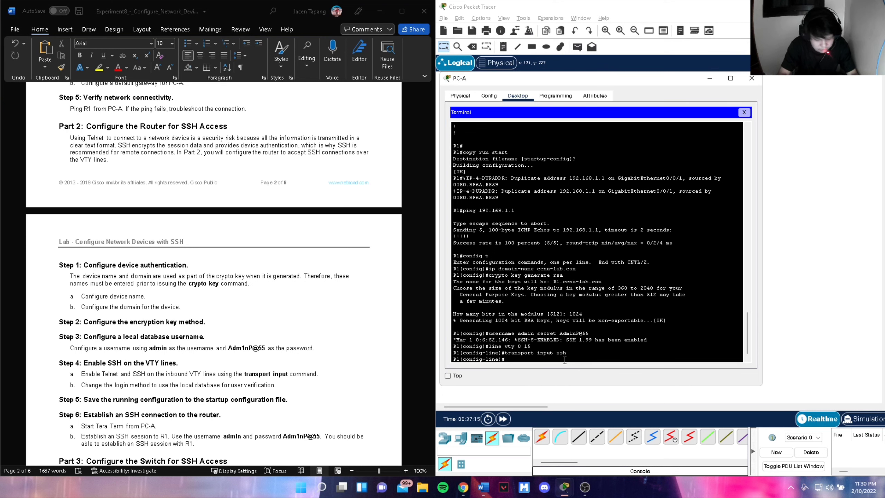
pyautogui.write('login local')
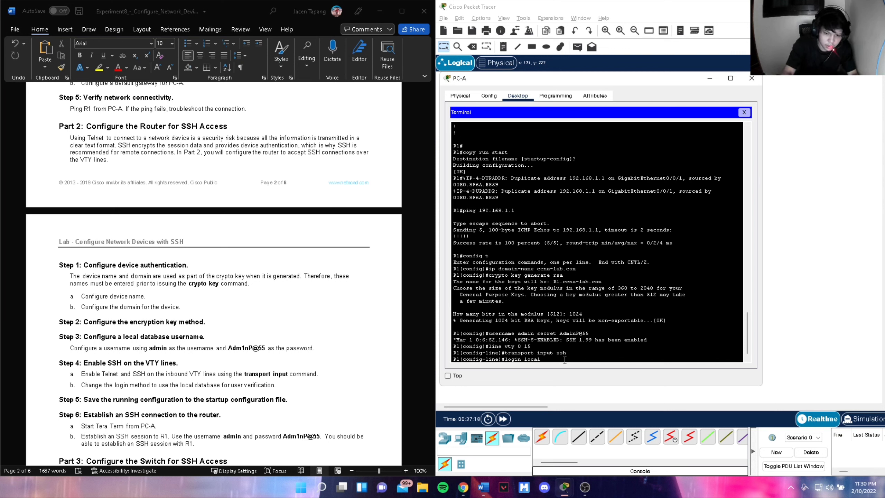
pyautogui.press('Return')
pyautogui.write('ex')
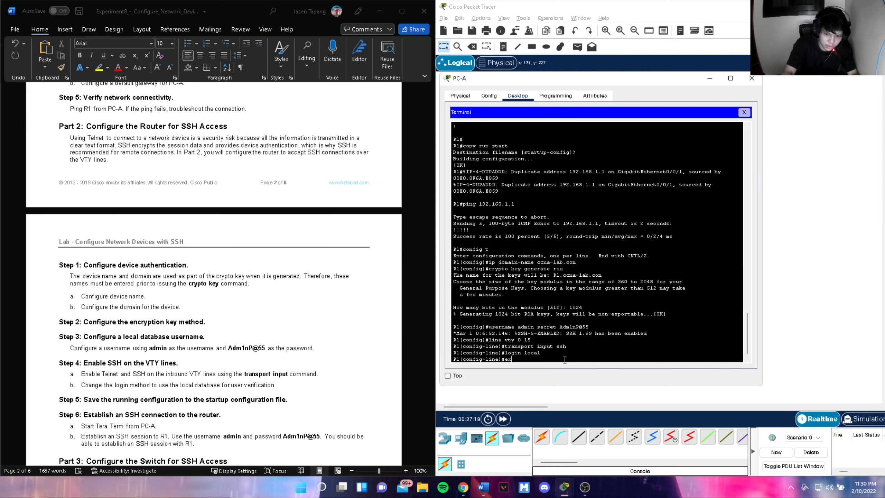
pyautogui.write('it')
pyautogui.press('Return')
pyautogui.write('exit')
# - Save R1's running configuration to startup-config with copy run start
pyautogui.press('Return')
pyautogui.write('cop')
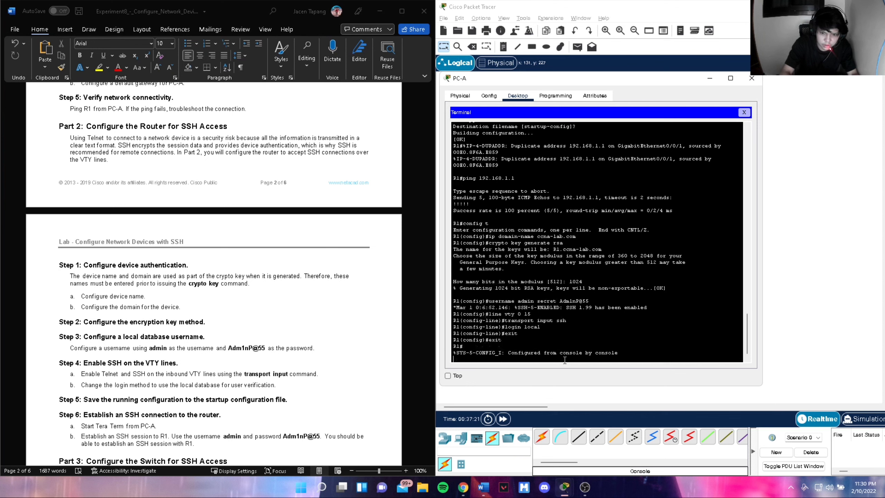
pyautogui.write('y run star')
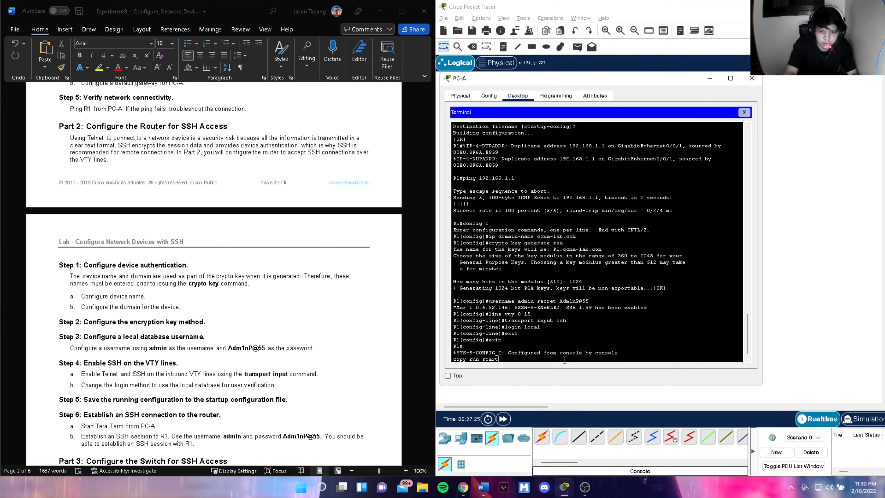
pyautogui.write('t')
pyautogui.press('Return')
pyautogui.press('Return')
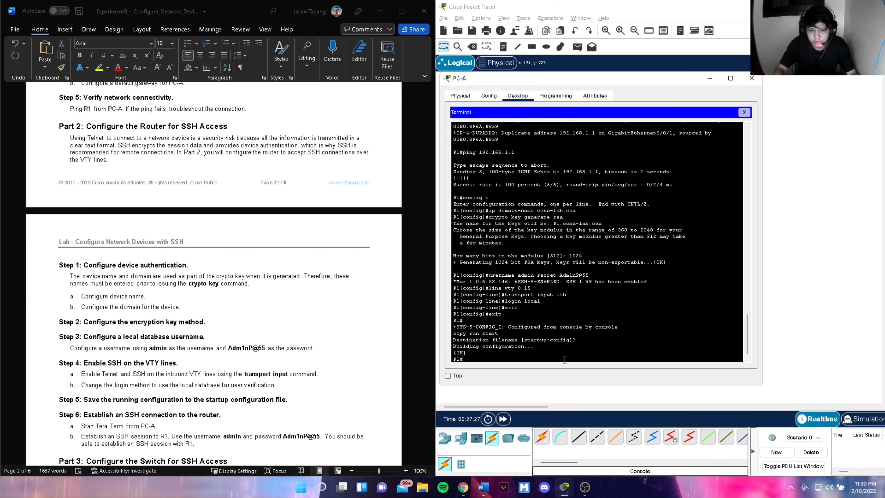
pyautogui.scroll(-2, 124, 390)
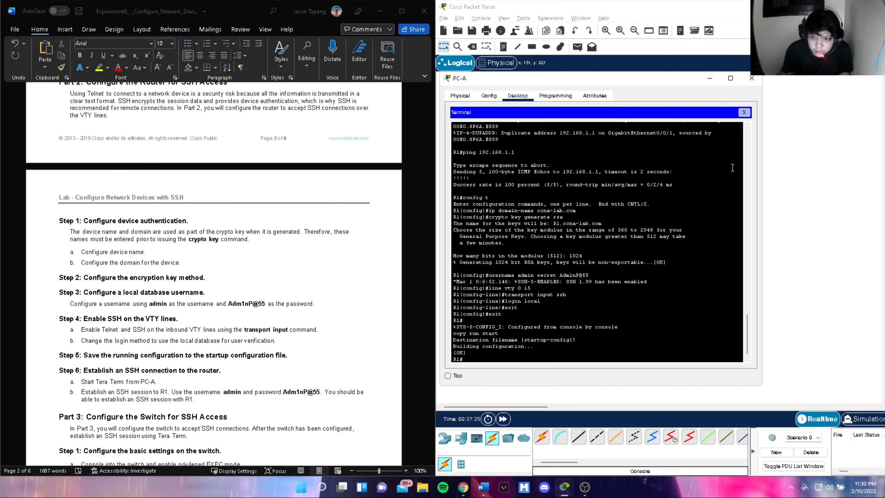
# - Close PC-A's Terminal and launch its Telnet / SSH Client
pyautogui.click(460, 96)
pyautogui.click(518, 96)
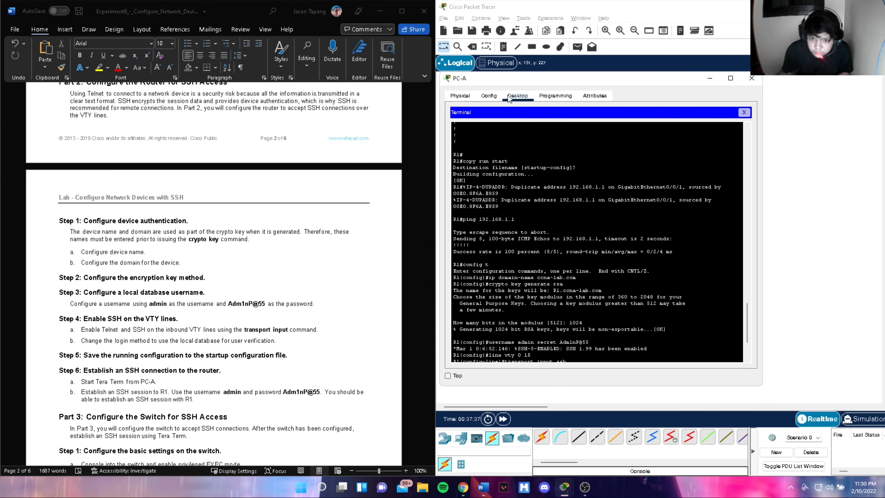
pyautogui.click(752, 78)
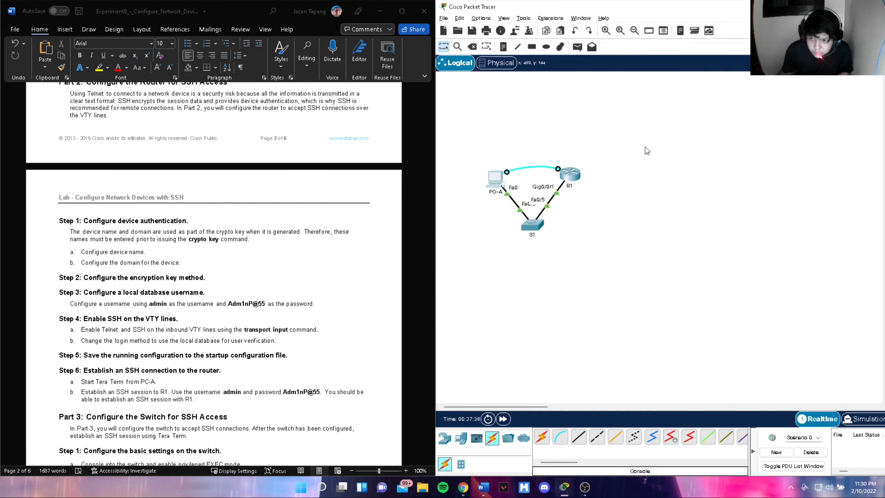
pyautogui.click(491, 183)
pyautogui.scroll(-3, 503, 251)
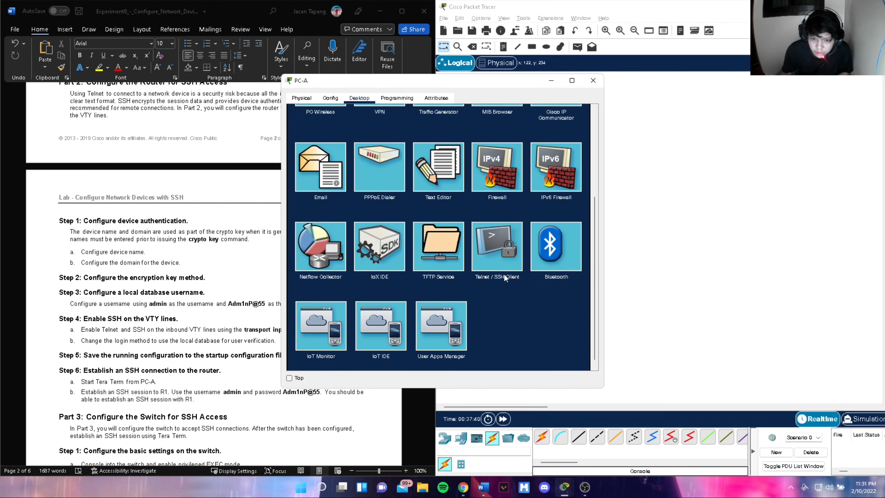
pyautogui.click(499, 253)
pyautogui.moveTo(478, 81); pyautogui.dragTo(656, 87)
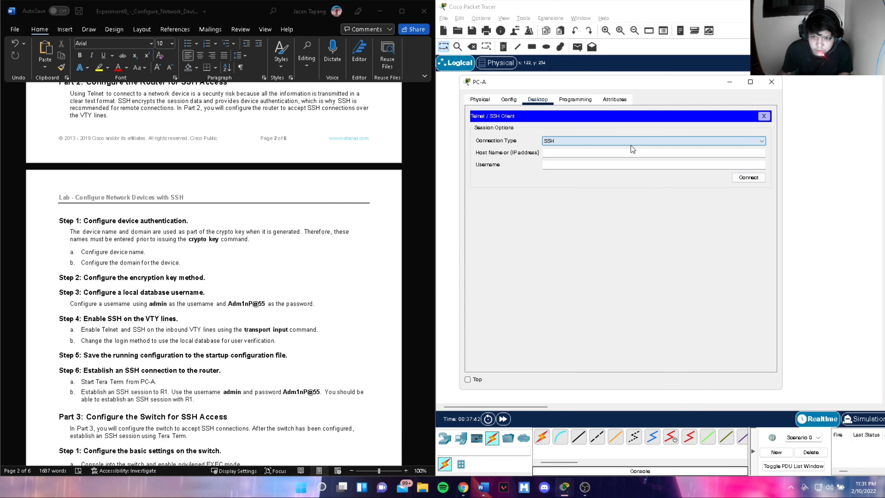
# - SSH to 192.168.1.1 as admin, log in to the R1> prompt, then close PC-A
pyautogui.click(624, 154)
pyautogui.write('192.168.1.1')
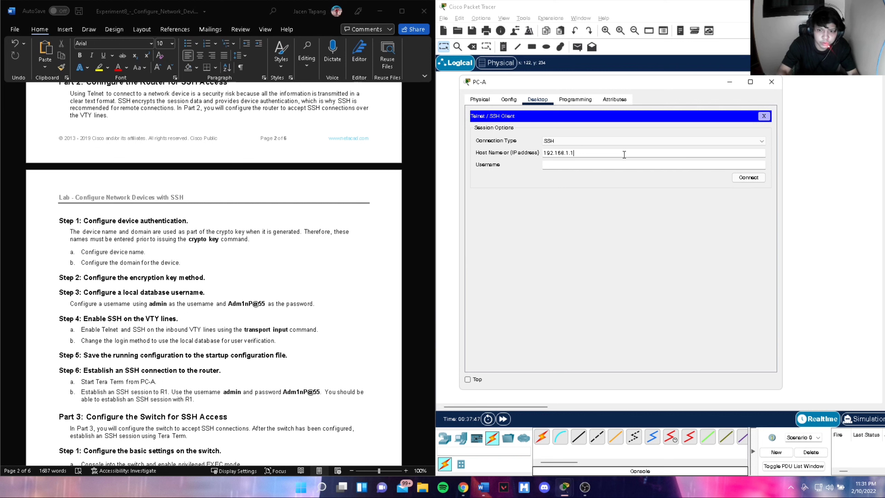
pyautogui.press('Tab')
pyautogui.write('admin')
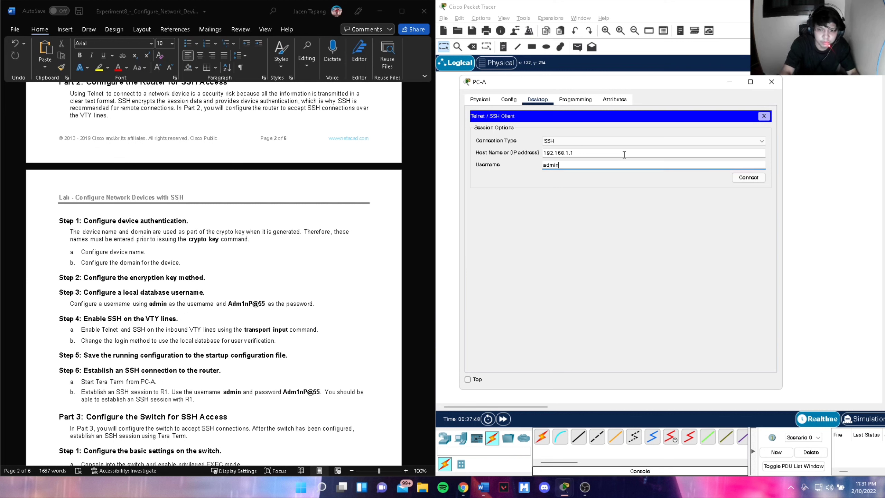
pyautogui.click(739, 178)
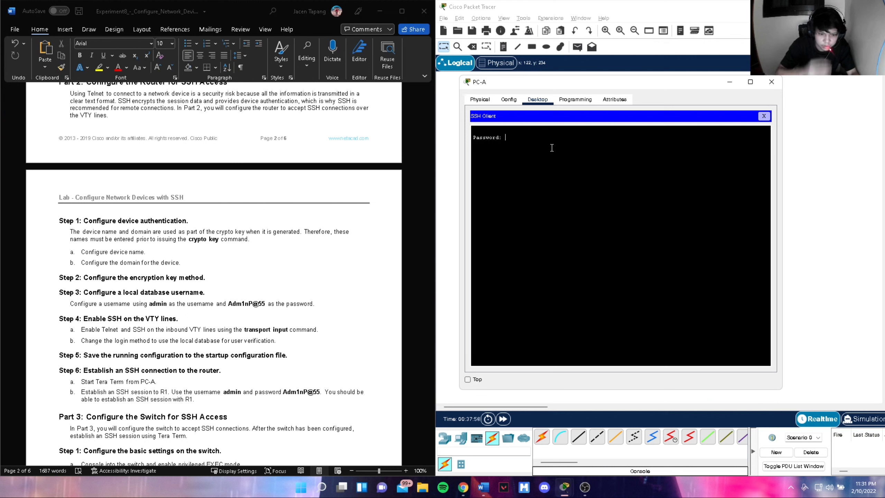
pyautogui.press('Return')
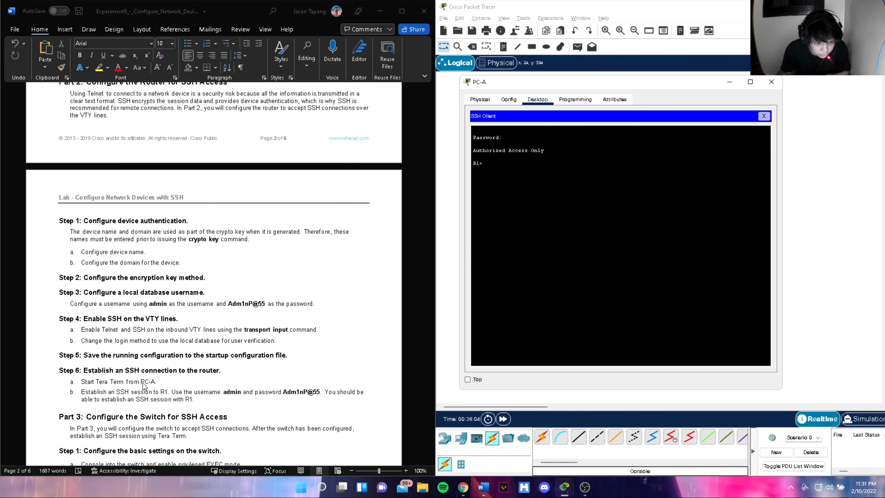
pyautogui.scroll(-1, 142, 382)
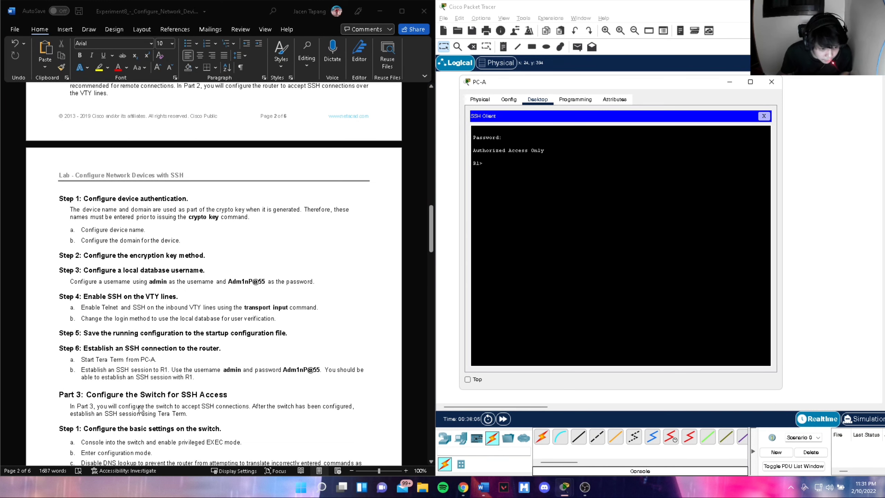
pyautogui.scroll(-1, 155, 414)
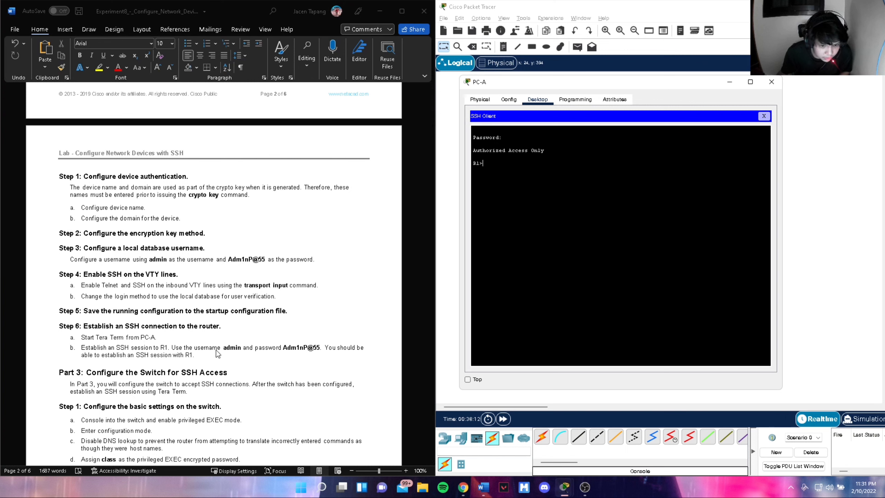
pyautogui.scroll(-1, 158, 299)
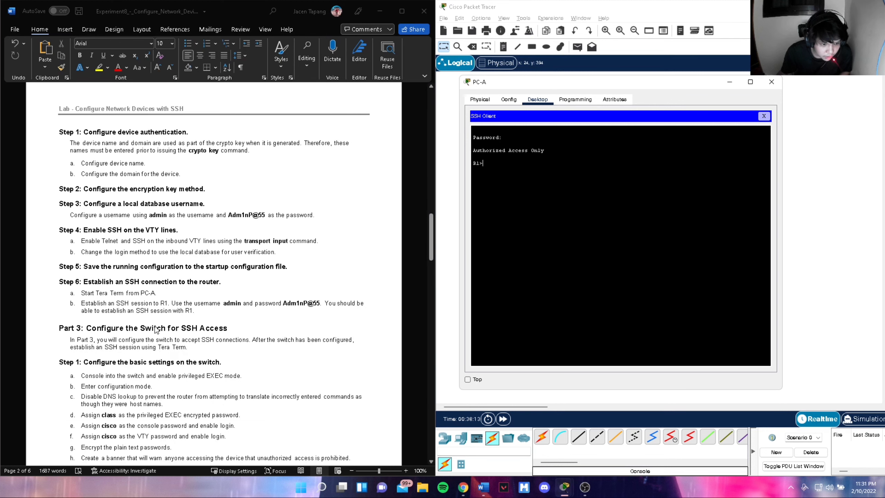
pyautogui.click(771, 82)
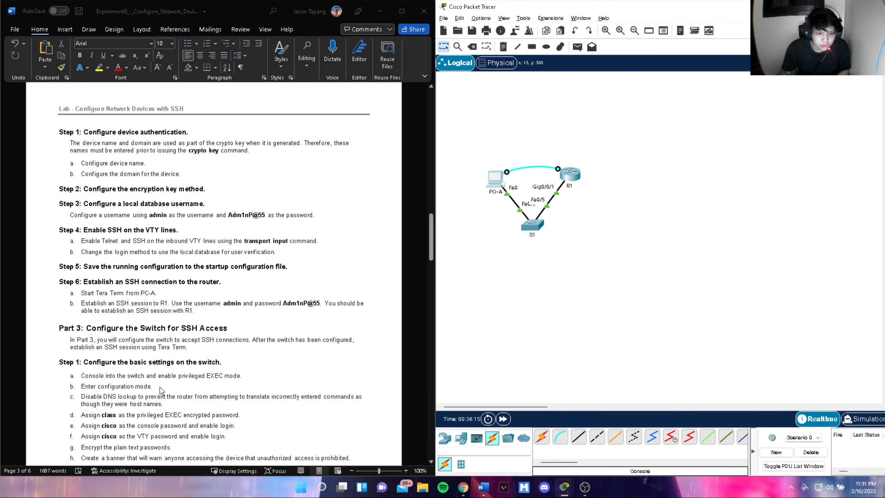
# - Open switch S1's CLI and enter privileged EXEC mode
pyautogui.scroll(-2, 194, 375)
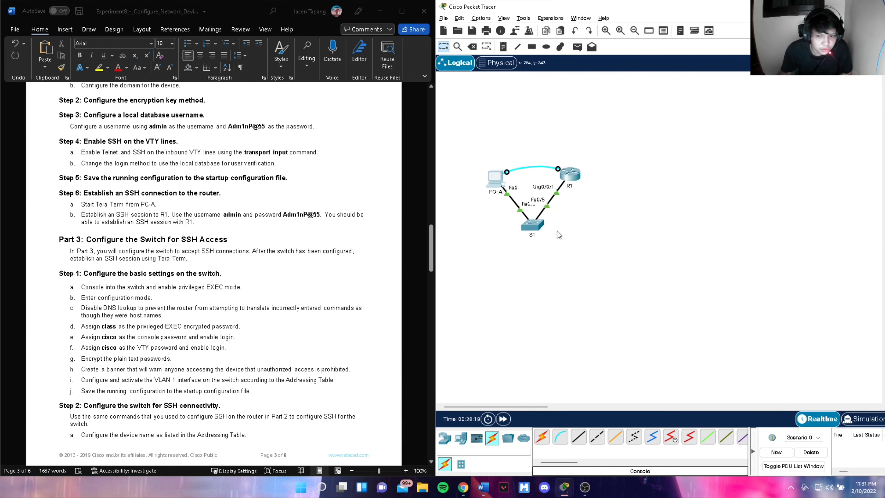
pyautogui.click(532, 224)
pyautogui.click(353, 98)
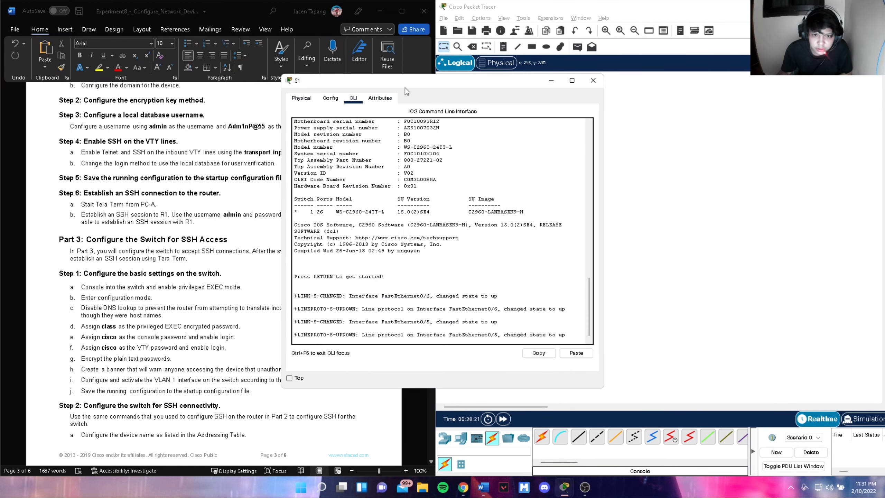
pyautogui.moveTo(441, 81); pyautogui.dragTo(640, 85)
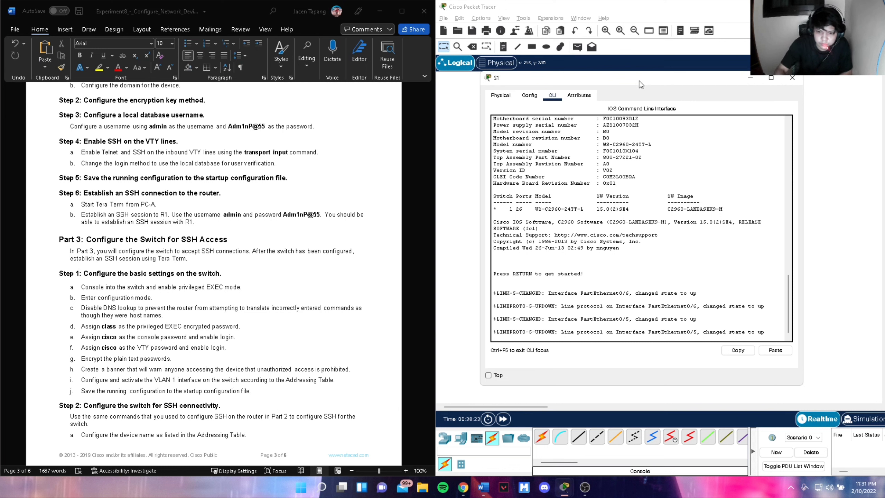
pyautogui.click(767, 329)
pyautogui.press('Return')
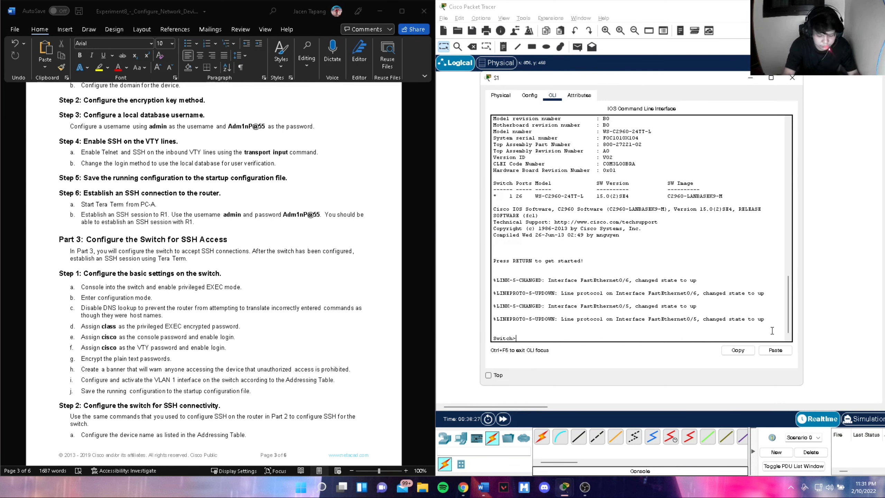
pyautogui.write('enable')
pyautogui.press('Return')
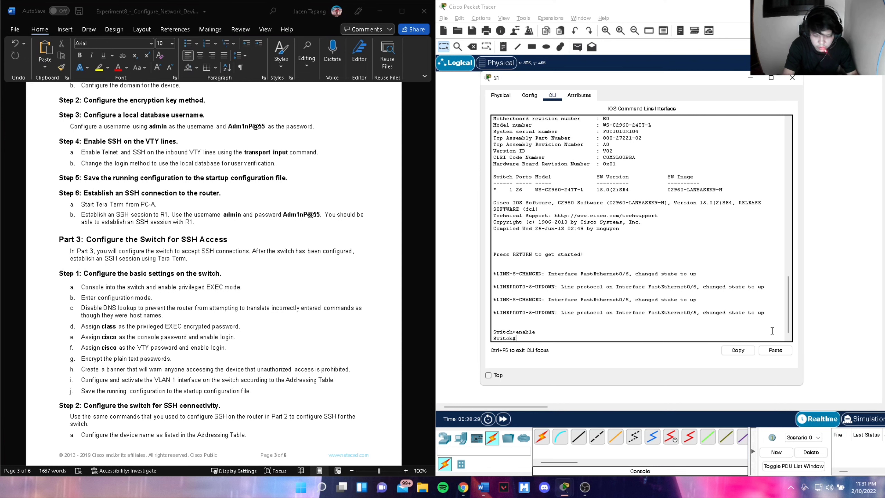
# - Name the switch S1, disable DNS lookup, and set an enable secret
pyautogui.write('config')
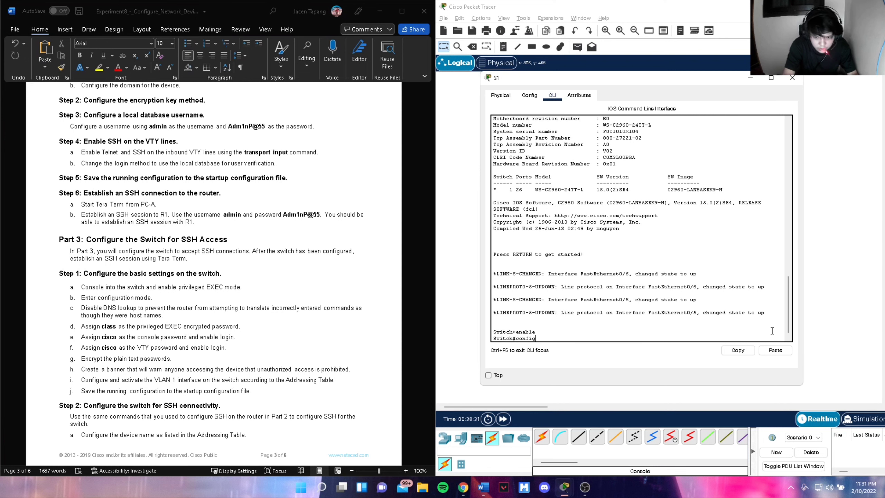
pyautogui.write(' t')
pyautogui.press('Return')
pyautogui.write('hostname S1')
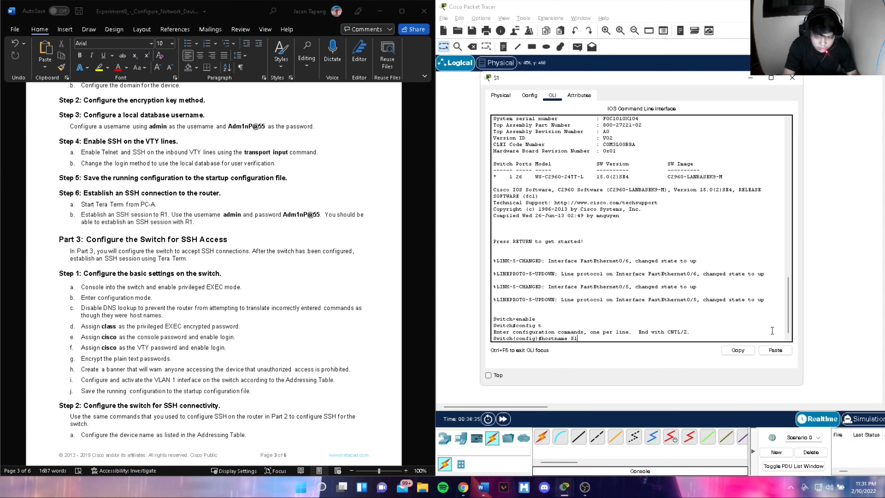
pyautogui.press('Return')
pyautogui.write('no i')
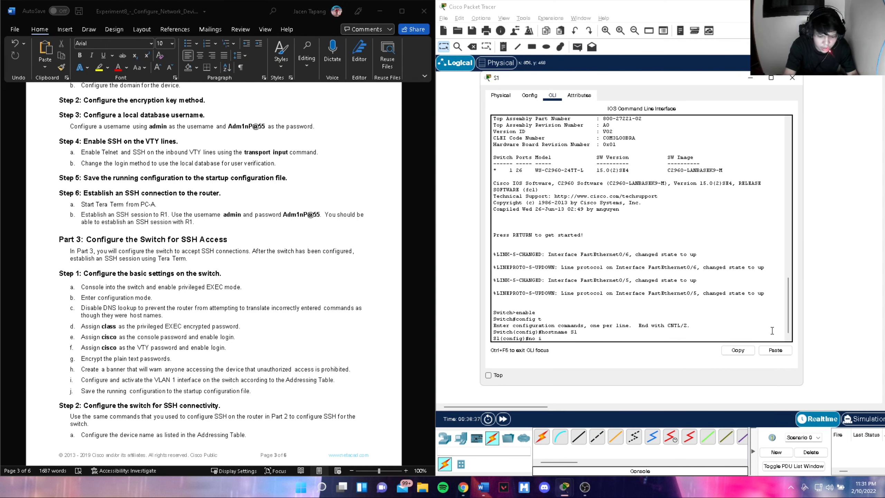
pyautogui.press('BackSpace')
pyautogui.press('BackSpace')
pyautogui.press('BackSpace')
pyautogui.press('BackSpace')
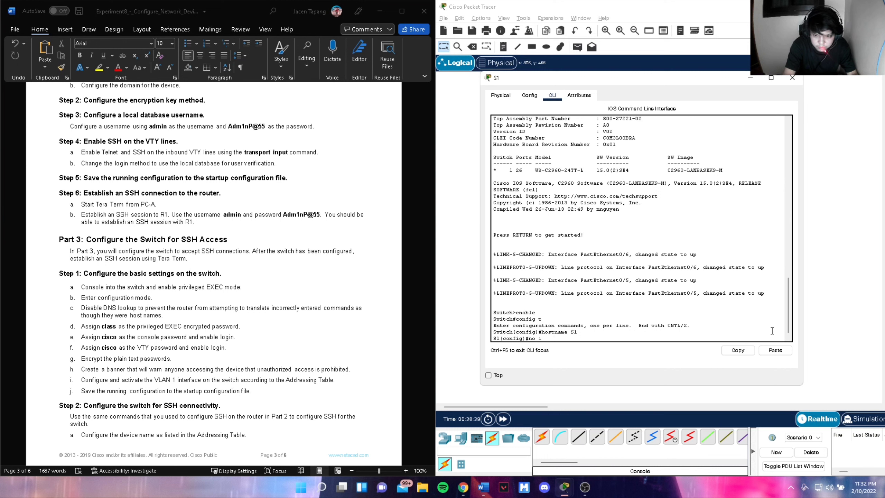
pyautogui.write('p domain')
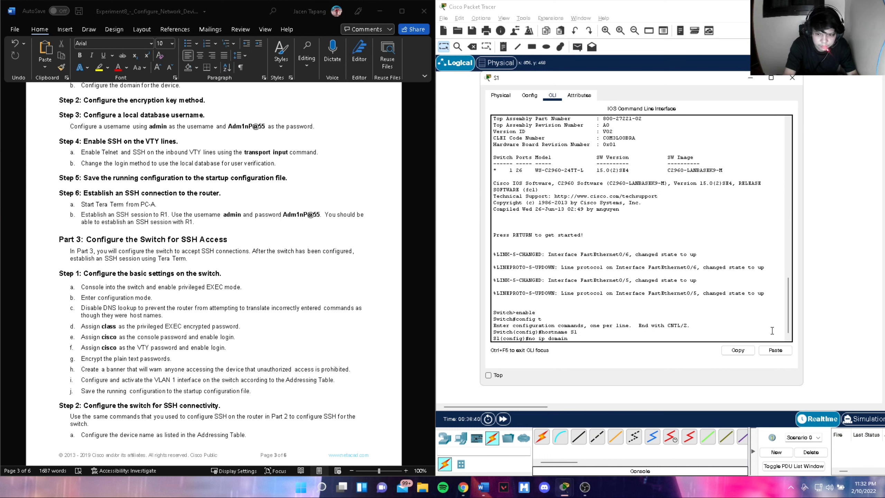
pyautogui.write('-lookup')
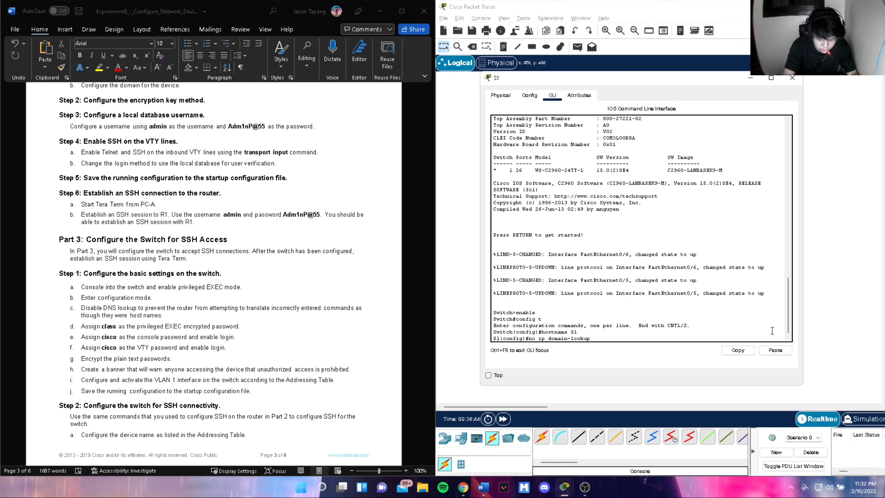
pyautogui.press('Return')
pyautogui.write('enable se')
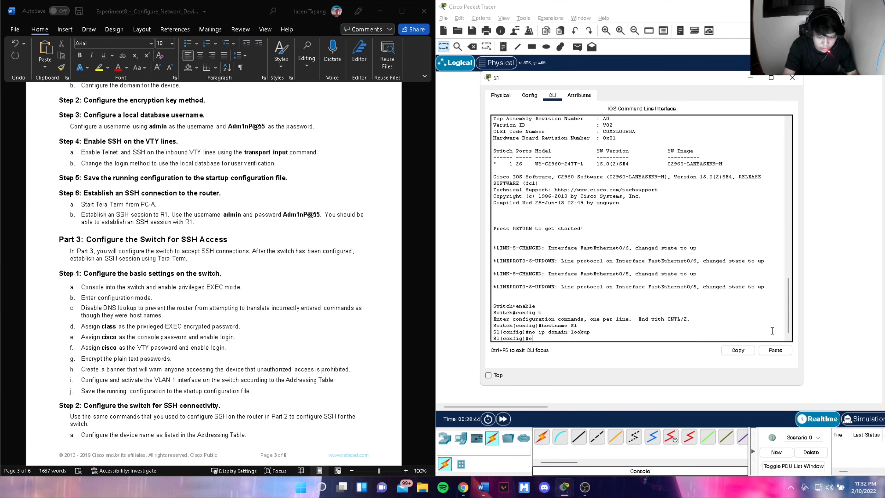
pyautogui.write('laa')
pyautogui.write('secret class')
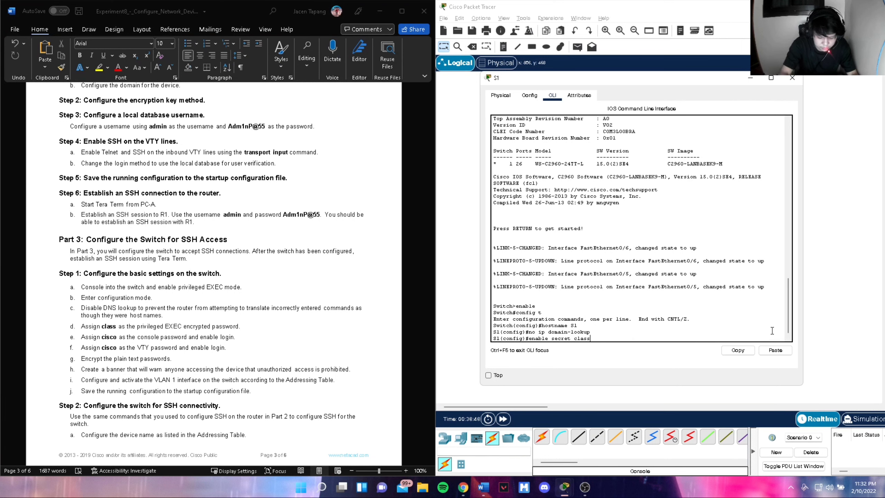
pyautogui.press('Return')
# - Set a console line 0 password on S1 and require login
pyautogui.write('line con')
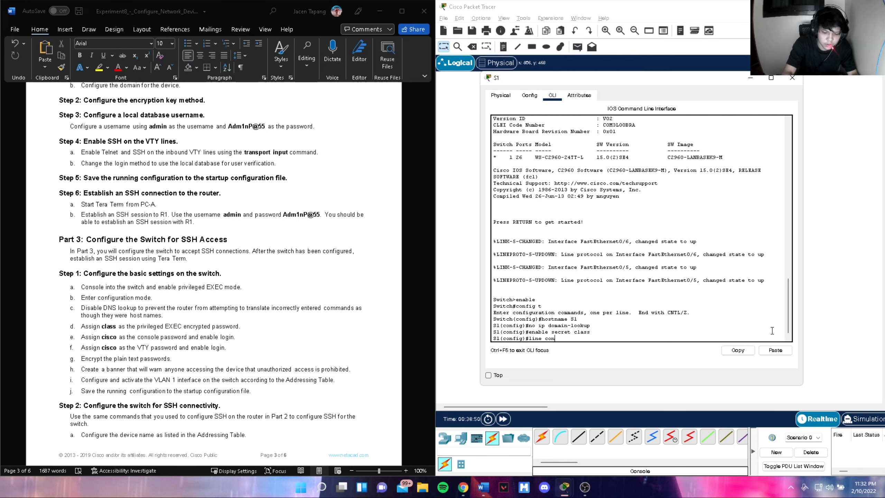
pyautogui.write(' 0')
pyautogui.press('Return')
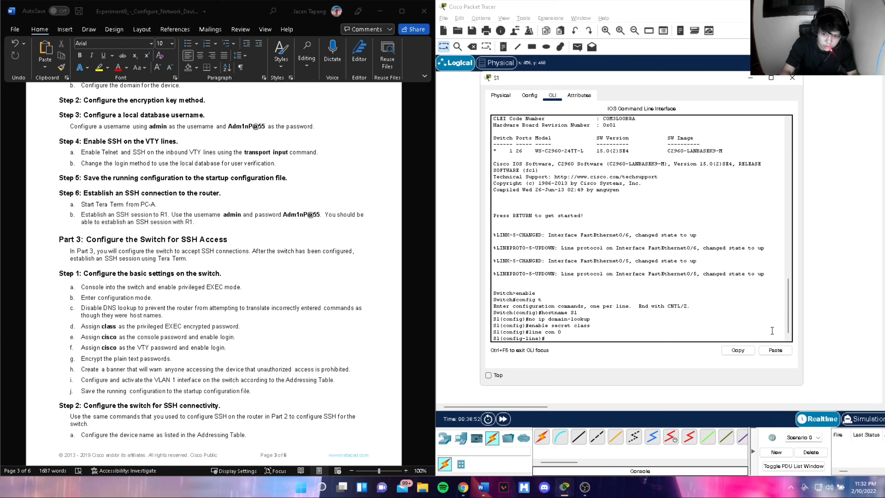
pyautogui.write('password c')
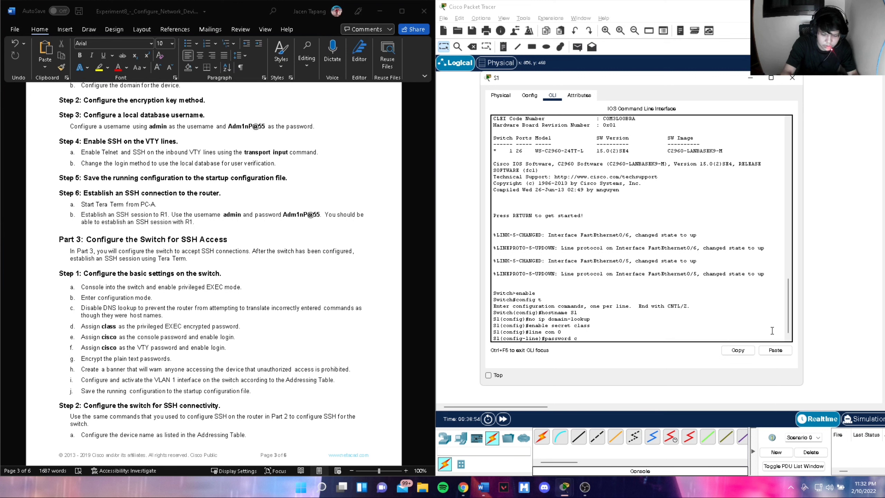
pyautogui.write('isco')
pyautogui.press('Return')
pyautogui.write('lo')
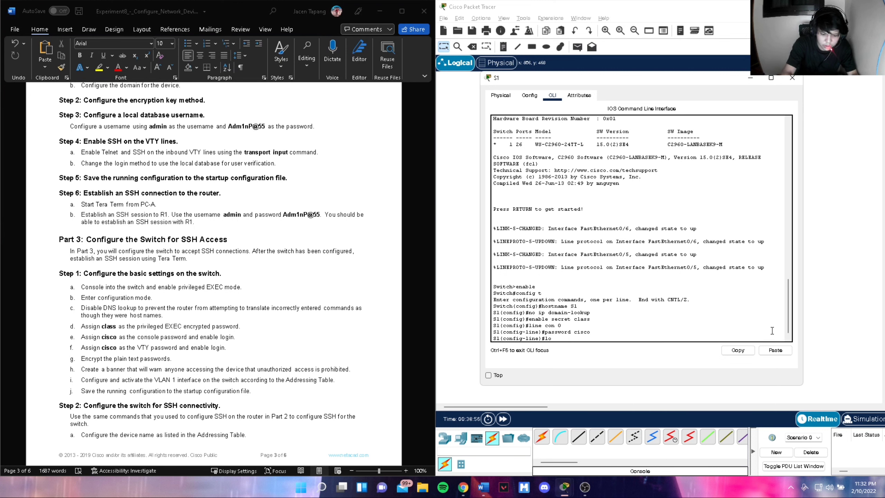
pyautogui.write('gin')
pyautogui.press('Return')
pyautogui.write('exit')
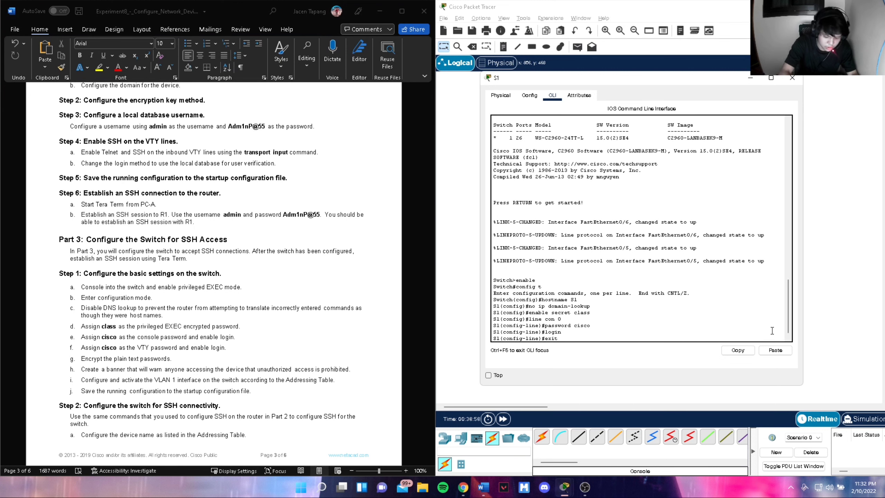
pyautogui.press('Return')
# - Set a password on S1's VTY lines 0–15 and require login
pyautogui.write('lin')
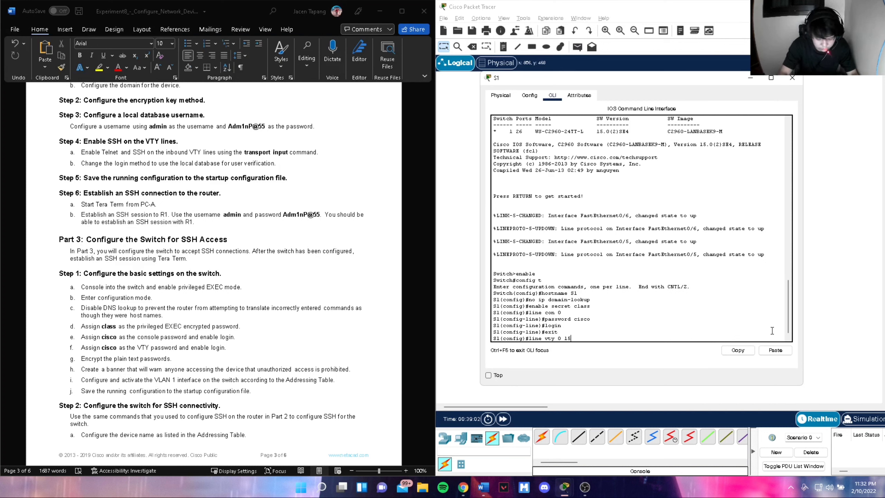
pyautogui.write('e vty 0 15')
pyautogui.press('Return')
pyautogui.write('password')
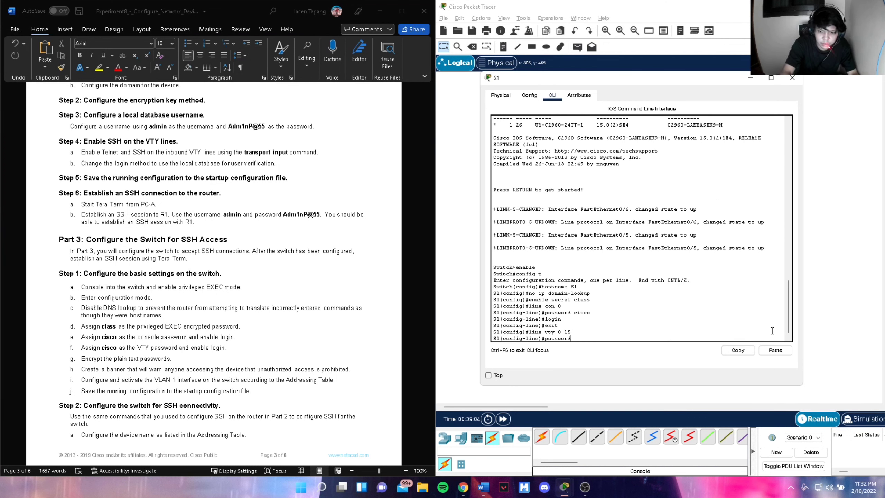
pyautogui.write(' cisco')
pyautogui.press('Return')
pyautogui.write('login')
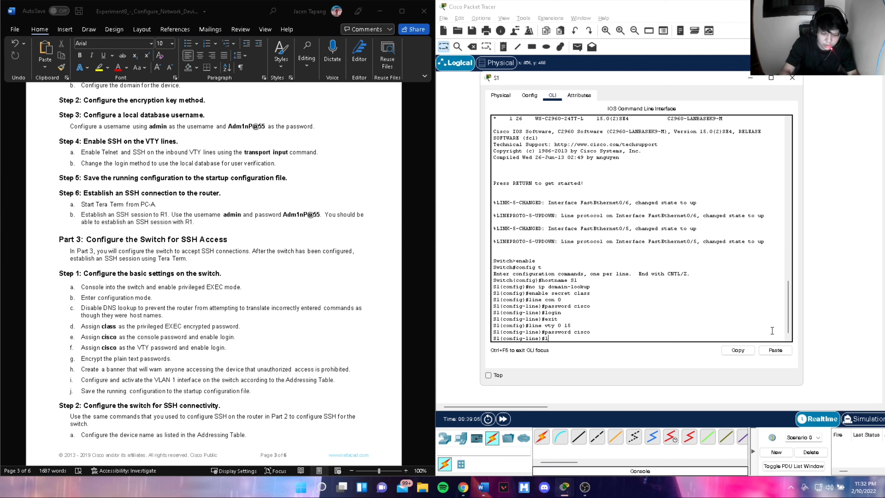
pyautogui.press('Return')
pyautogui.write('exi')
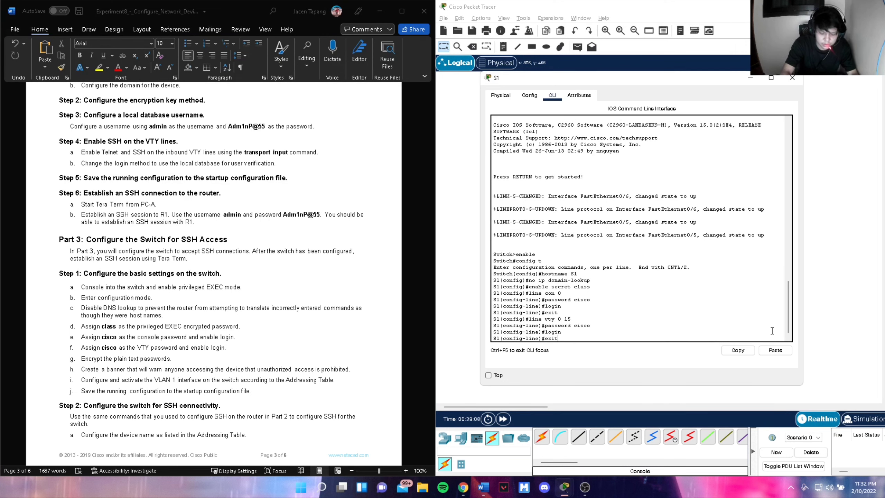
pyautogui.write('t')
pyautogui.press('Return')
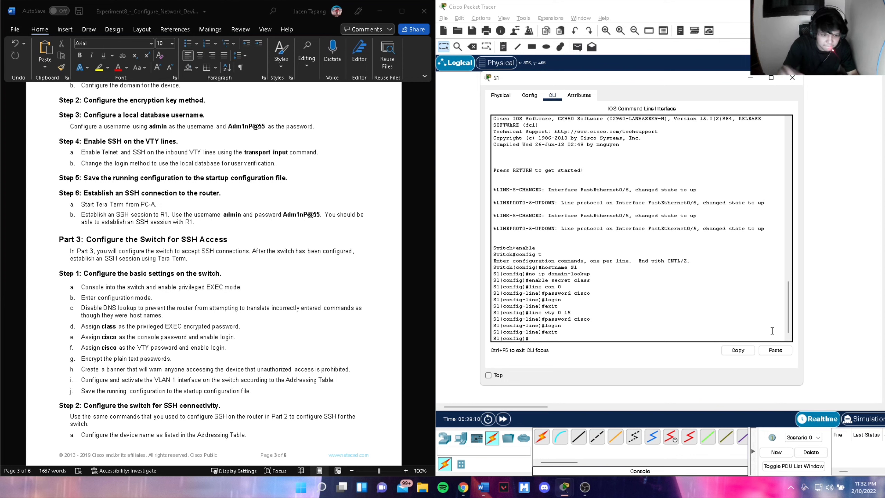
# - Enable service password-encryption and add the banner motd 'Authorized Access Only'
pyautogui.scroll(-1, 191, 374)
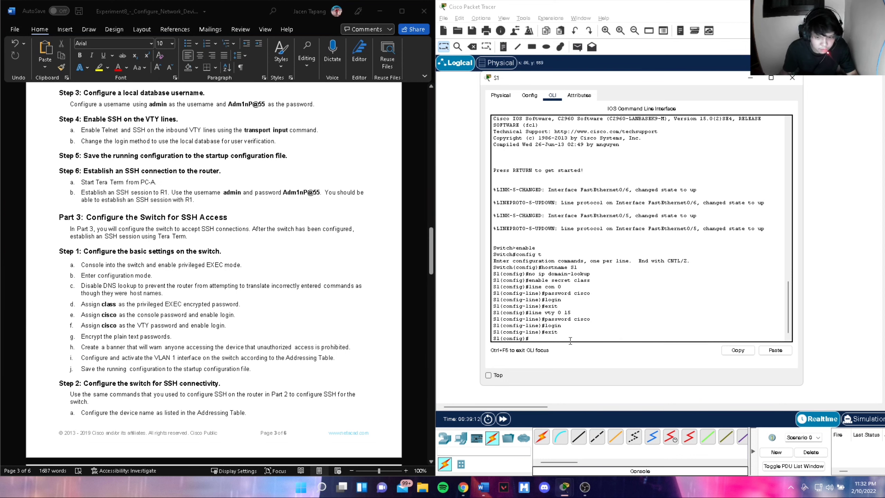
pyautogui.write('servic')
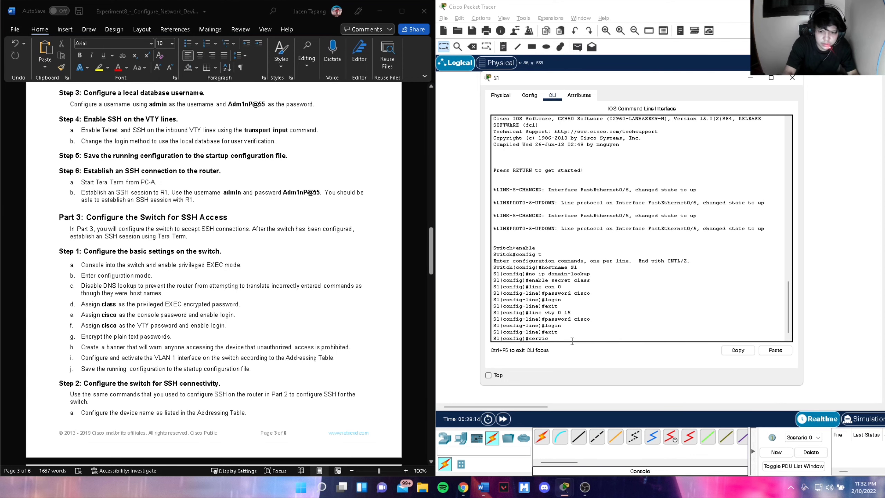
pyautogui.write('e password')
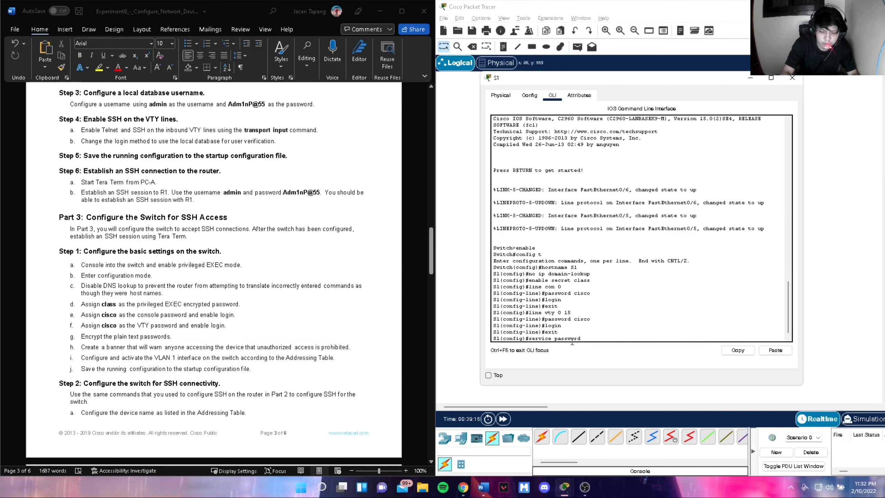
pyautogui.press('BackSpace')
pyautogui.press('BackSpace')
pyautogui.press('BackSpace')
pyautogui.write('ord-encryption')
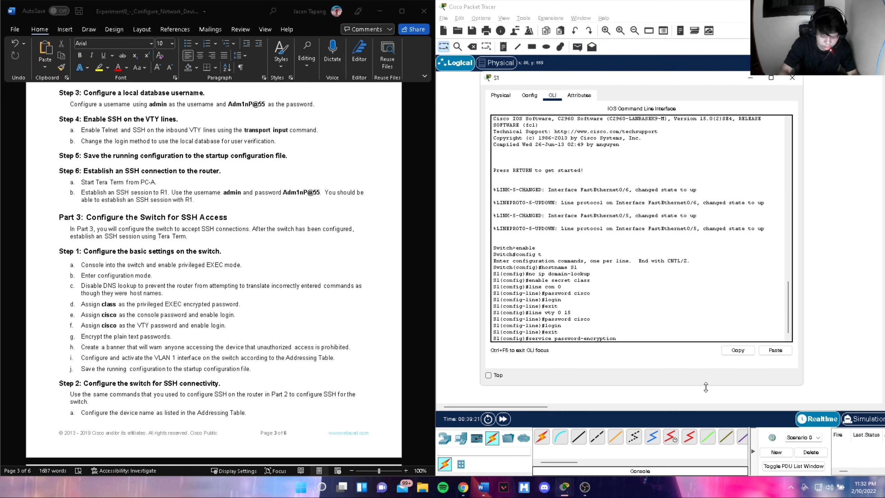
pyautogui.press('Return')
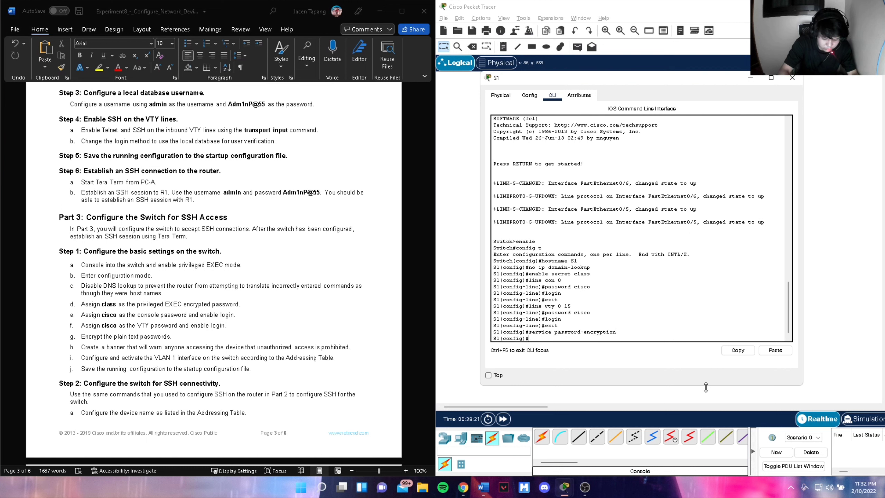
pyautogui.write('banner mot')
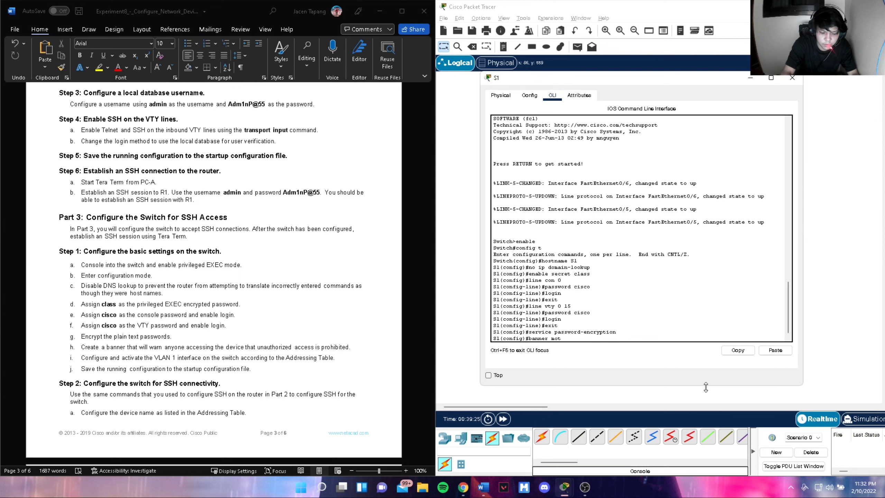
pyautogui.write('d #Author')
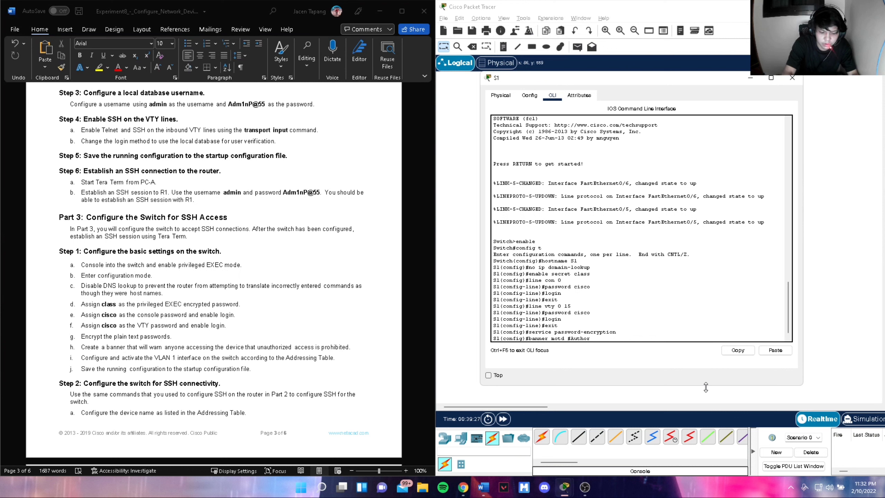
pyautogui.write('ized Acces')
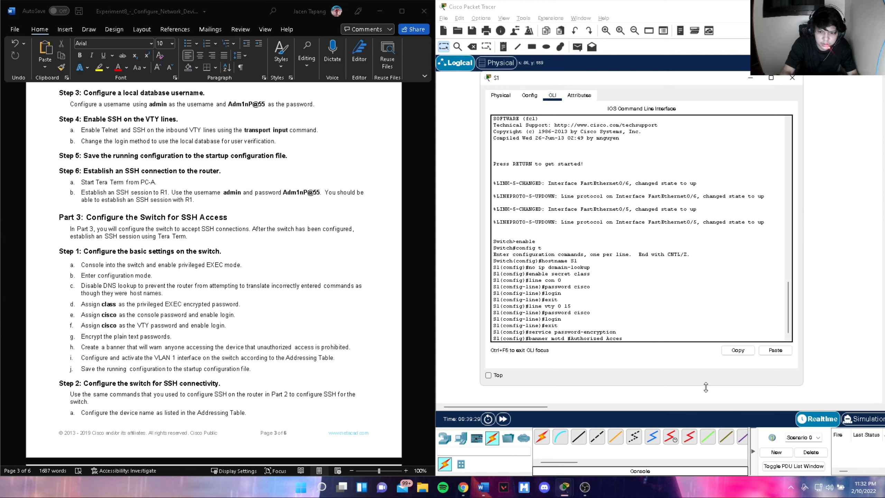
pyautogui.write('s Only#')
pyautogui.press('Return')
pyautogui.write('exi')
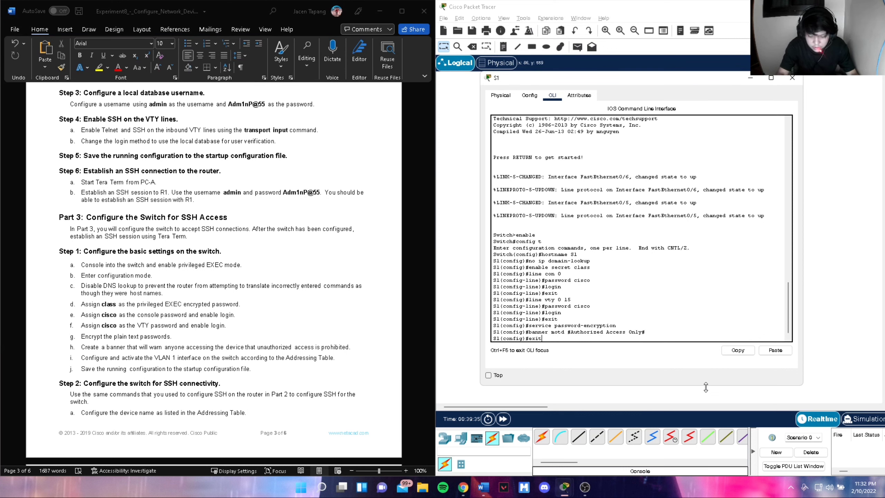
pyautogui.write('t')
pyautogui.press('Return')
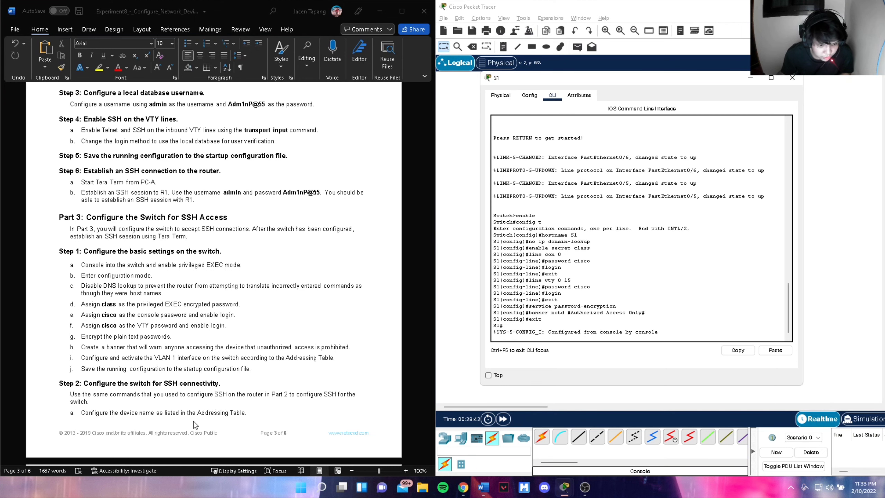
# - Run show ip int brief on S1 and page through to find Vlan1 administratively down
pyautogui.scroll(-3, 213, 412)
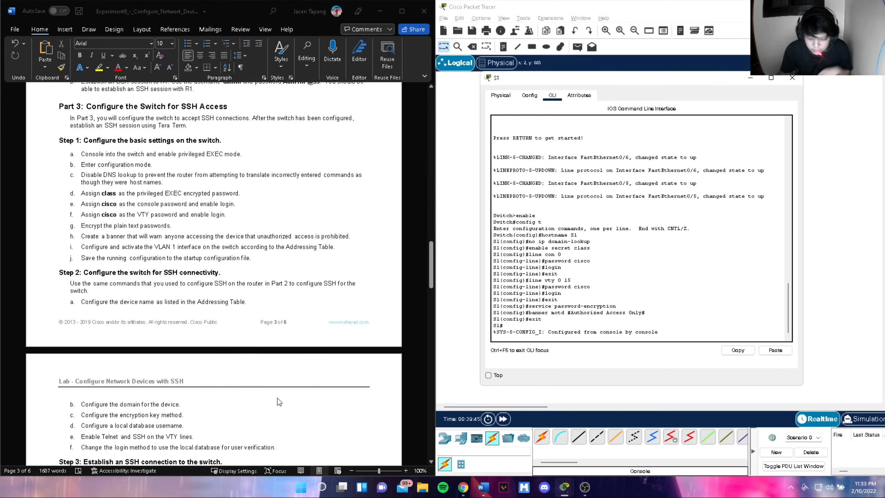
pyautogui.write('sh')
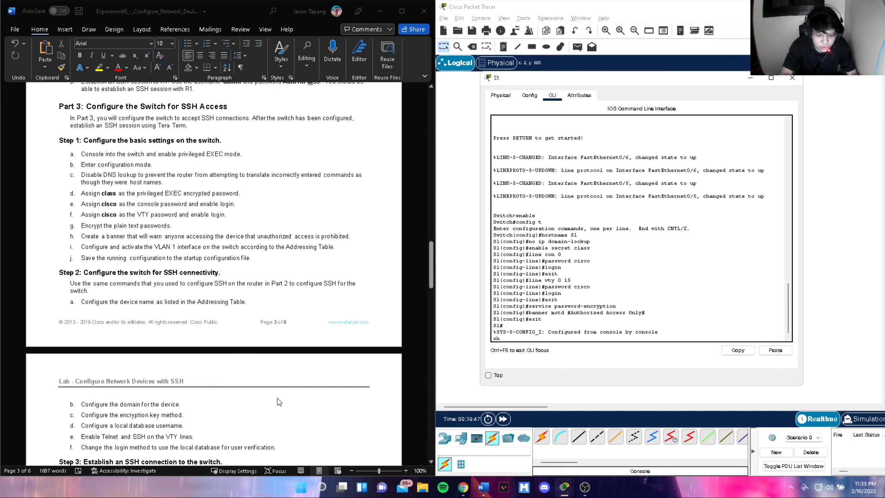
pyautogui.write('ow ip')
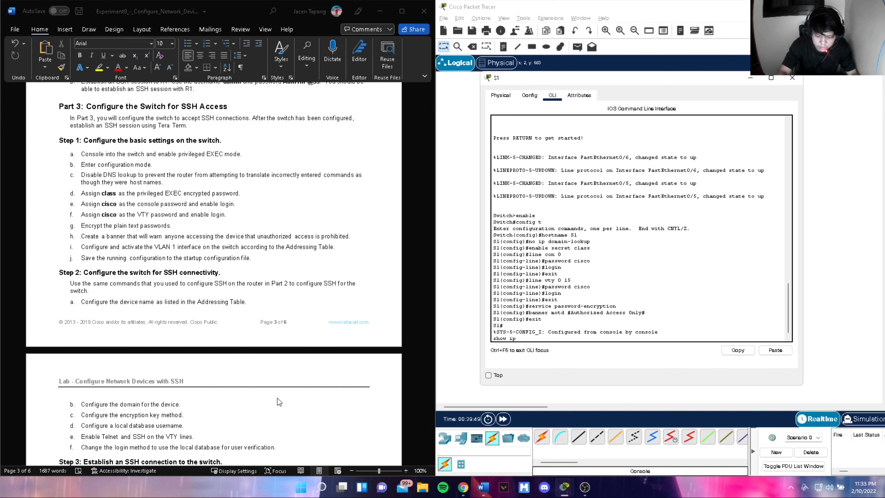
pyautogui.write(' int brie')
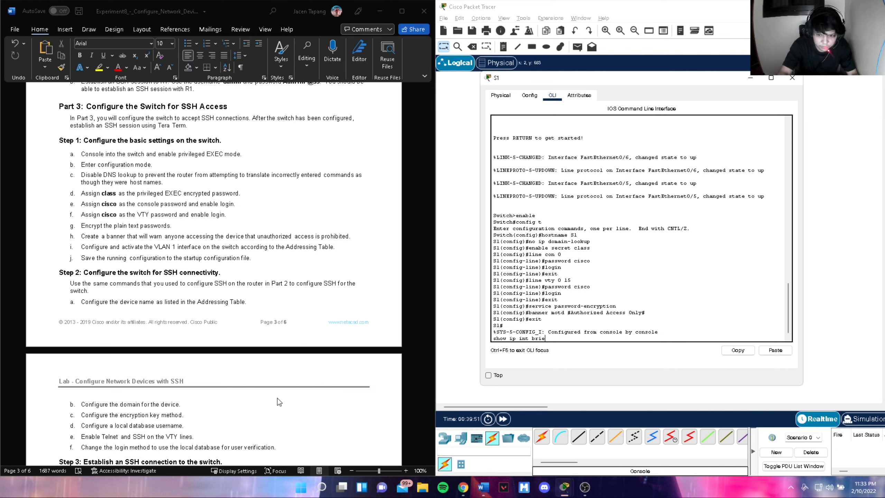
pyautogui.write('f')
pyautogui.press('Return')
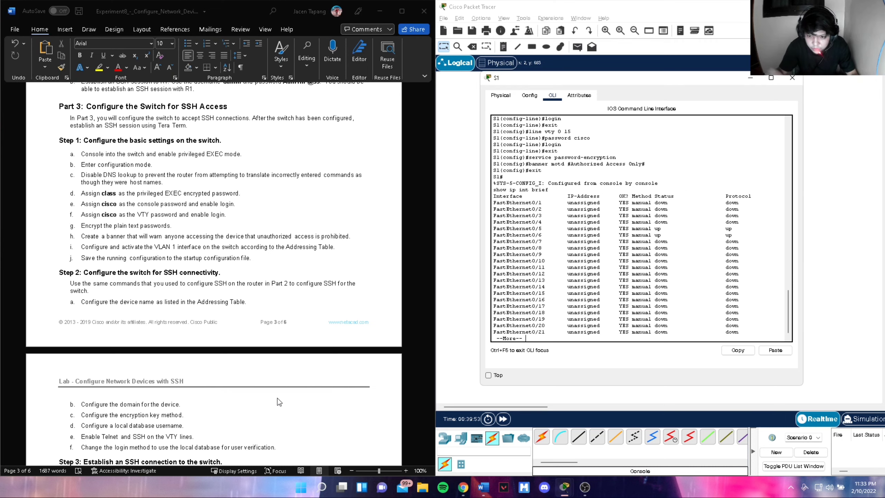
pyautogui.scroll(15, 276, 354)
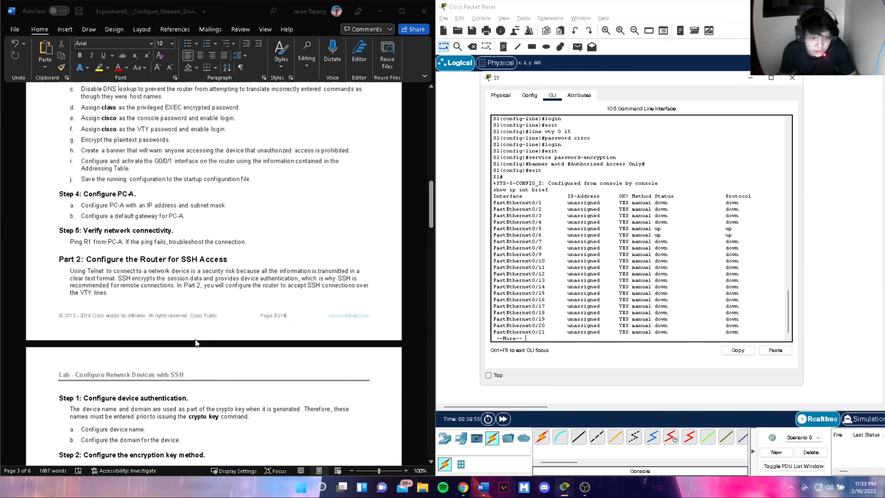
pyautogui.scroll(20, 195, 342)
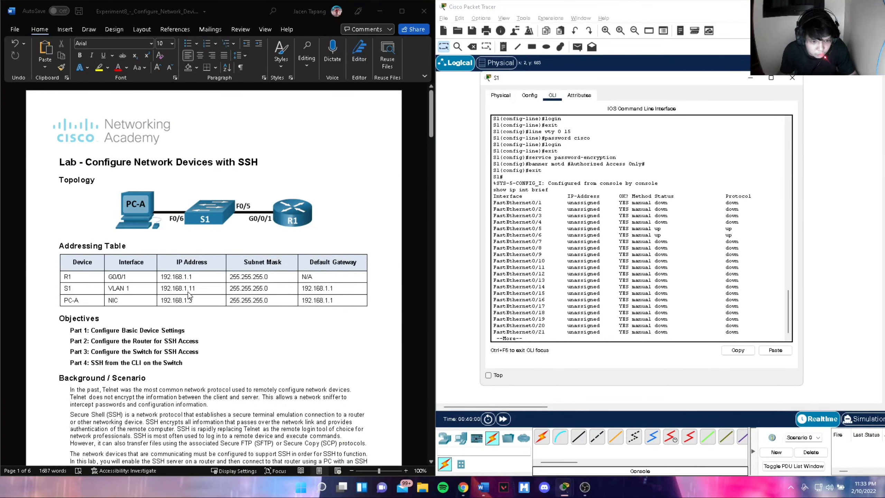
pyautogui.press('Return')
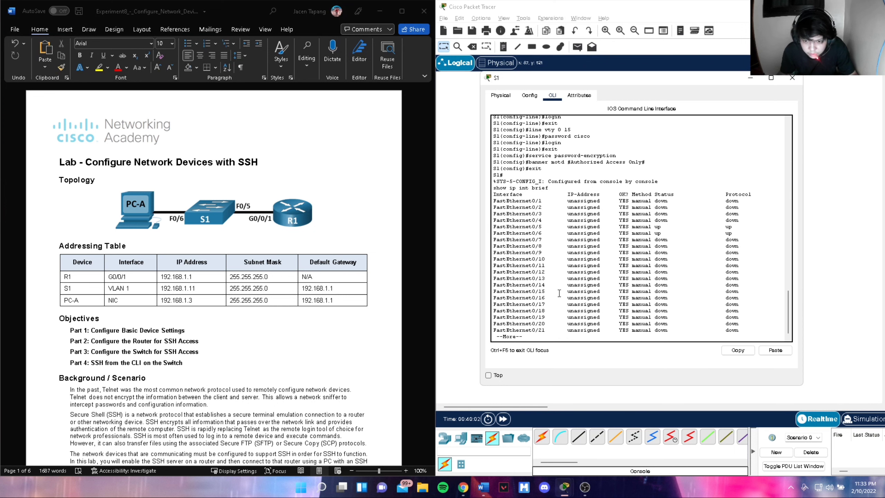
pyautogui.press('Return')
pyautogui.press('Return')
pyautogui.press('Return')
pyautogui.press('Return')
pyautogui.press('Return')
pyautogui.press('Return')
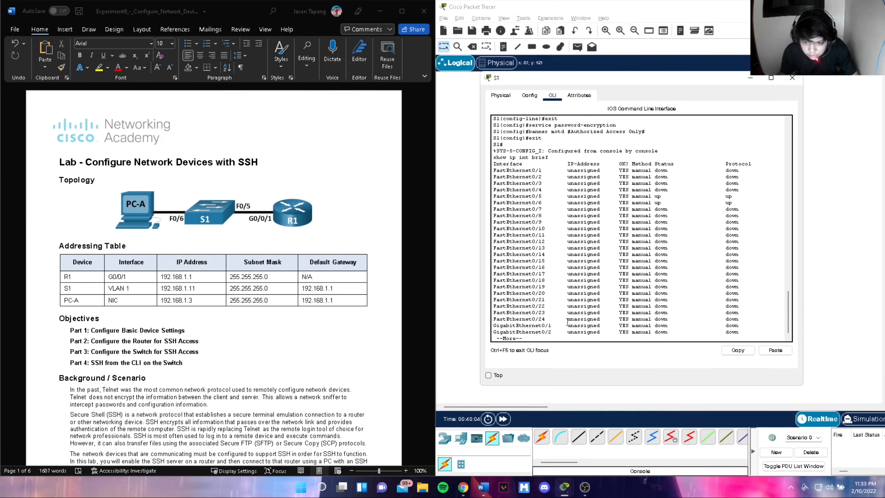
pyautogui.scroll(-5, 390, 315)
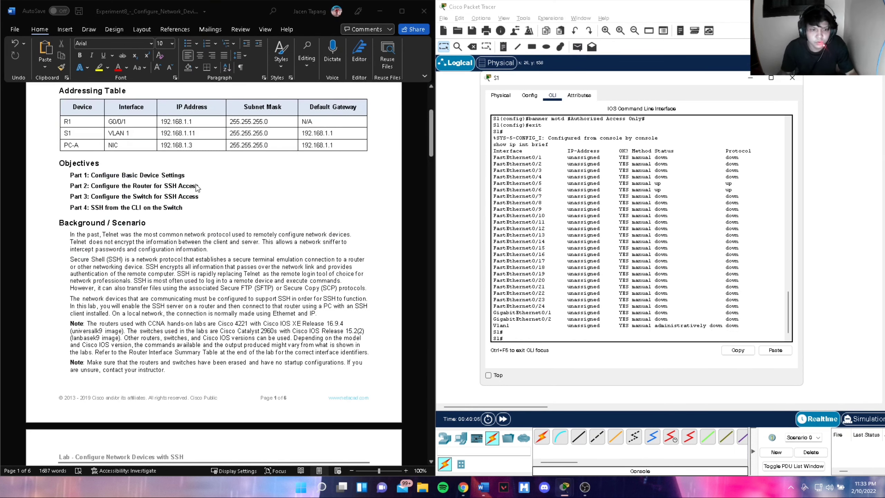
pyautogui.scroll(-8, 348, 327)
pyautogui.scroll(-12, 346, 348)
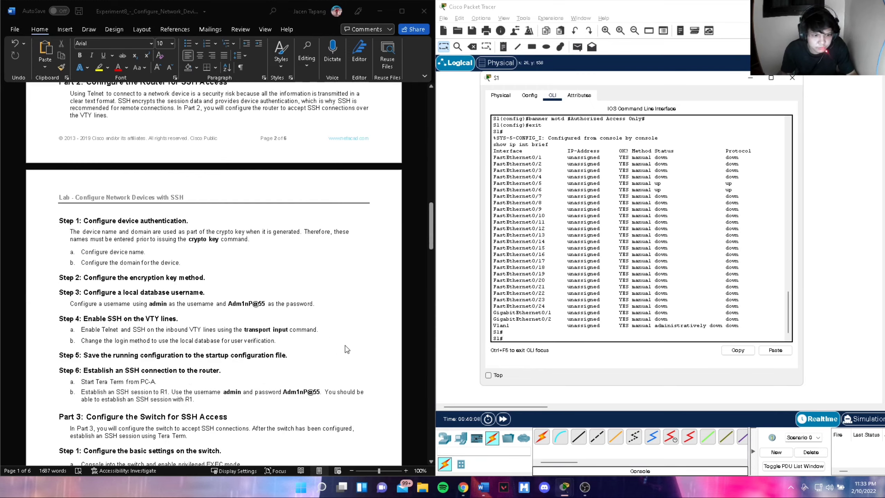
pyautogui.scroll(-2, 345, 348)
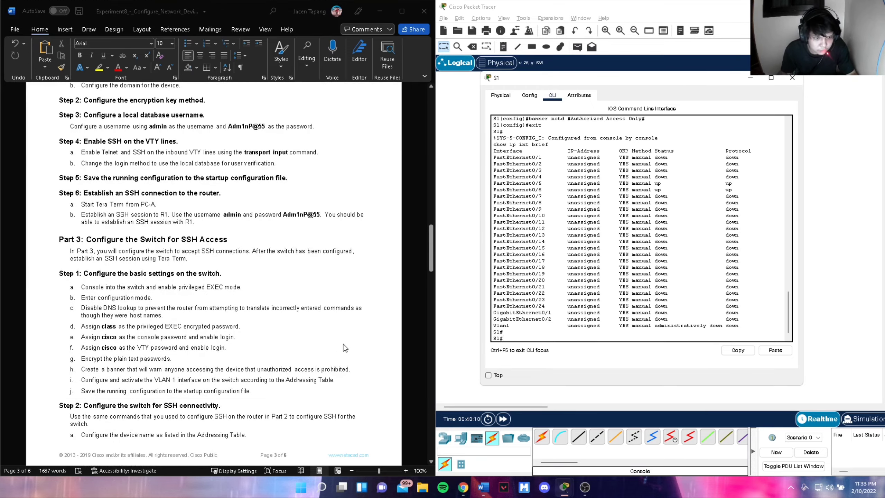
pyautogui.scroll(1, 345, 347)
pyautogui.scroll(-1, 345, 347)
pyautogui.scroll(-1, 611, 338)
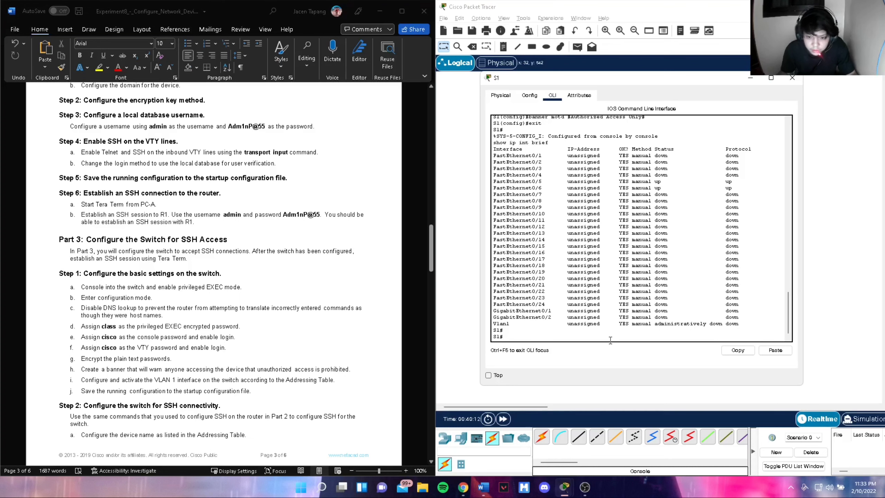
# - Assign IP address 192.168.1.11 with mask 255.255.255.0 to S1's VLAN 1 interface
pyautogui.write('config')
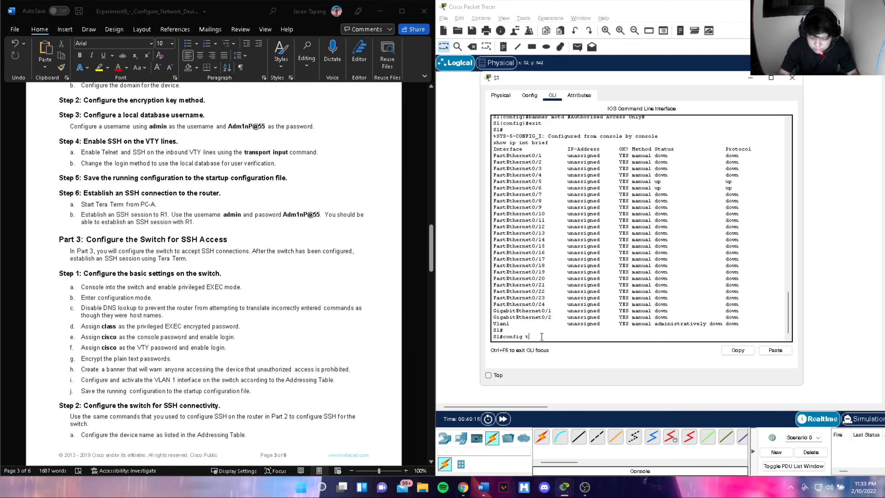
pyautogui.write(' t')
pyautogui.press('Return')
pyautogui.write('int v')
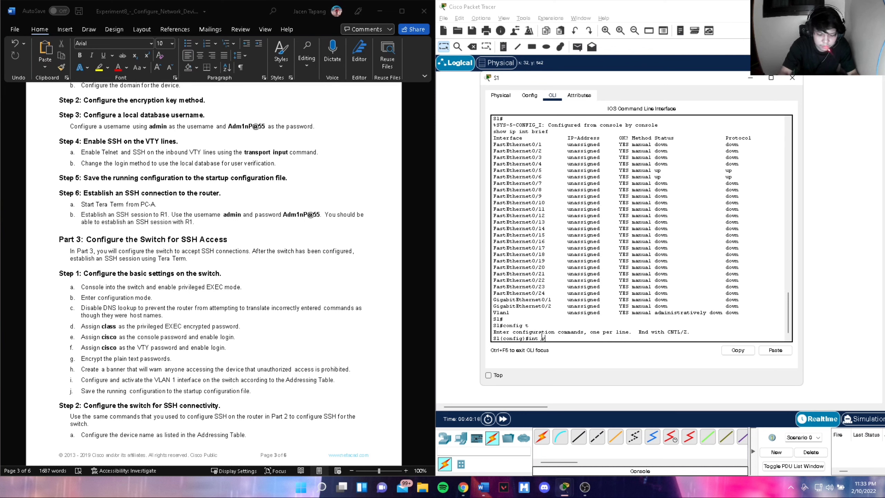
pyautogui.write('lan 1')
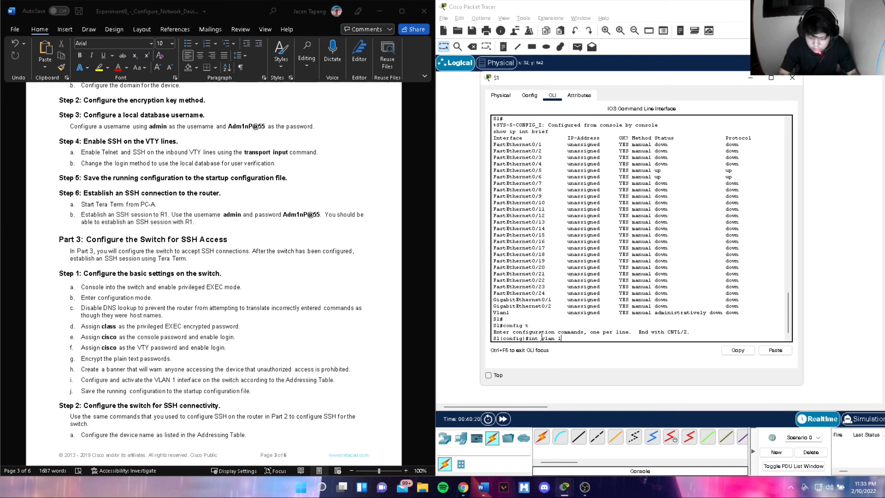
pyautogui.press('Return')
pyautogui.write('ip add')
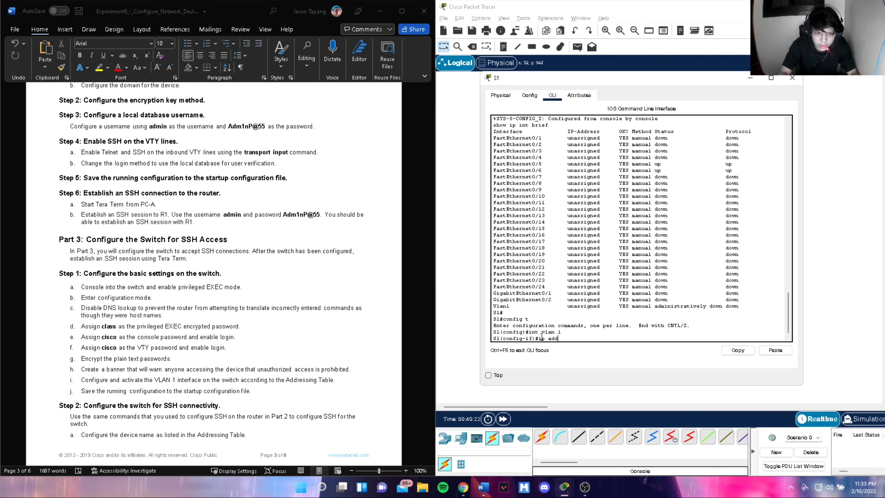
pyautogui.write(' 192.168.1')
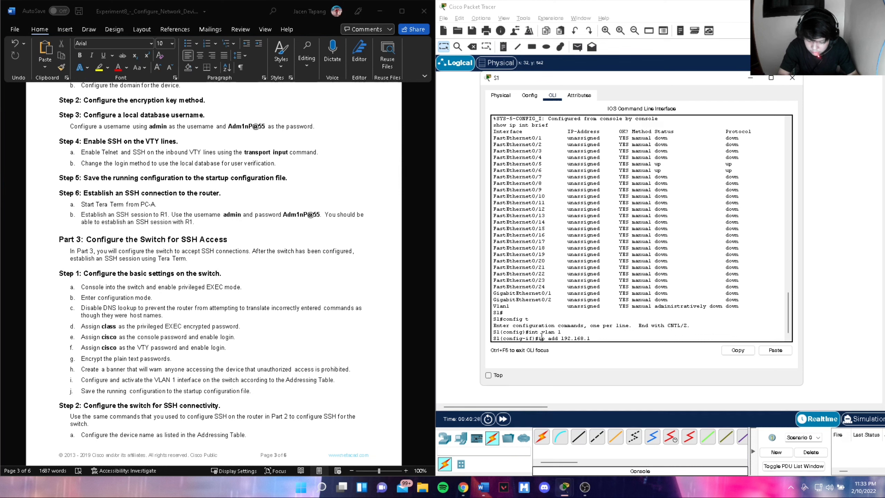
pyautogui.write('.11 25')
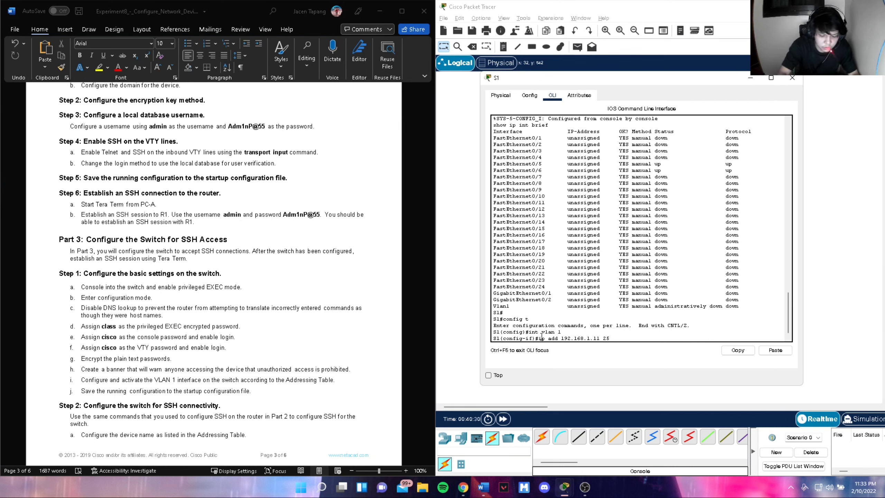
pyautogui.write('5.255.')
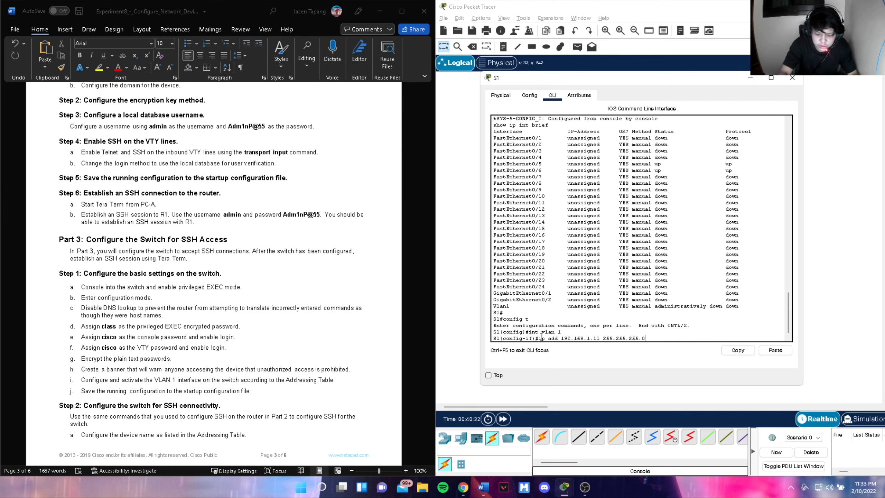
pyautogui.write('255.0')
pyautogui.press('Return')
# - Describe VLAN 1 as 'S1 Ipv4 Address', enable it, and set default gateway 192.168.1.1
pyautogui.write('descr')
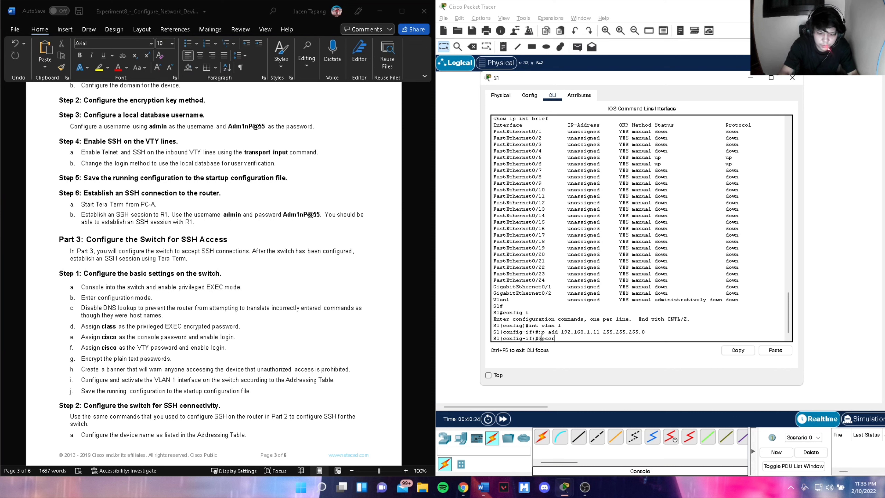
pyautogui.write('iption S1')
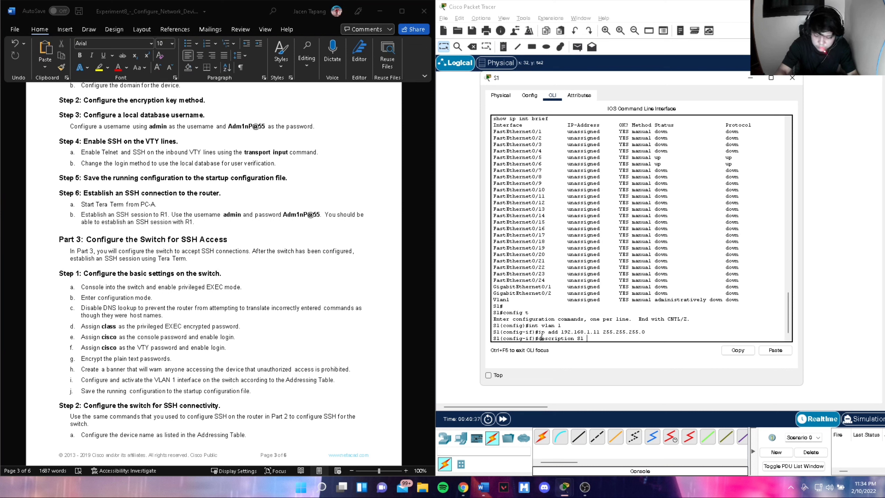
pyautogui.write('Ipv4 Ip')
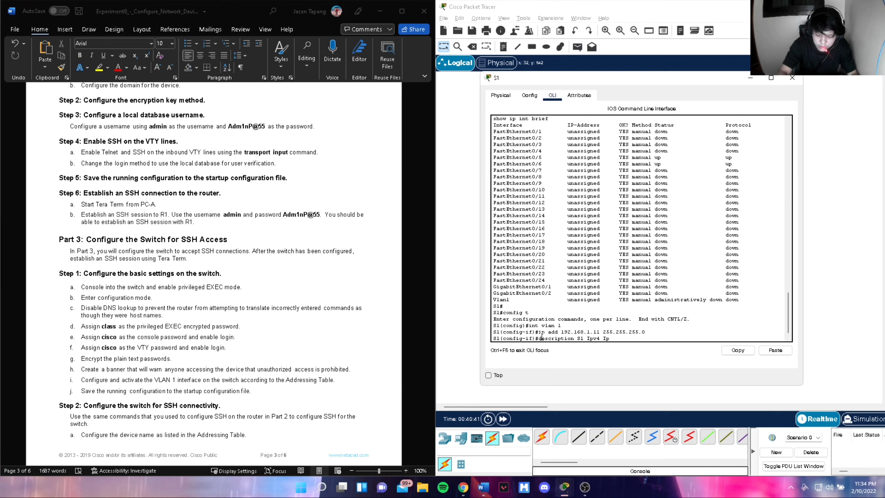
pyautogui.press('BackSpace')
pyautogui.press('BackSpace')
pyautogui.write('Addre')
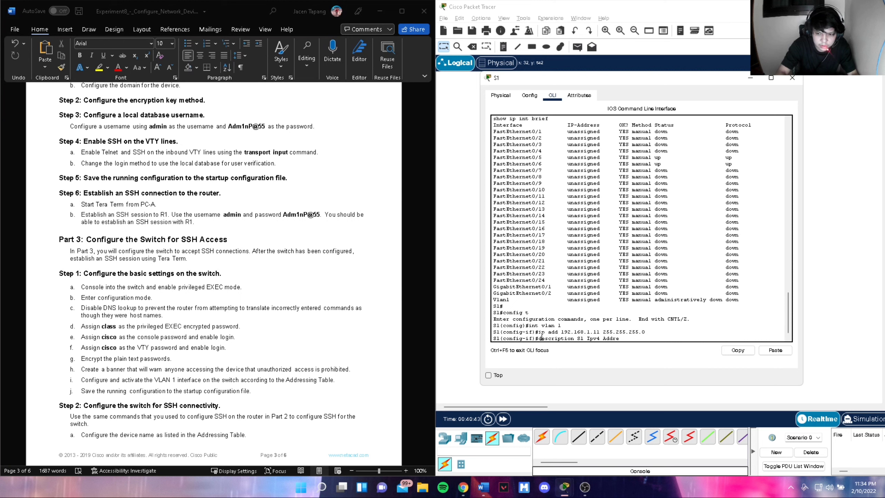
pyautogui.write('ss')
pyautogui.press('Return')
pyautogui.write('nfig-if)#n')
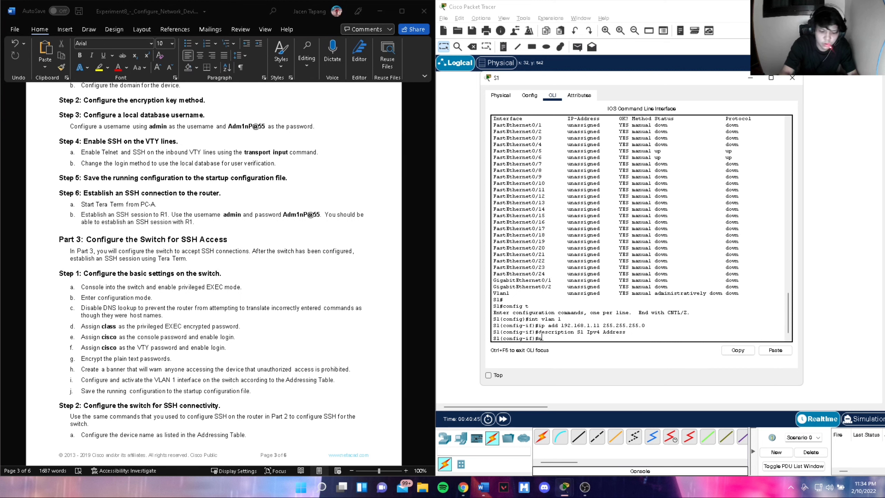
pyautogui.write('o shutdown')
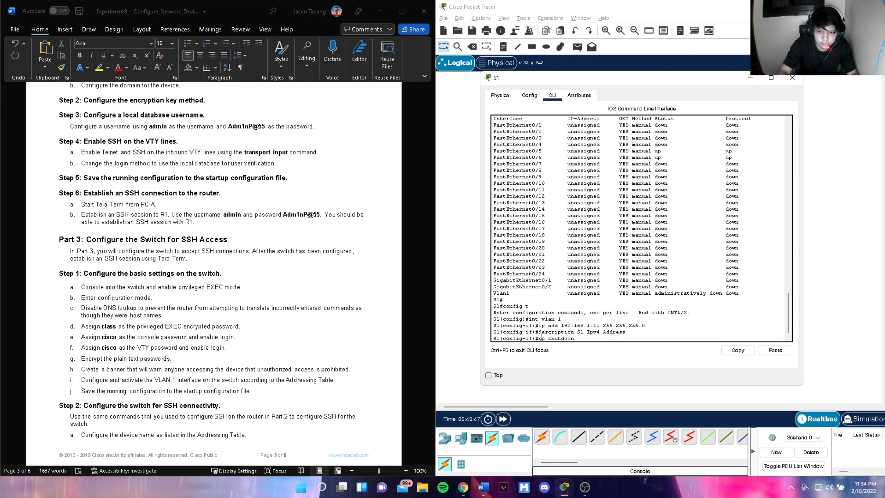
pyautogui.press('Return')
pyautogui.write('ip default')
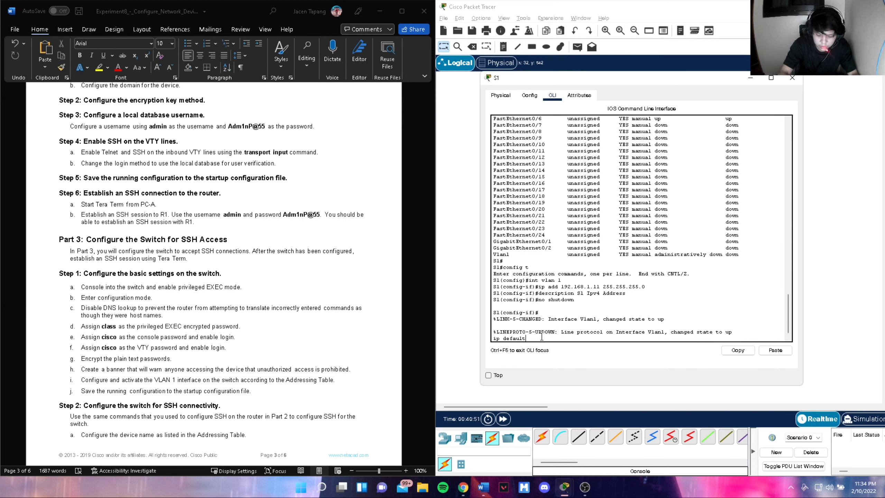
pyautogui.write('-fateway')
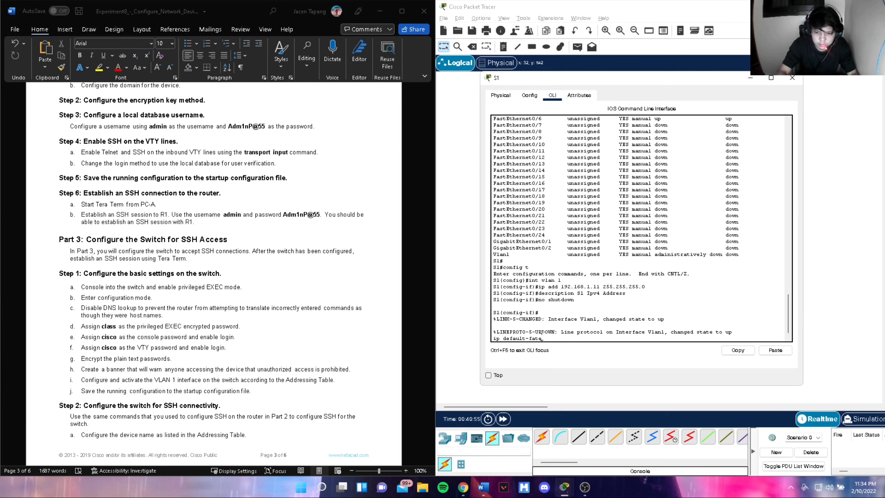
pyautogui.press('BackSpace')
pyautogui.press('BackSpace')
pyautogui.press('BackSpace')
pyautogui.write('gateway')
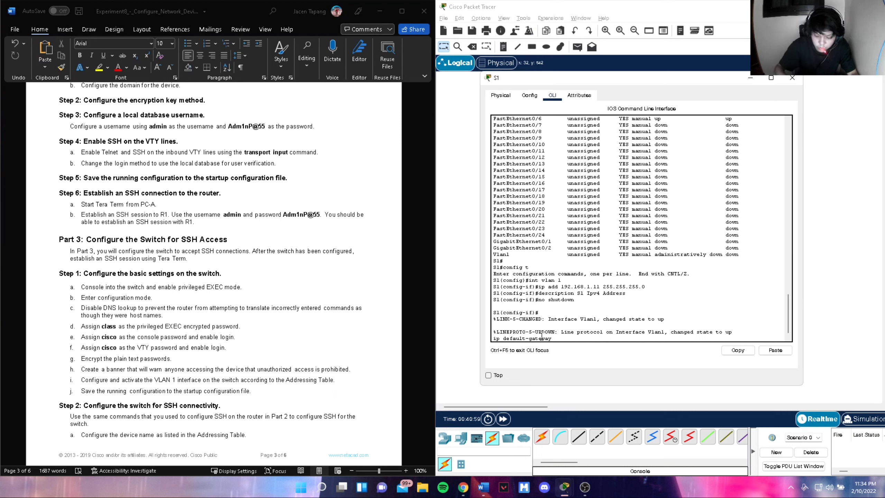
pyautogui.write(' 192')
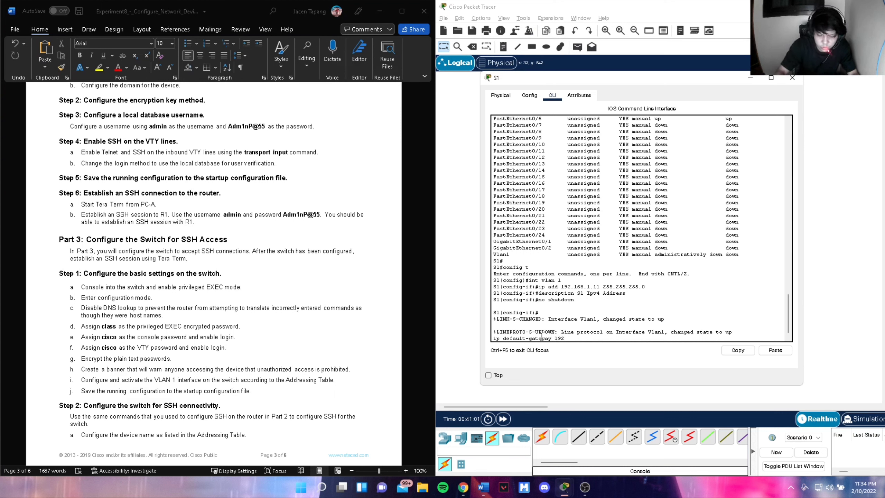
pyautogui.write('.168')
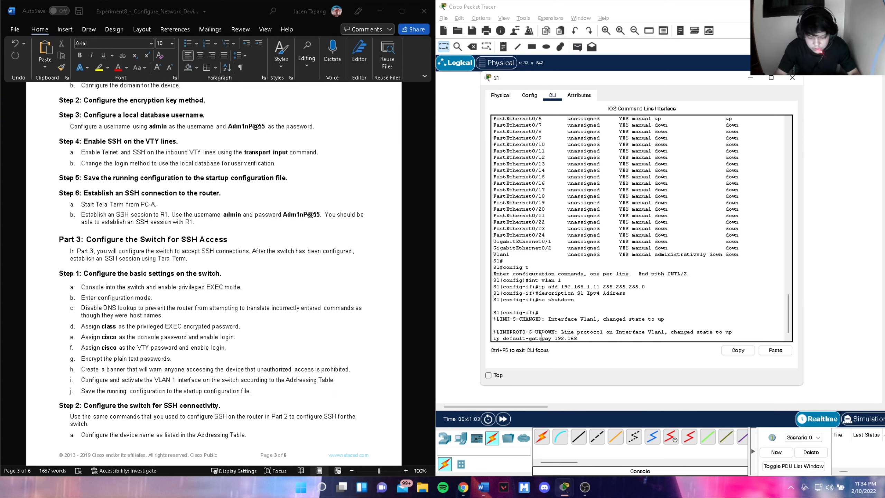
pyautogui.write('.1.1')
pyautogui.press('Return')
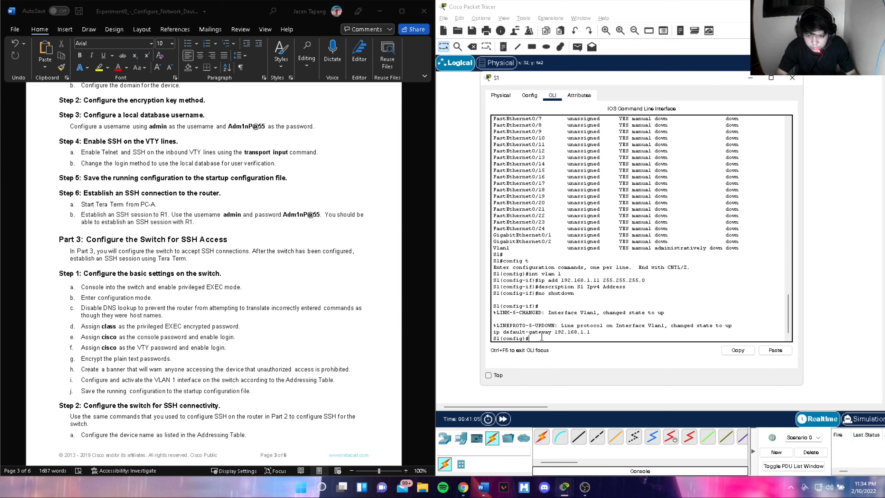
pyautogui.write('exit')
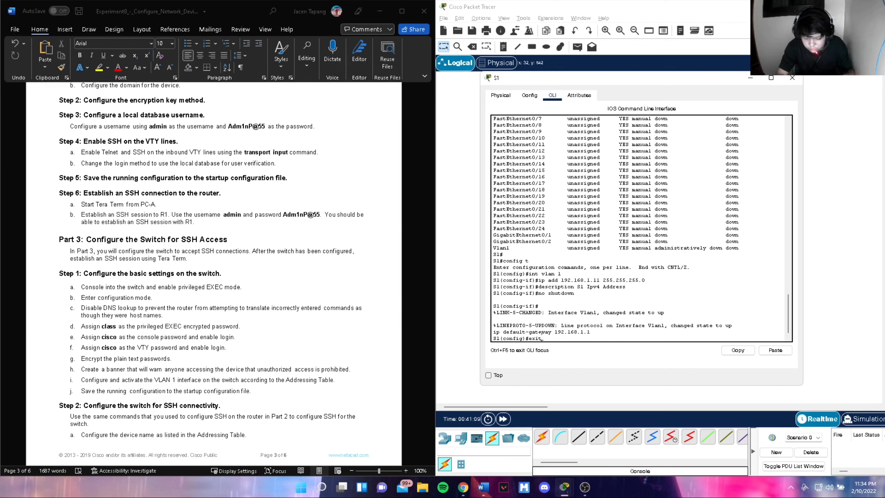
pyautogui.press('Return')
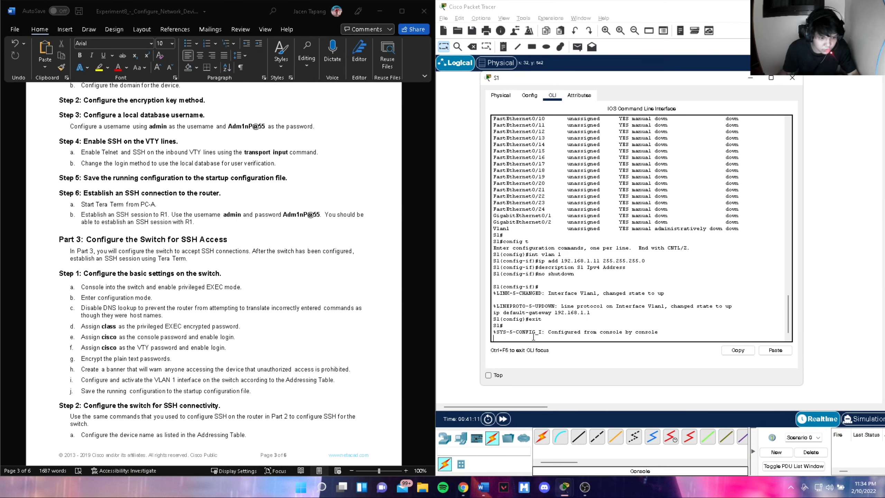
pyautogui.scroll(-2, 333, 365)
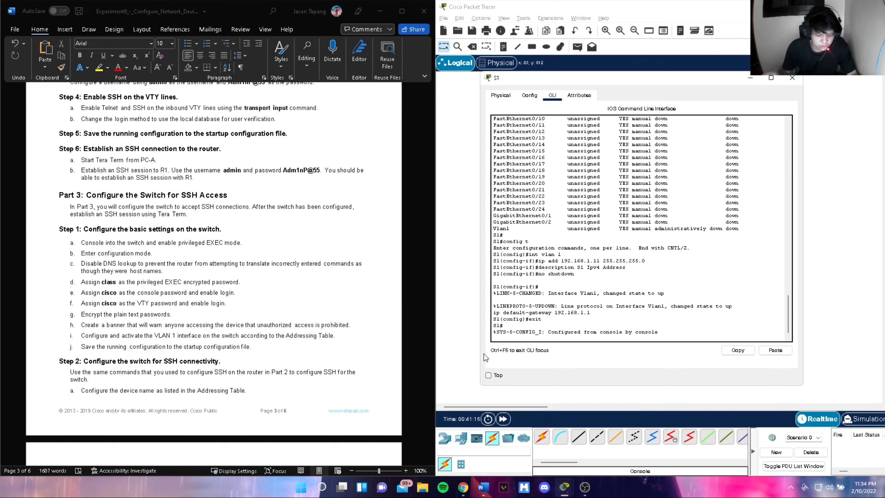
# - Set S1's IP domain name to ccna-lab.com in global configuration mode
pyautogui.press('Return')
pyautogui.write('c')
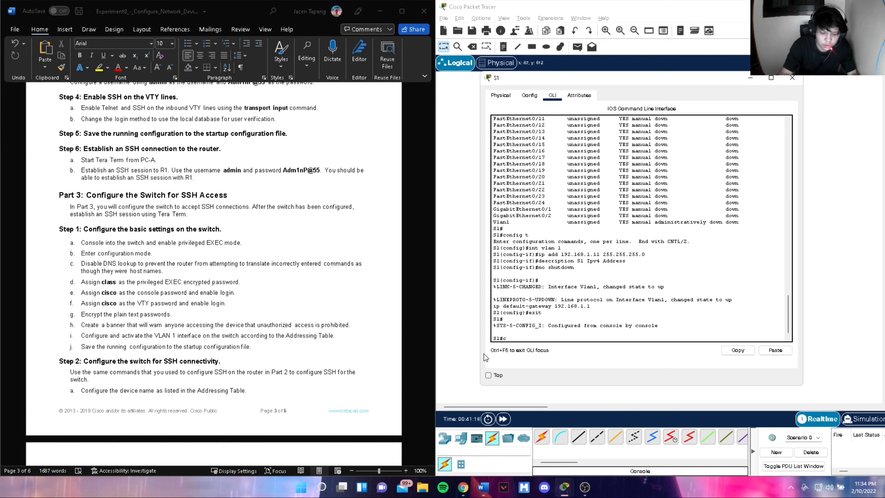
pyautogui.write('onfig t')
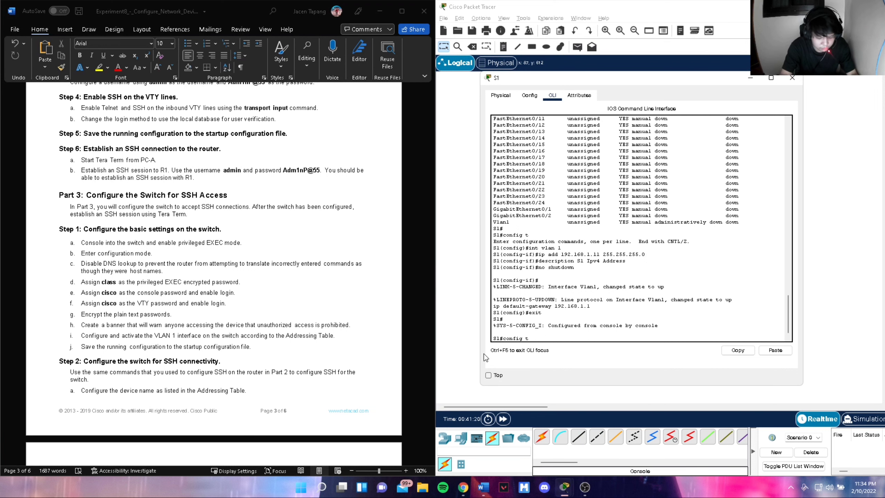
pyautogui.press('Return')
pyautogui.write('ip domain')
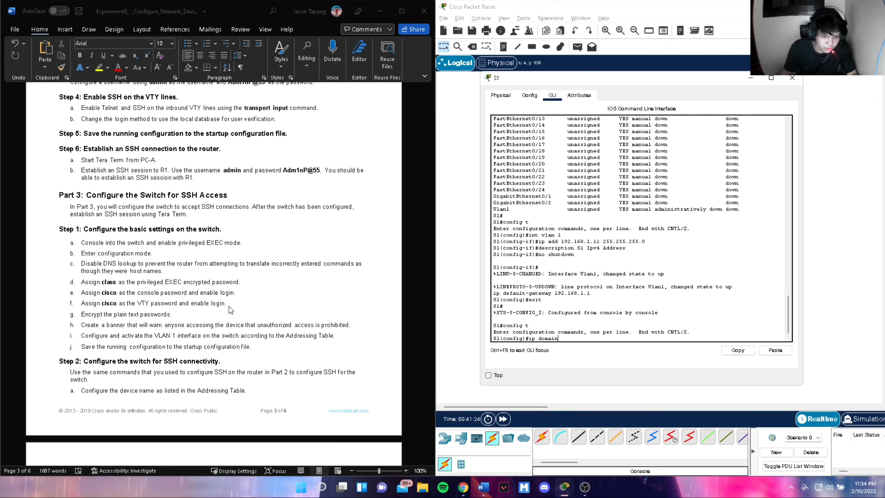
pyautogui.scroll(-4, 229, 306)
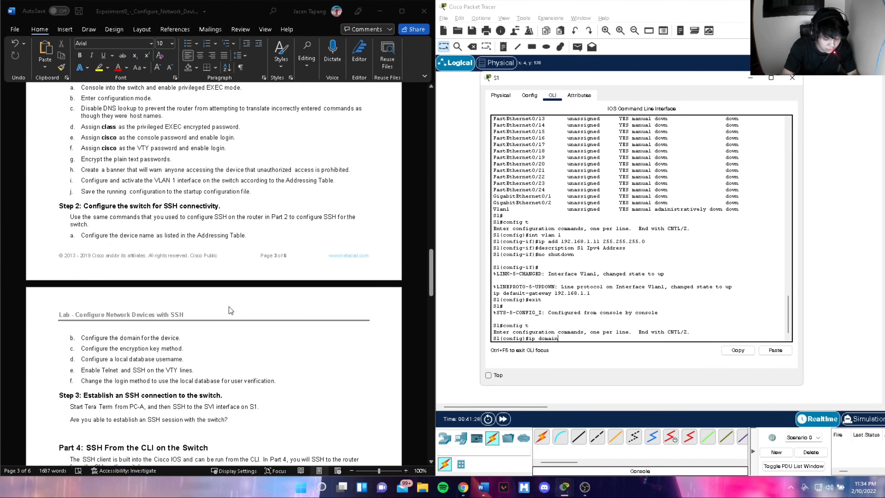
pyautogui.write('n-name ccna')
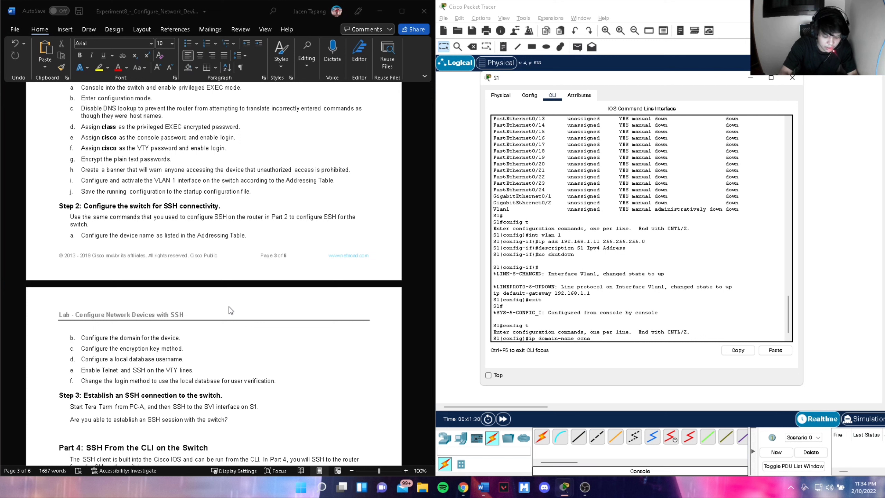
pyautogui.write('-lab.com')
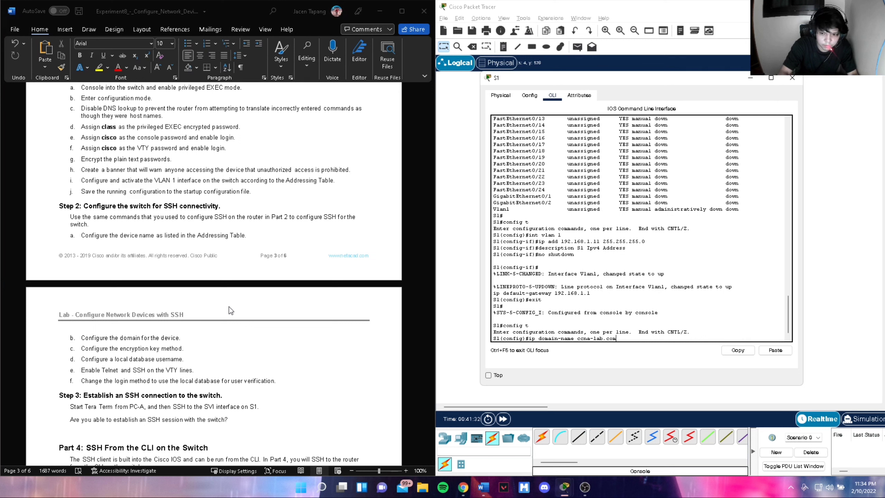
pyautogui.press('Return')
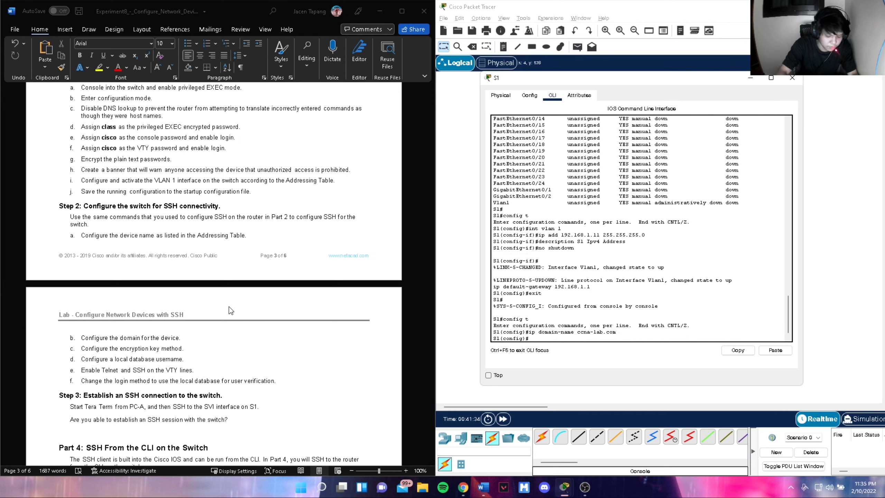
# - Generate RSA keys on S1 with a 1024-bit modulus
pyautogui.write('crypto')
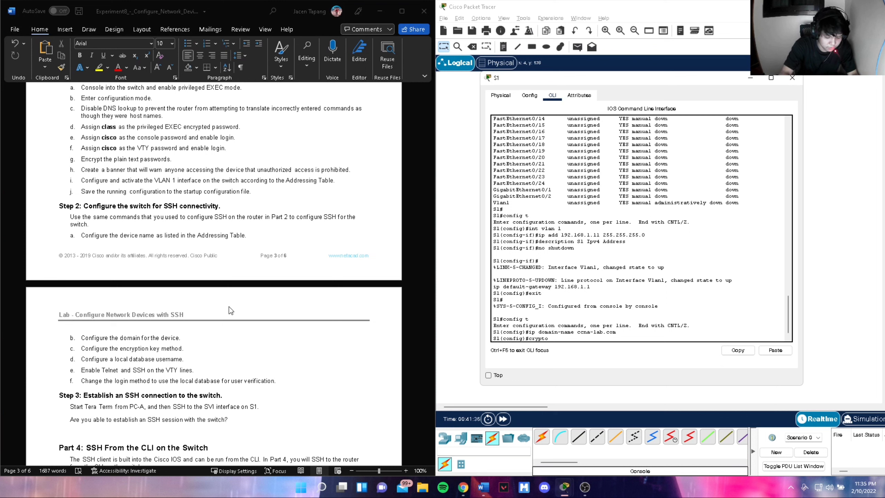
pyautogui.write(' key')
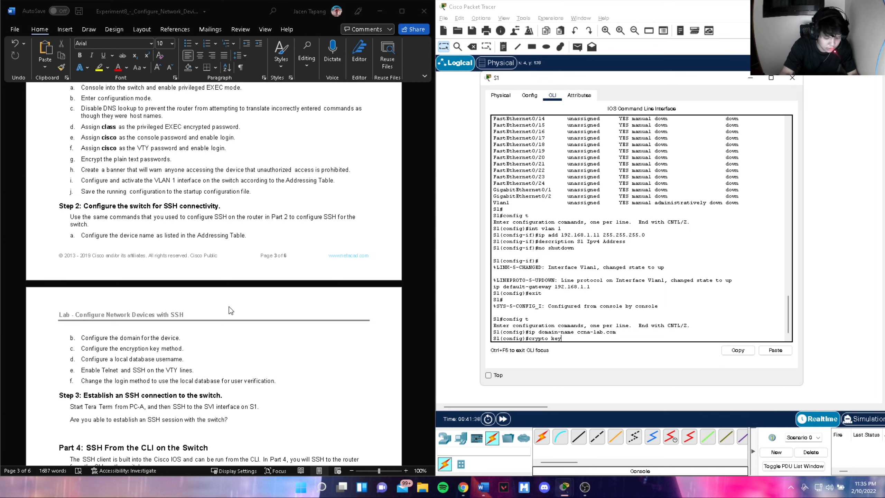
pyautogui.write(' generate')
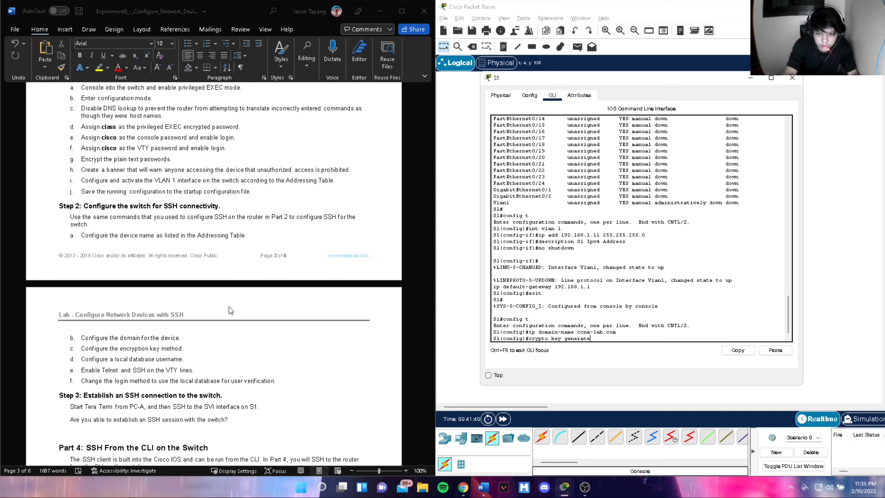
pyautogui.write(' rsa')
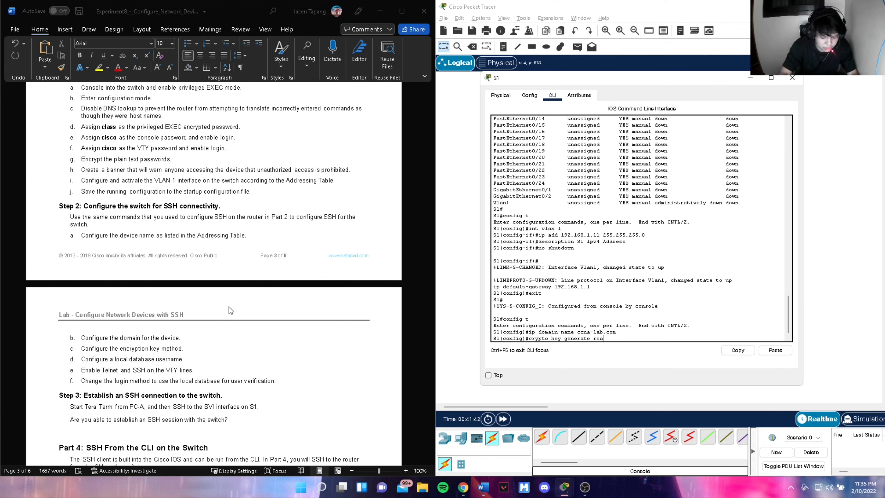
pyautogui.press('Return')
pyautogui.write('1024')
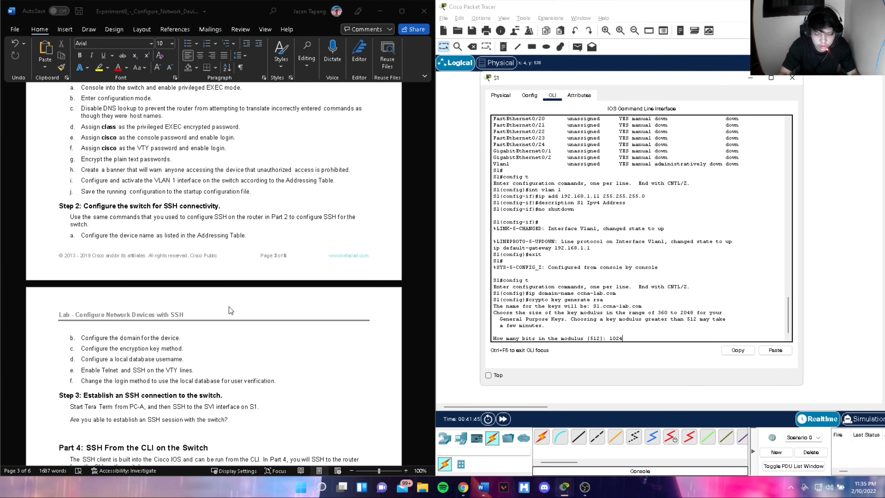
pyautogui.press('Return')
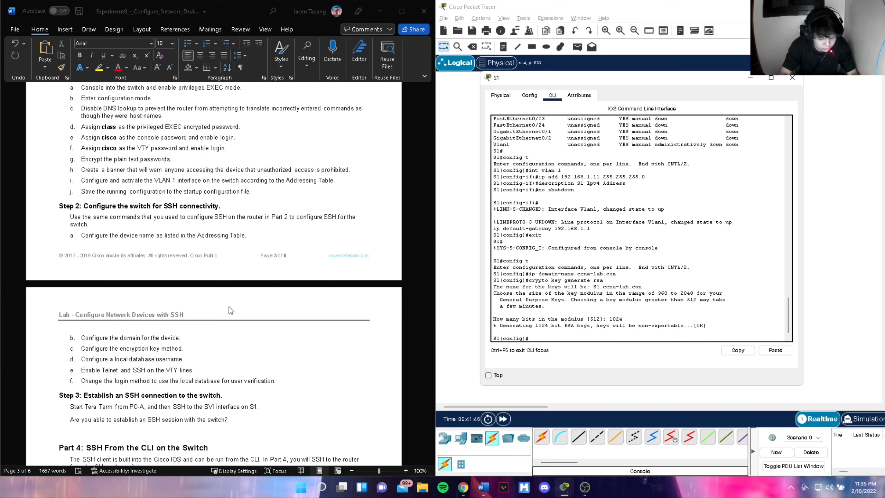
pyautogui.write('us')
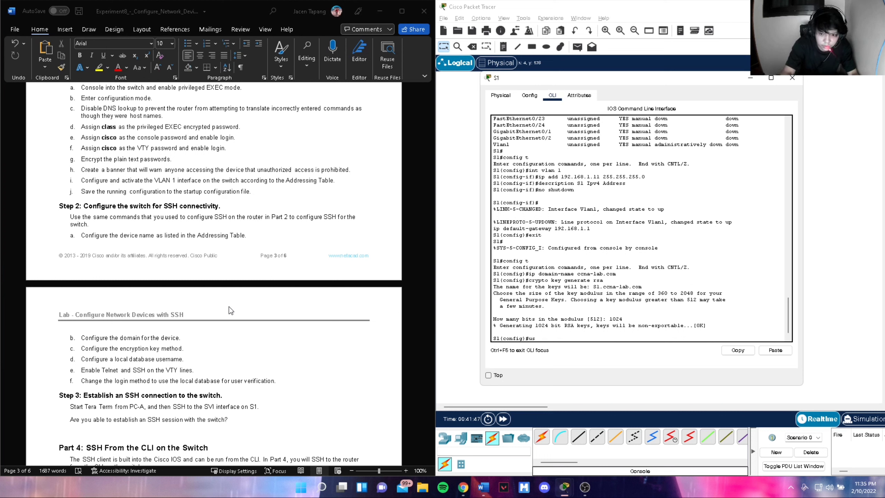
pyautogui.write('ername')
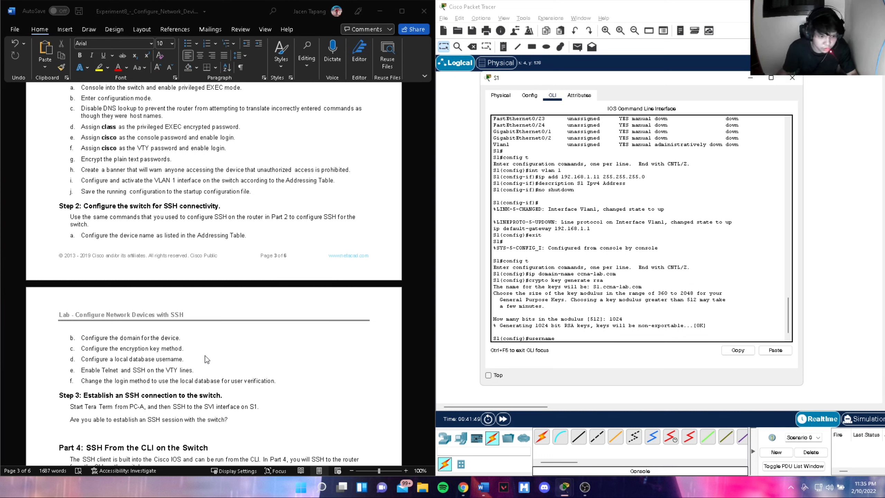
# - Create local user admin on S1 with an encrypted secret password
pyautogui.scroll(-1, 206, 393)
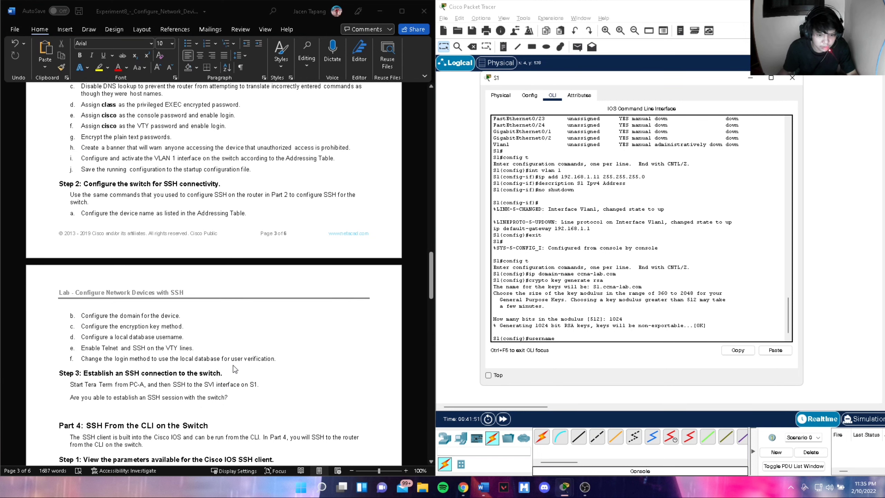
pyautogui.write('admin secret Ad')
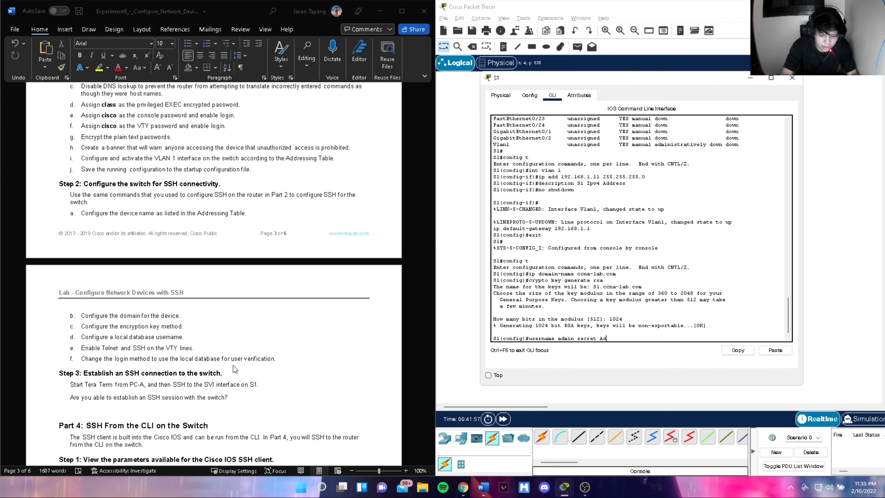
pyautogui.write('mi')
pyautogui.write('55')
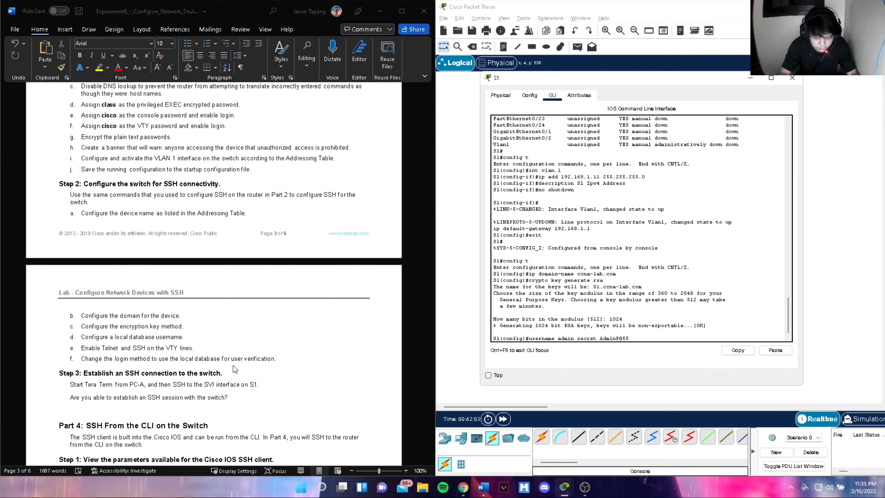
pyautogui.press('Return')
# - Restrict VTY lines 0–15 to SSH-only with local login, then leave configuration mode
pyautogui.write('line v')
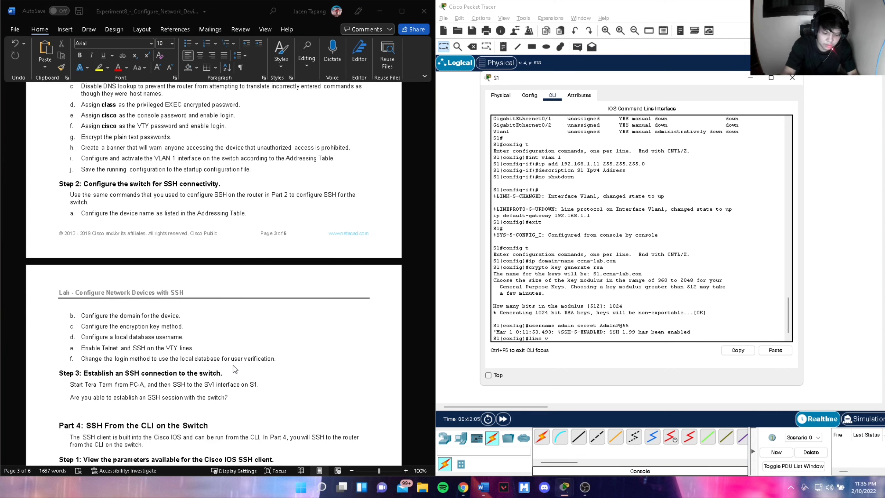
pyautogui.write('ty 0 15')
pyautogui.press('Return')
pyautogui.write('transport input ssh')
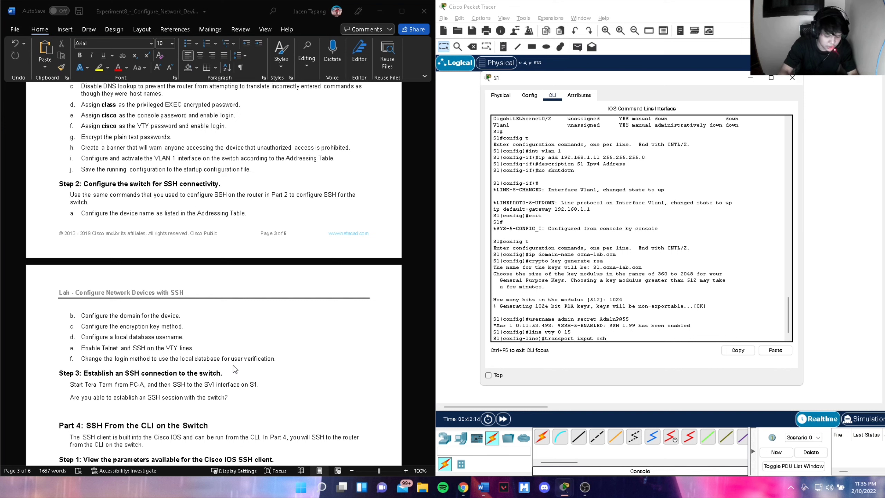
pyautogui.press('Return')
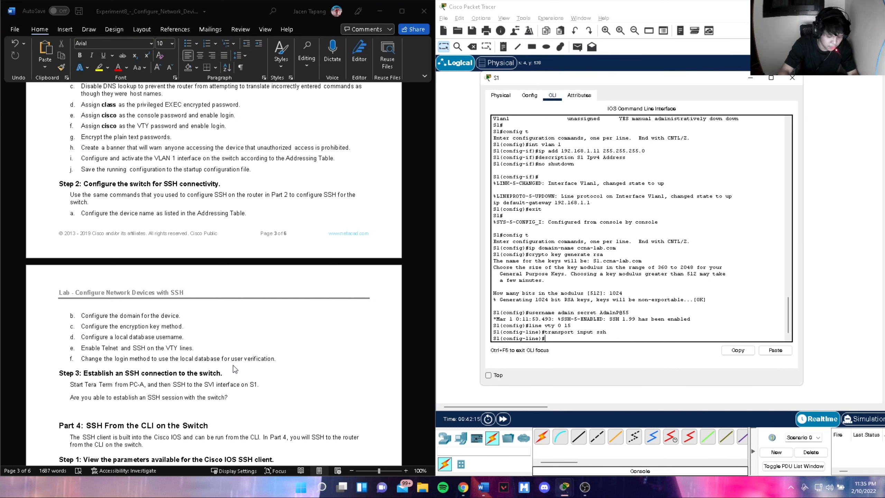
pyautogui.write('login local')
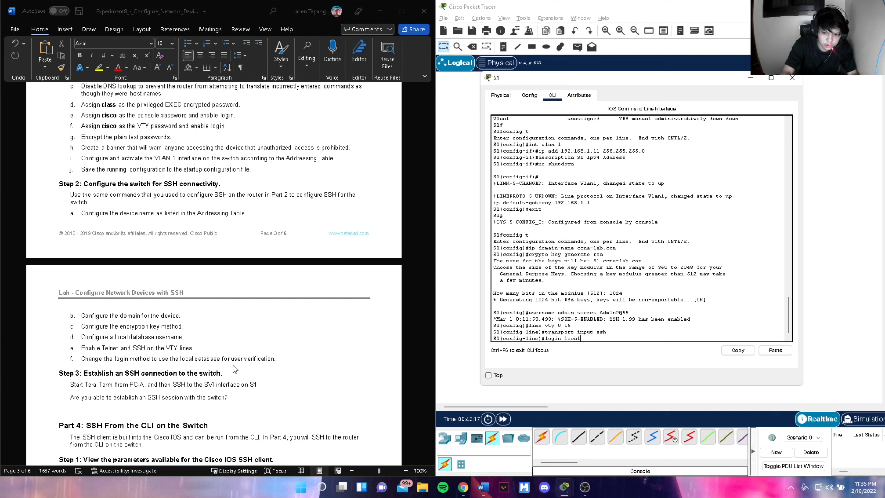
pyautogui.press('Return')
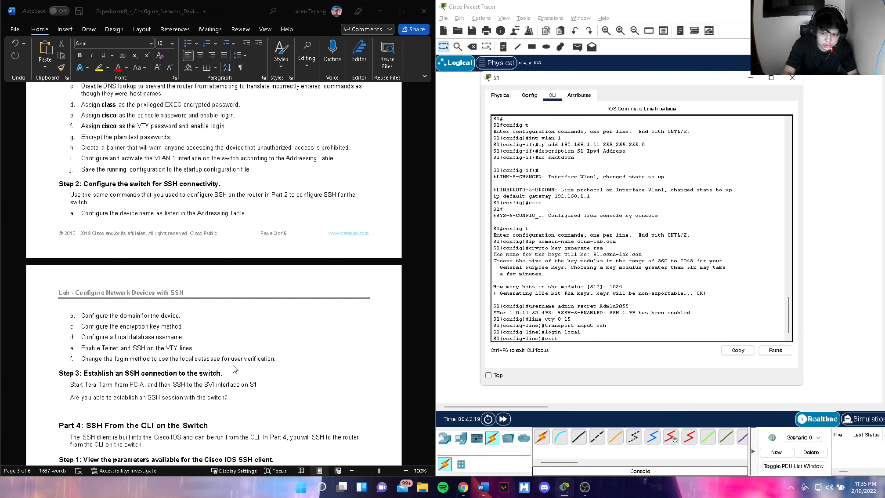
pyautogui.write('exit')
pyautogui.press('Return')
pyautogui.write('e')
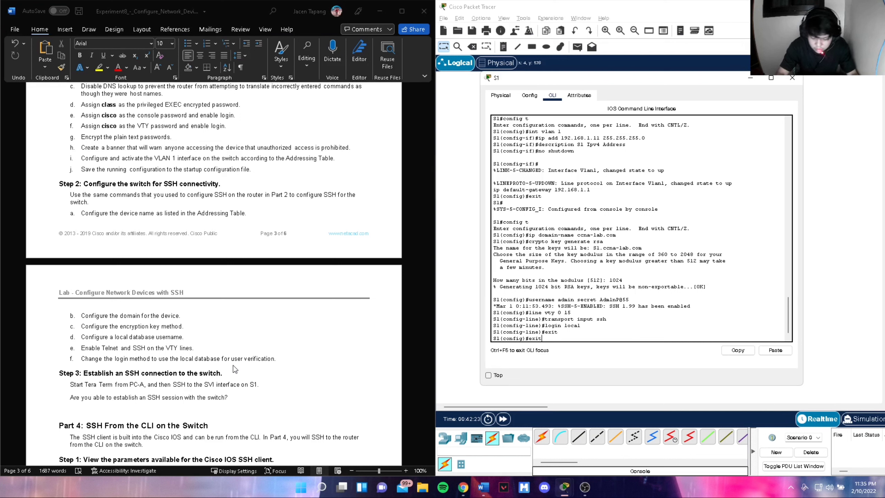
pyautogui.press('Return')
# - Save S1's running configuration to startup-config
pyautogui.write('copy run')
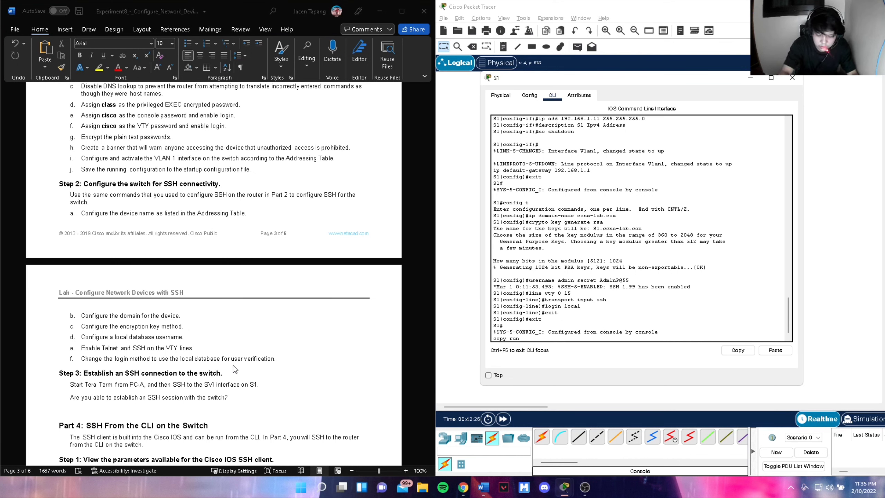
pyautogui.write(' start')
pyautogui.press('Return')
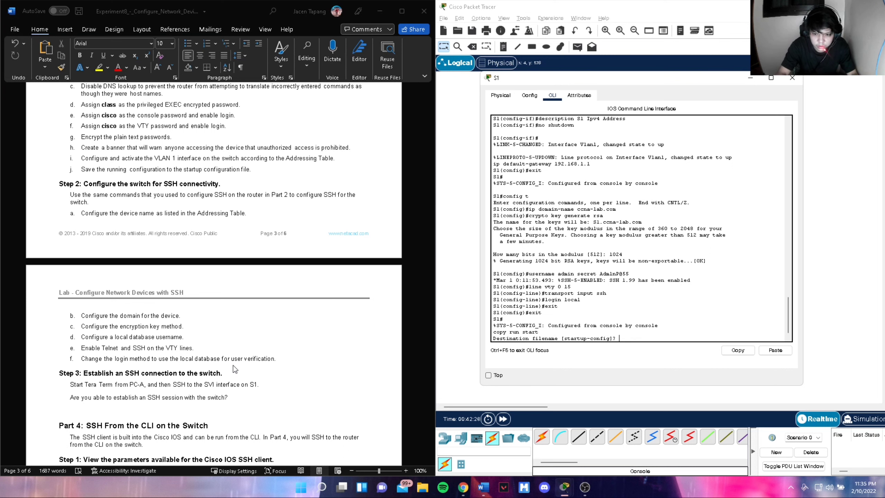
pyautogui.press('Return')
pyautogui.scroll(-1, 157, 350)
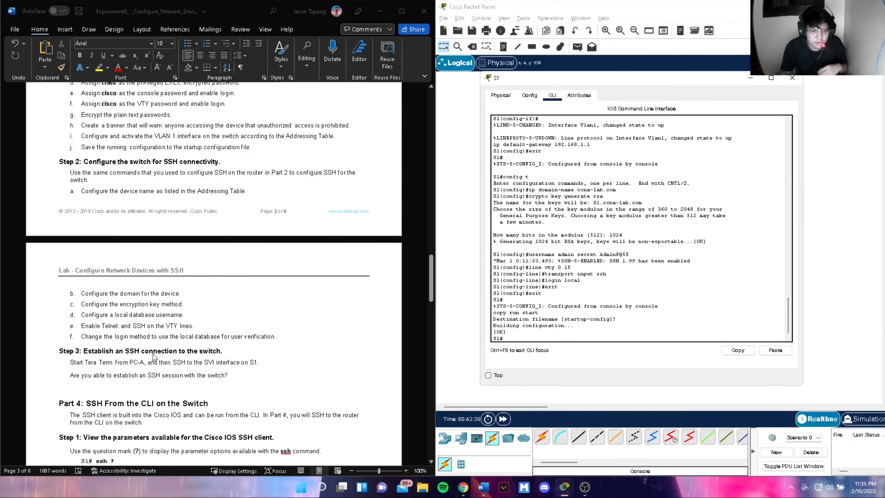
pyautogui.scroll(-1, 157, 350)
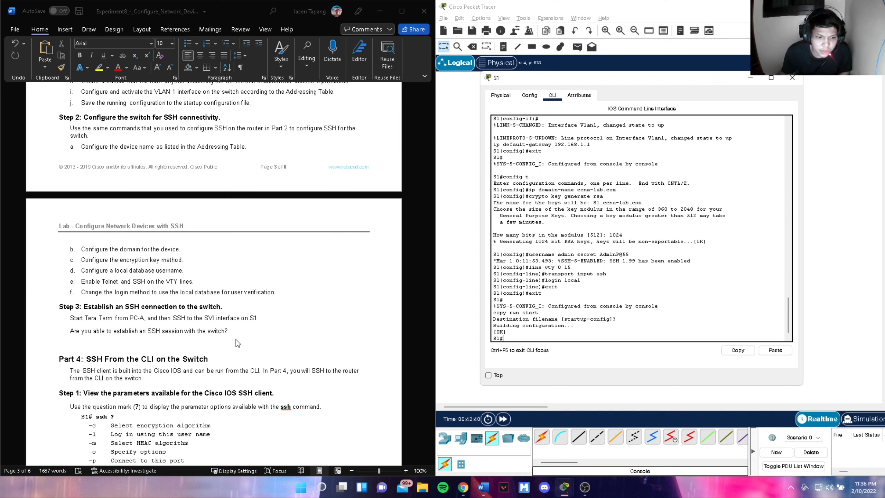
# - Switch from S1's window to PC-A's Telnet / SSH Client
pyautogui.click(791, 78)
pyautogui.click(493, 180)
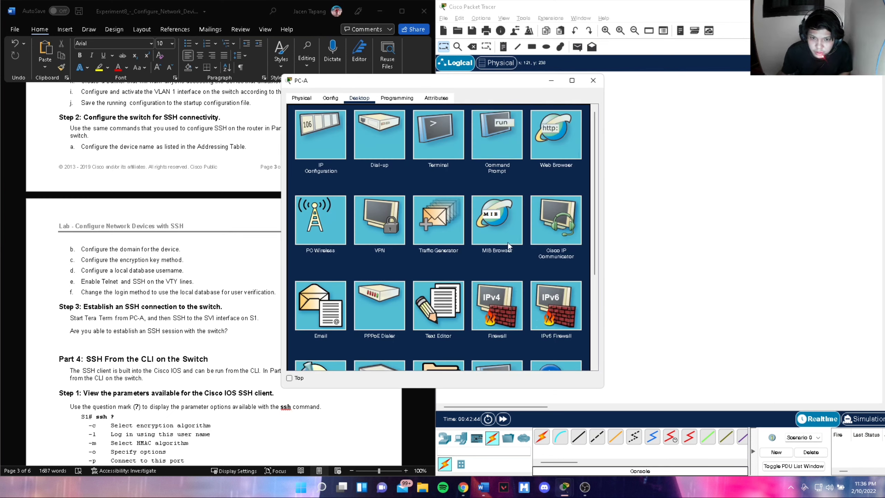
pyautogui.scroll(-2, 506, 265)
pyautogui.click(498, 246)
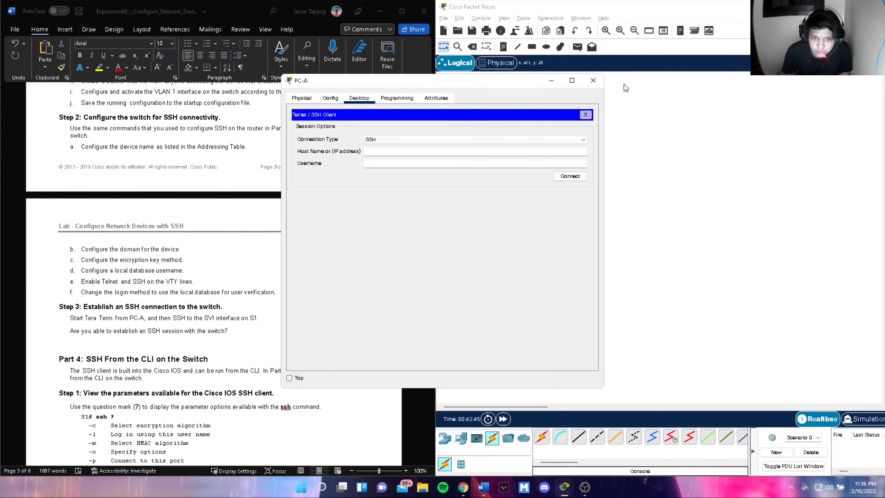
pyautogui.moveTo(505, 83); pyautogui.dragTo(664, 91)
pyautogui.scroll(6, 350, 297)
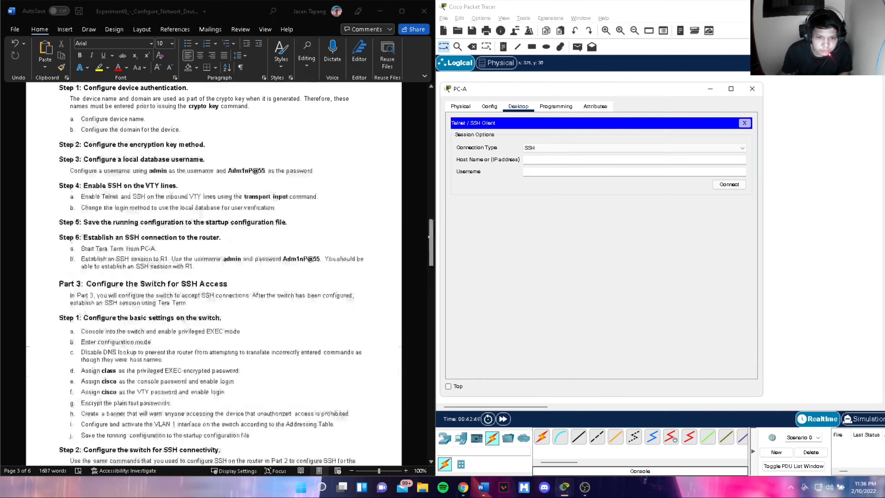
pyautogui.scroll(-4, 350, 296)
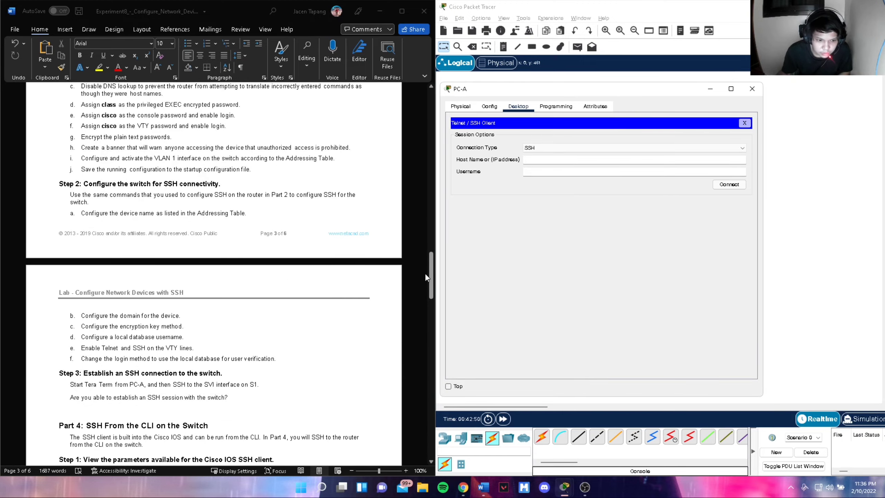
pyautogui.moveTo(429, 274); pyautogui.dragTo(438, 124)
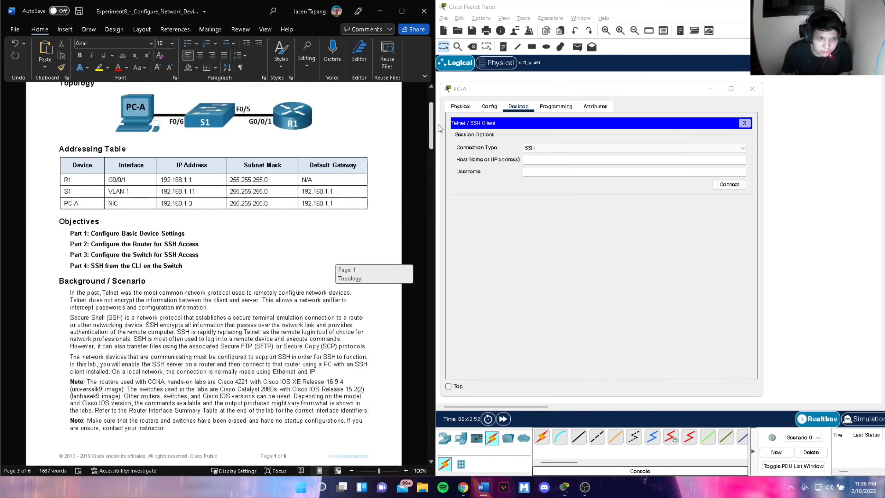
# - SSH from PC-A to 192.168.1.11 as user admin and enter the password
pyautogui.click(543, 160)
pyautogui.write('19')
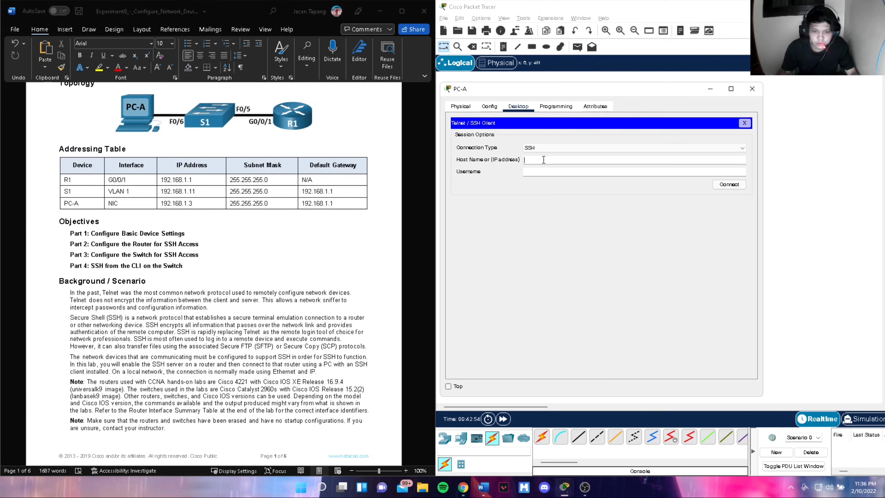
pyautogui.write('2.168')
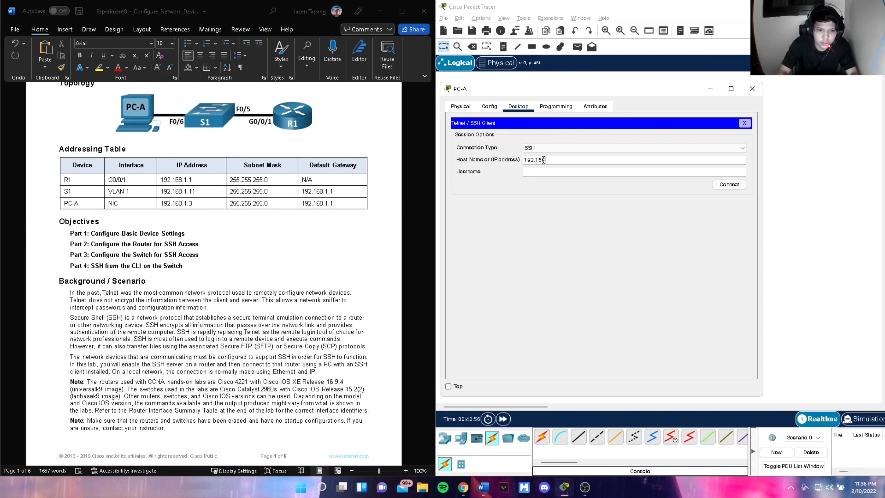
pyautogui.write('.1.11')
pyautogui.press('Tab')
pyautogui.write('admin')
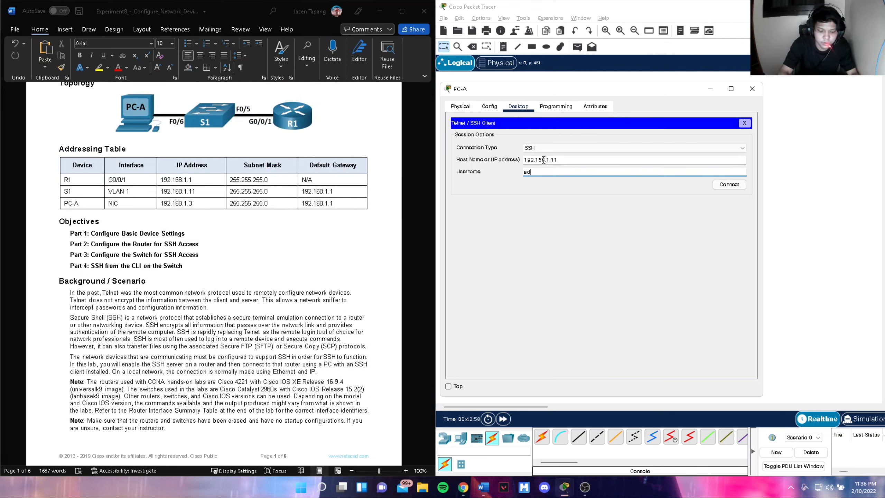
pyautogui.click(724, 185)
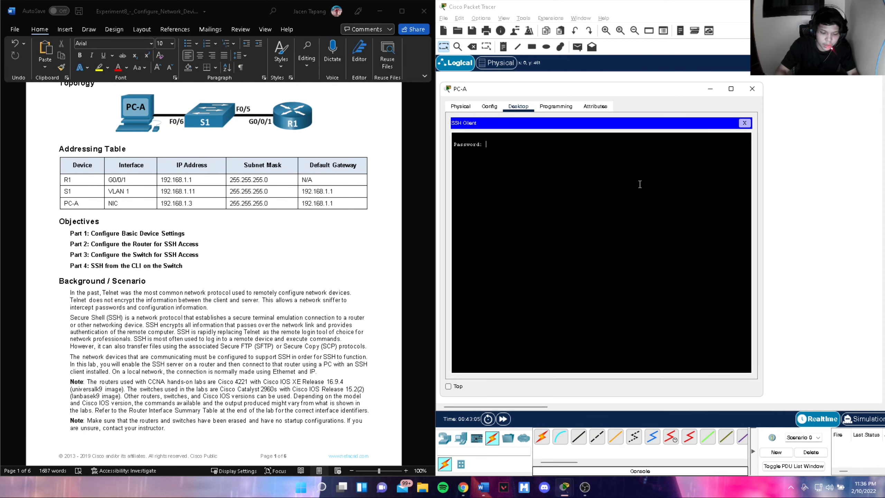
pyautogui.press('Return')
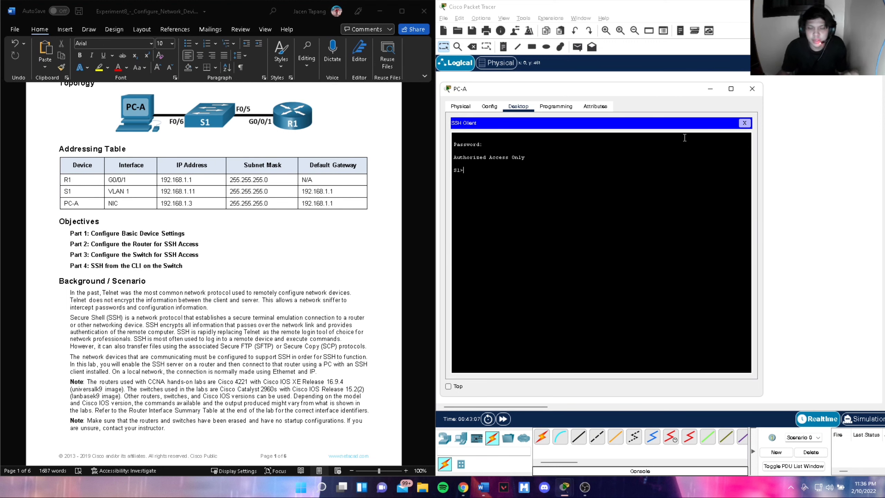
# - Close PC-A's SSH client window to return to the PC-A, S1, R1 topology
pyautogui.click(750, 89)
pyautogui.scroll(-20, 208, 355)
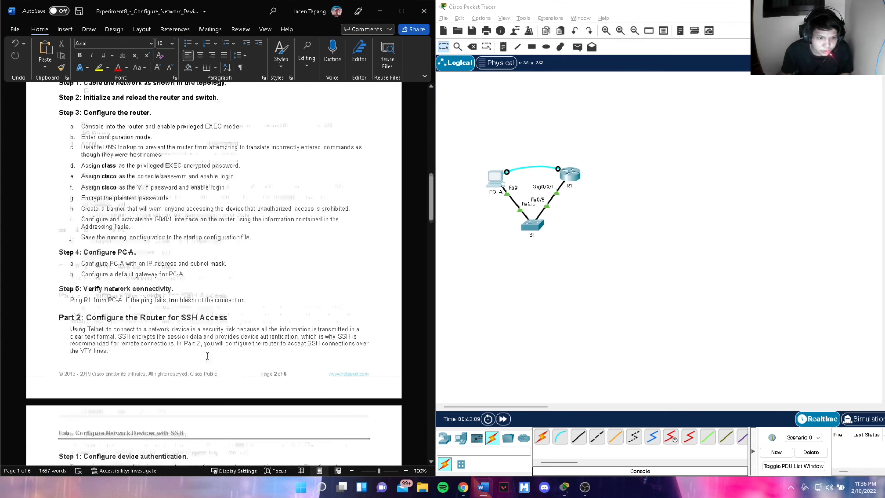
pyautogui.scroll(-15, 208, 355)
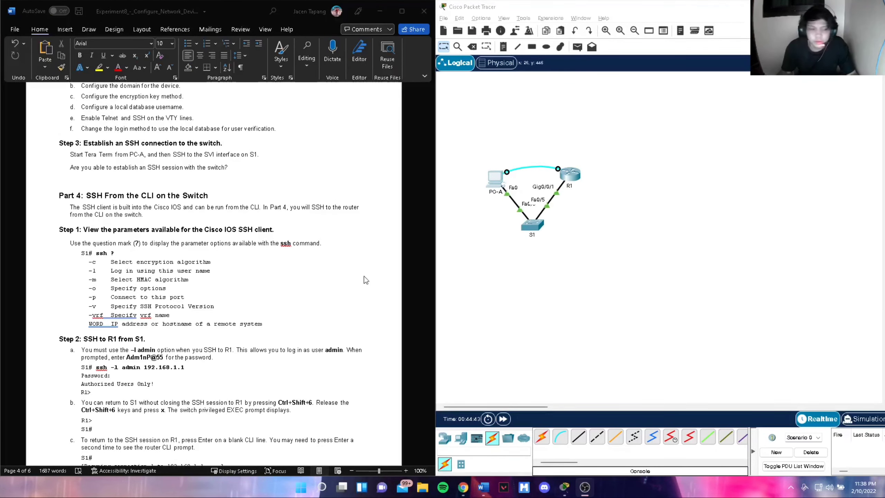
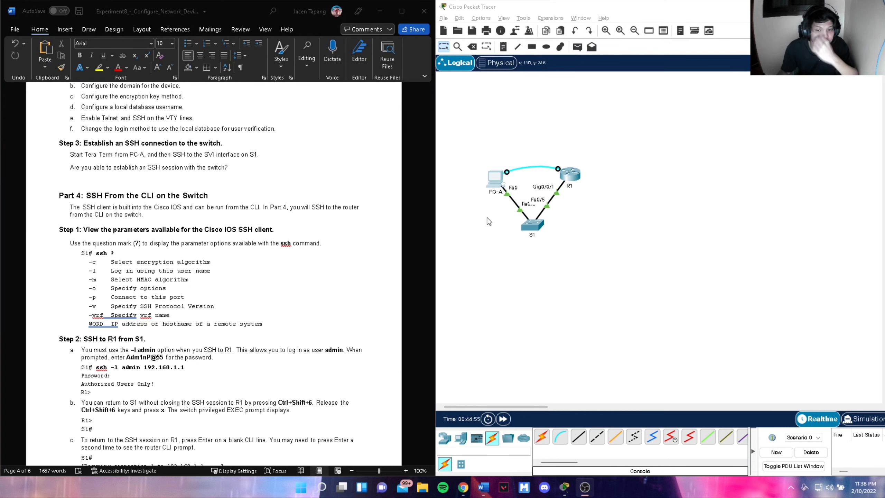
# - Open PC-A's Telnet / SSH Client and move its window further right
pyautogui.click(493, 188)
pyautogui.scroll(-3, 451, 149)
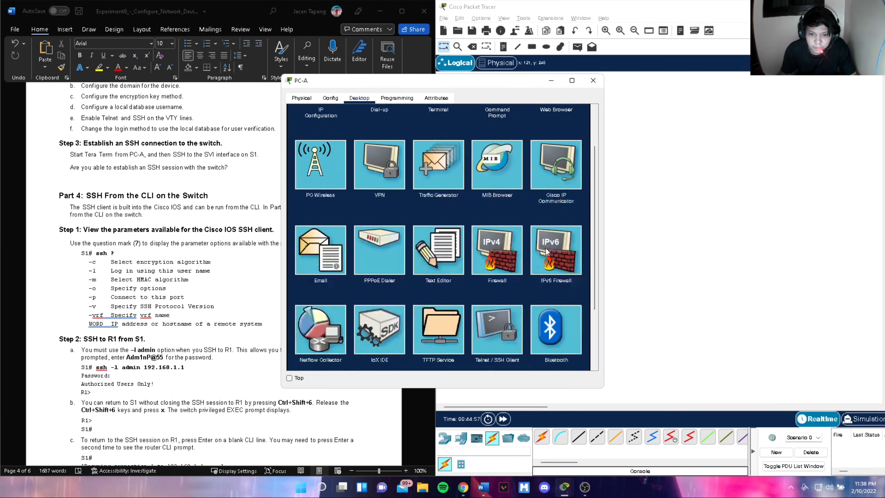
pyautogui.click(502, 256)
pyautogui.moveTo(454, 82); pyautogui.dragTo(610, 92)
# - SSH to S1 at 192.168.1.11 as admin and enter the password
pyautogui.click(596, 161)
pyautogui.write('192.168.1')
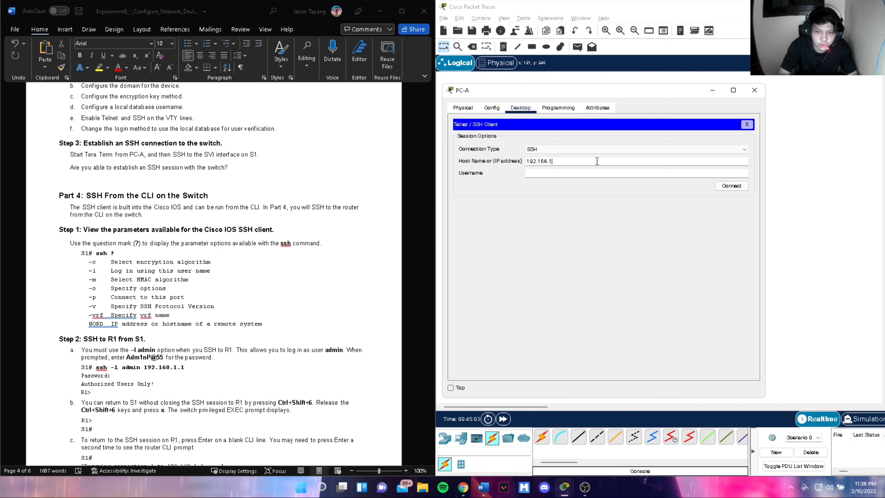
pyautogui.write('.11')
pyautogui.press('Tab')
pyautogui.write('a')
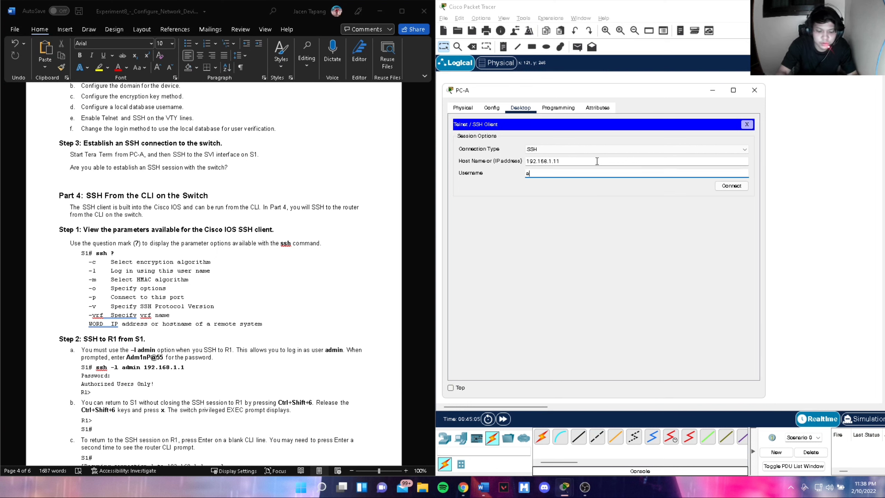
pyautogui.write('dmin')
pyautogui.press('Return')
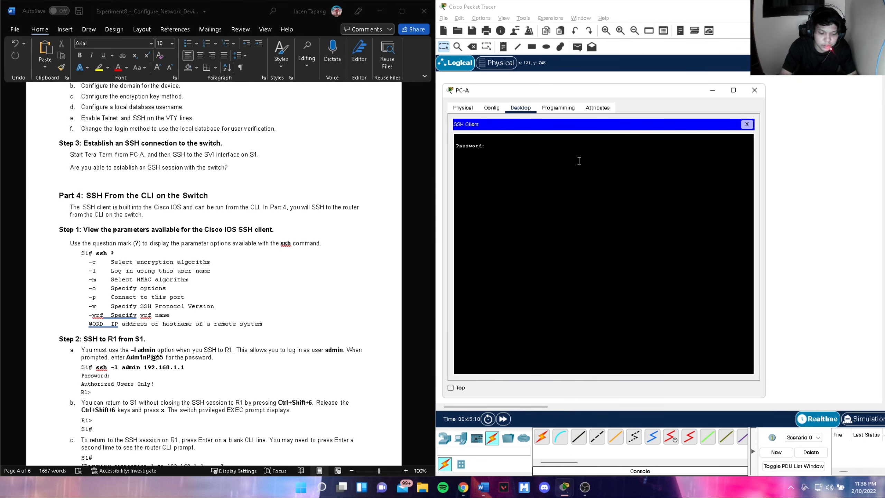
pyautogui.press('Return')
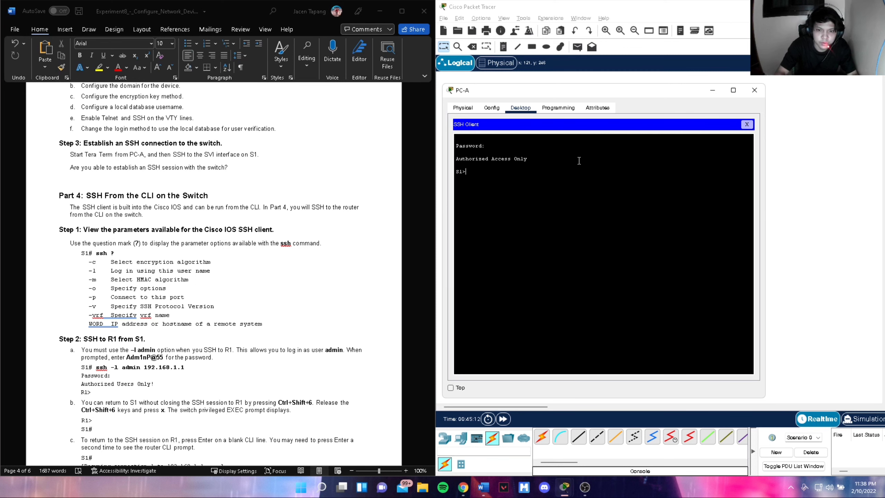
# - Enter privileged mode on S1 with enable and its password
pyautogui.scroll(-2, 272, 275)
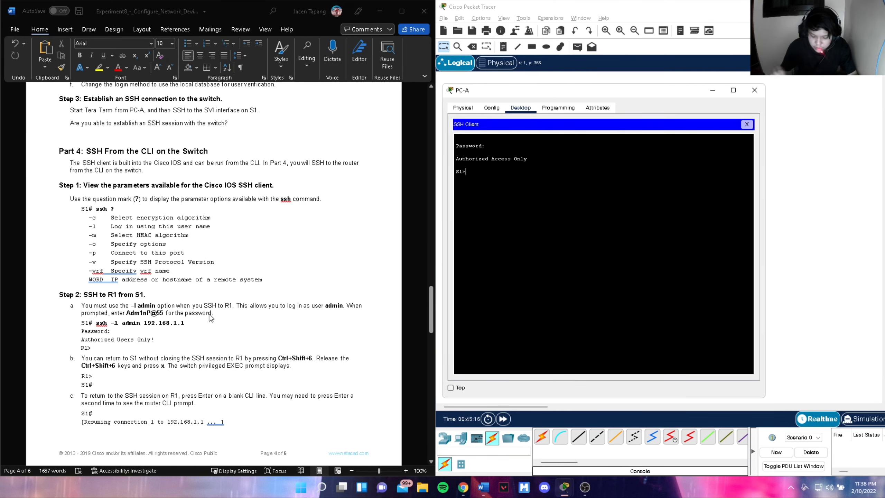
pyautogui.write('enable')
pyautogui.press('Return')
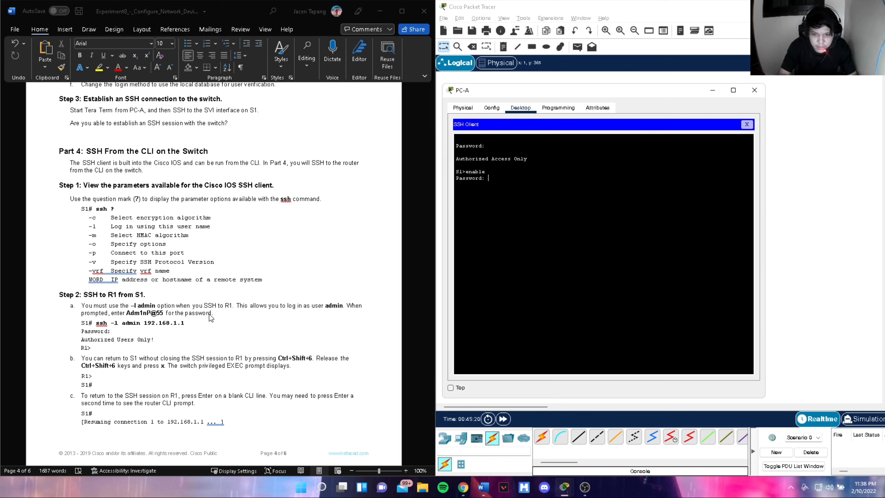
pyautogui.press('Return')
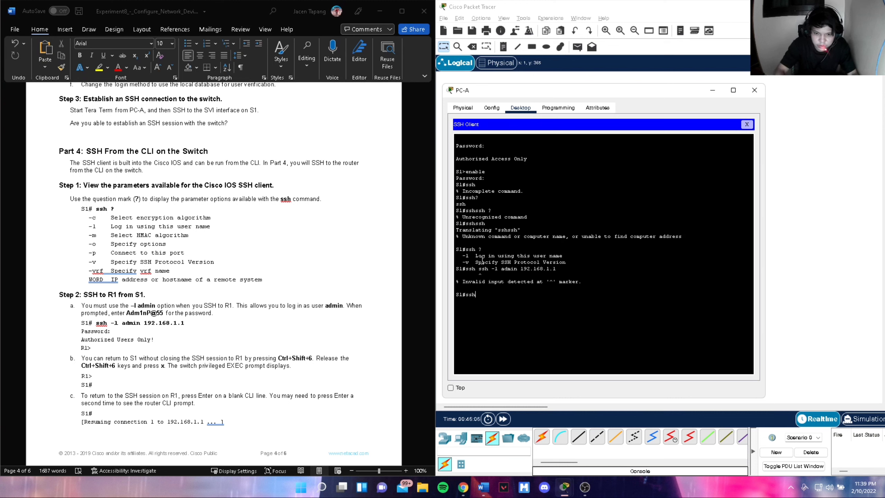
# - Check the ssh options, then run ssh -l admin 192.168.1.1 to reach R1
pyautogui.write('?')
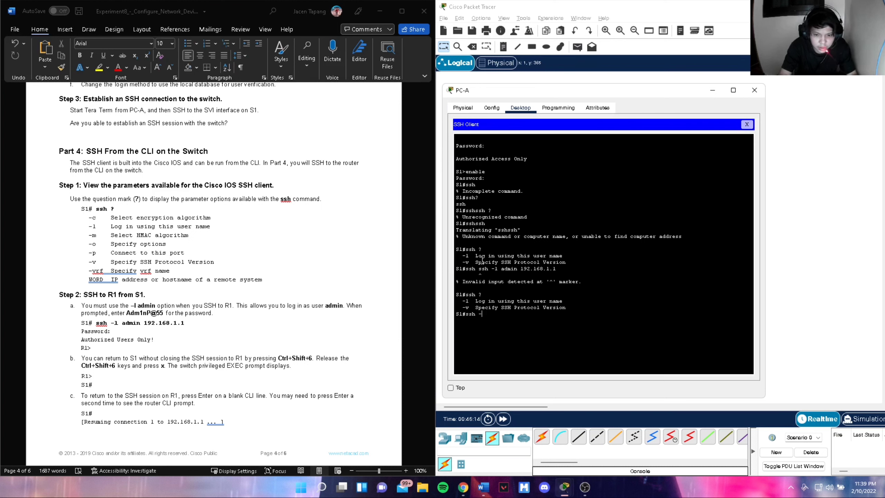
pyautogui.write('-l admin 192.16')
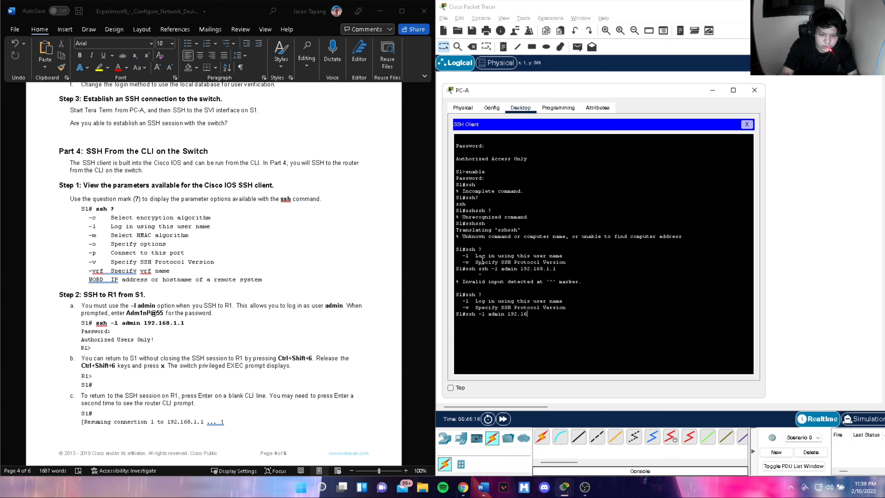
pyautogui.write('8.1.1')
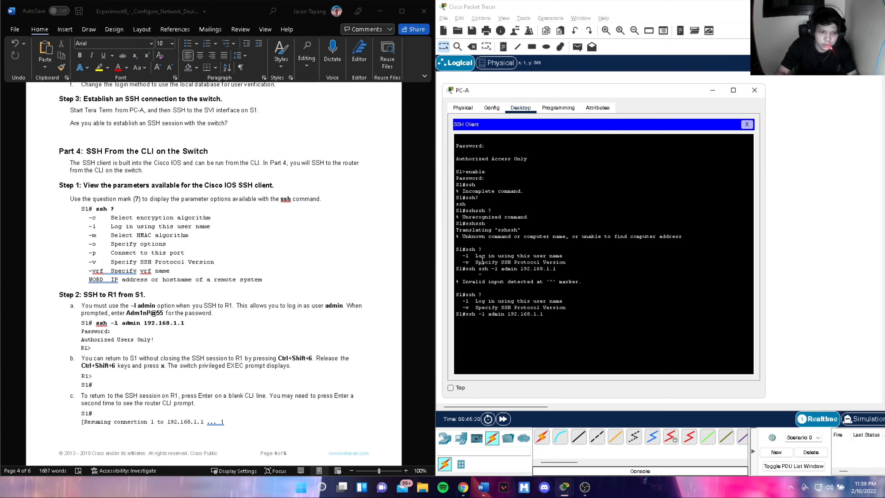
pyautogui.press('Return')
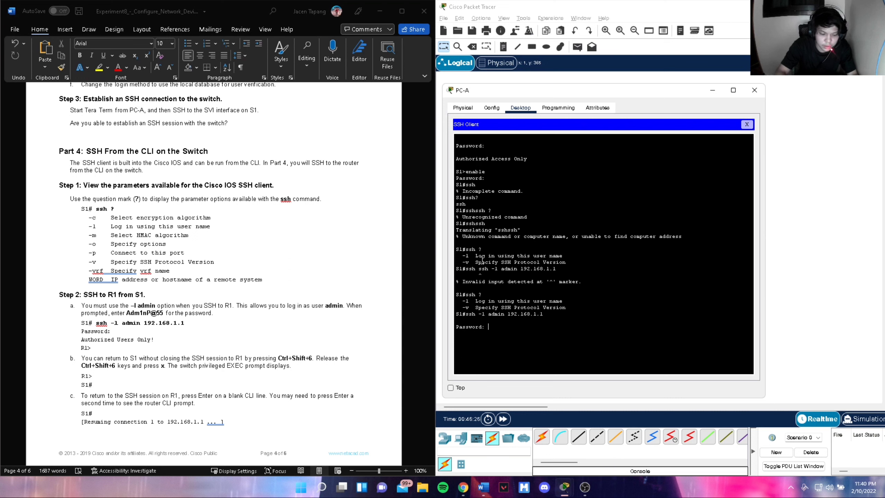
# - Log in to R1, suspend back to S1 with Ctrl+Shift+6 x, then resume
pyautogui.press('Return')
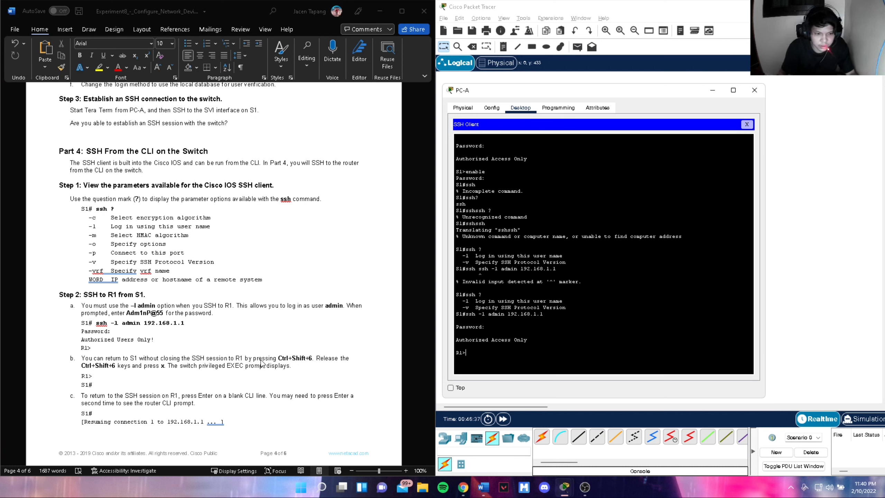
pyautogui.hotkey('ctrl', 'shift', '6')
pyautogui.press('x')
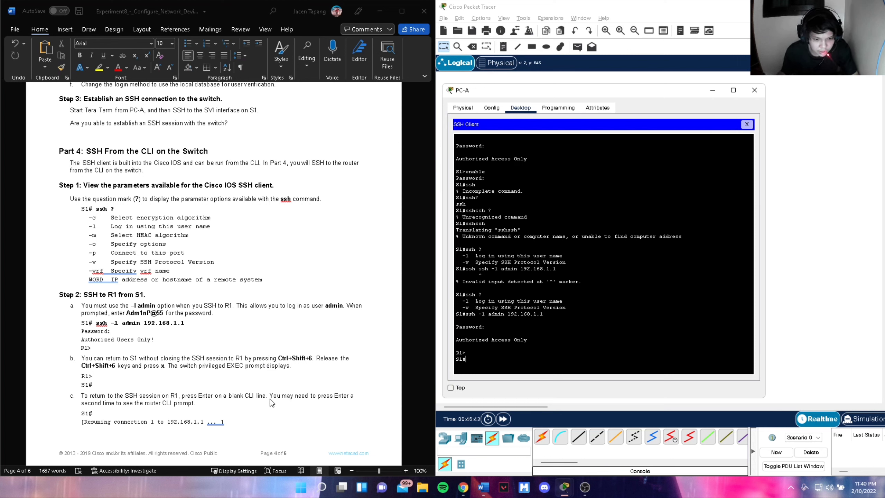
pyautogui.press('Return')
pyautogui.press('Return')
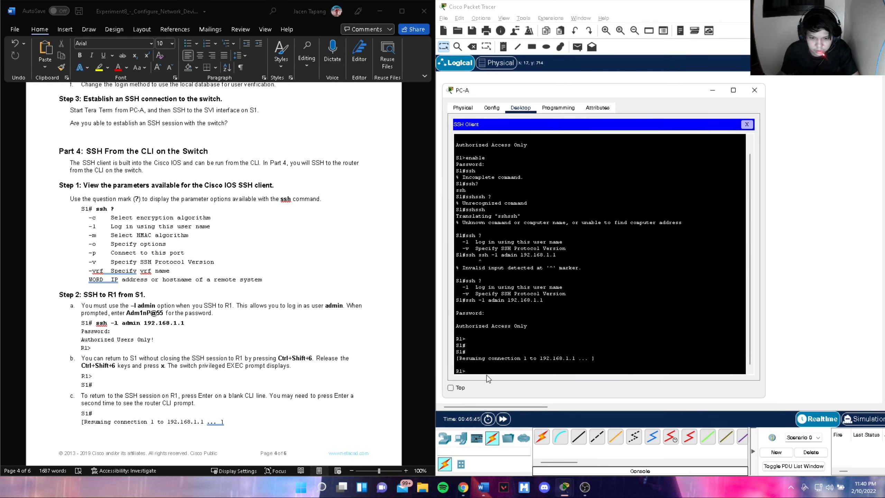
# - Exit the R1 session back to S1# and close PC-A's window
pyautogui.scroll(-5, 182, 420)
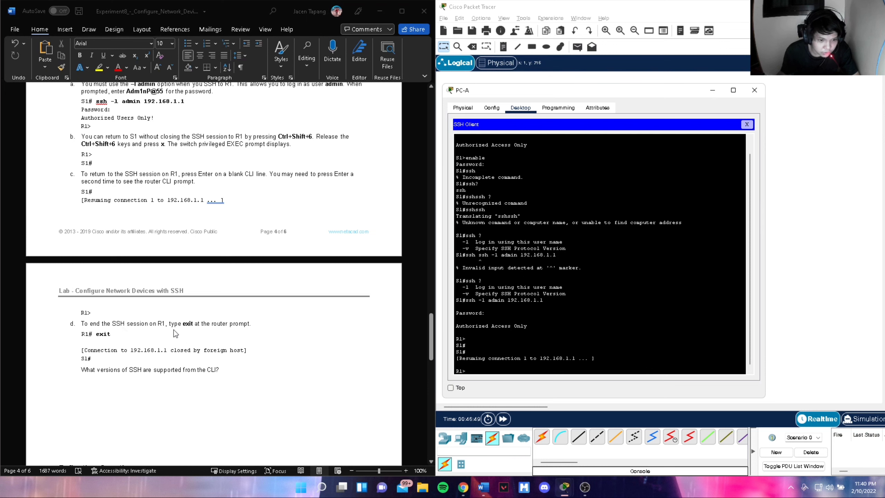
pyautogui.write('exit')
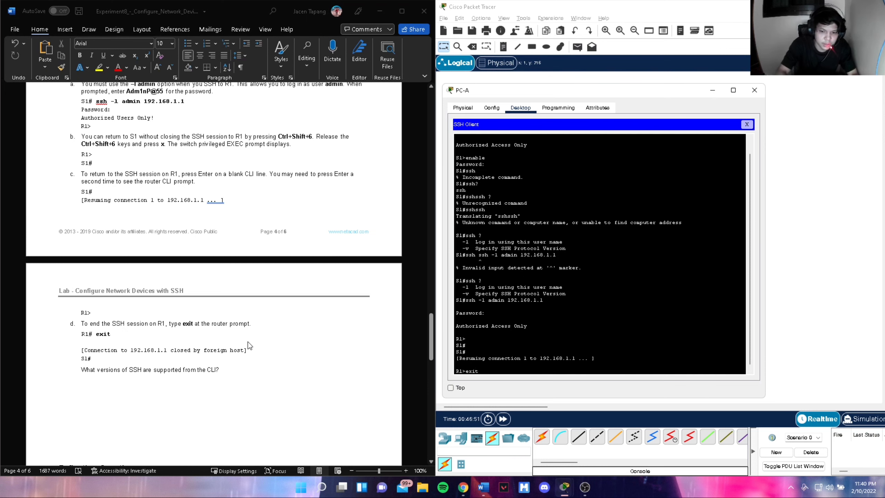
pyautogui.press('Return')
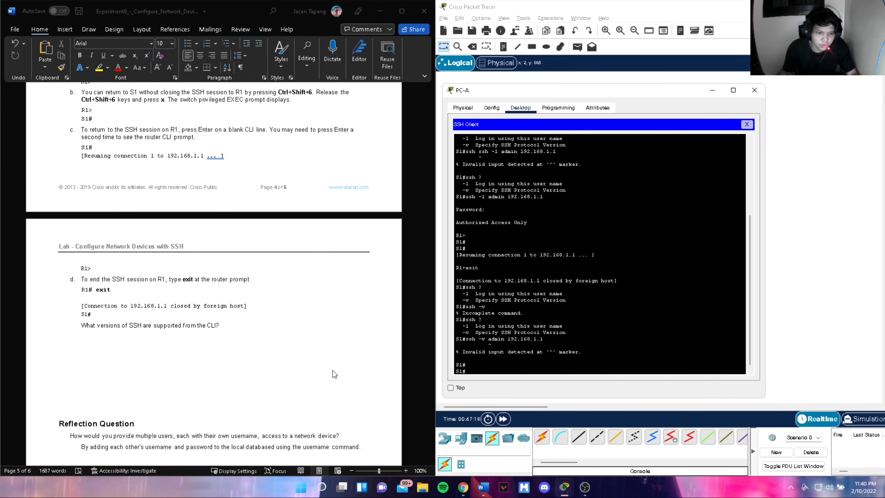
pyautogui.scroll(-3, 332, 370)
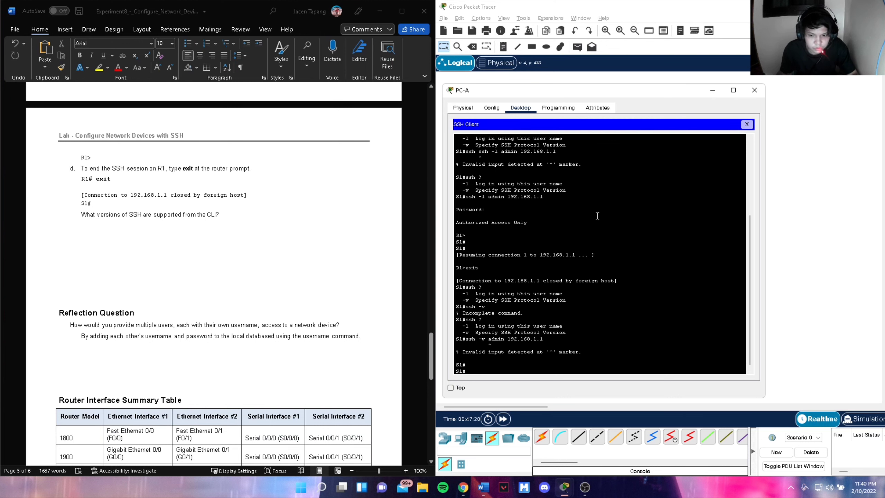
pyautogui.click(754, 90)
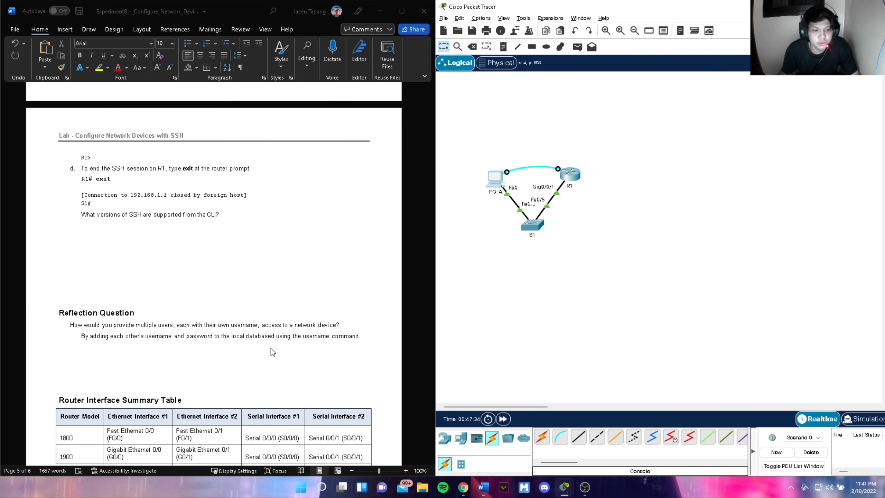
# - Scroll down over the PC-A, S1 and R1 topology
pyautogui.scroll(-10, 271, 348)
pyautogui.scroll(-2, 272, 349)
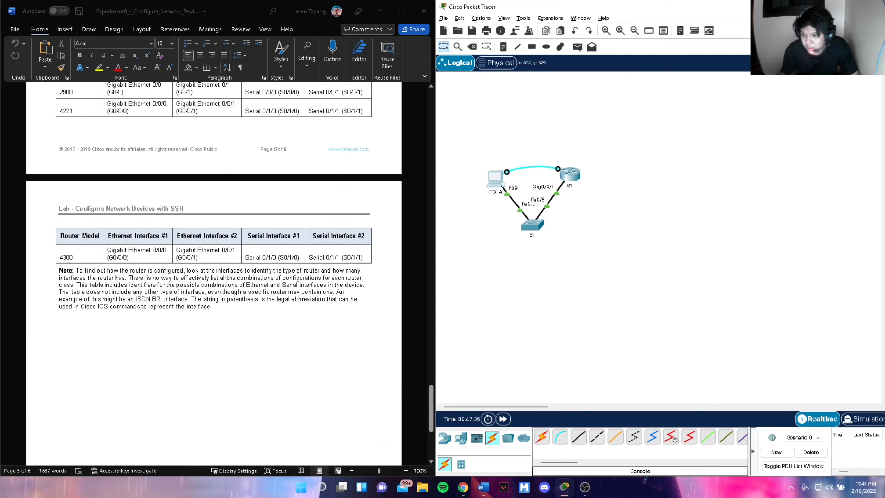